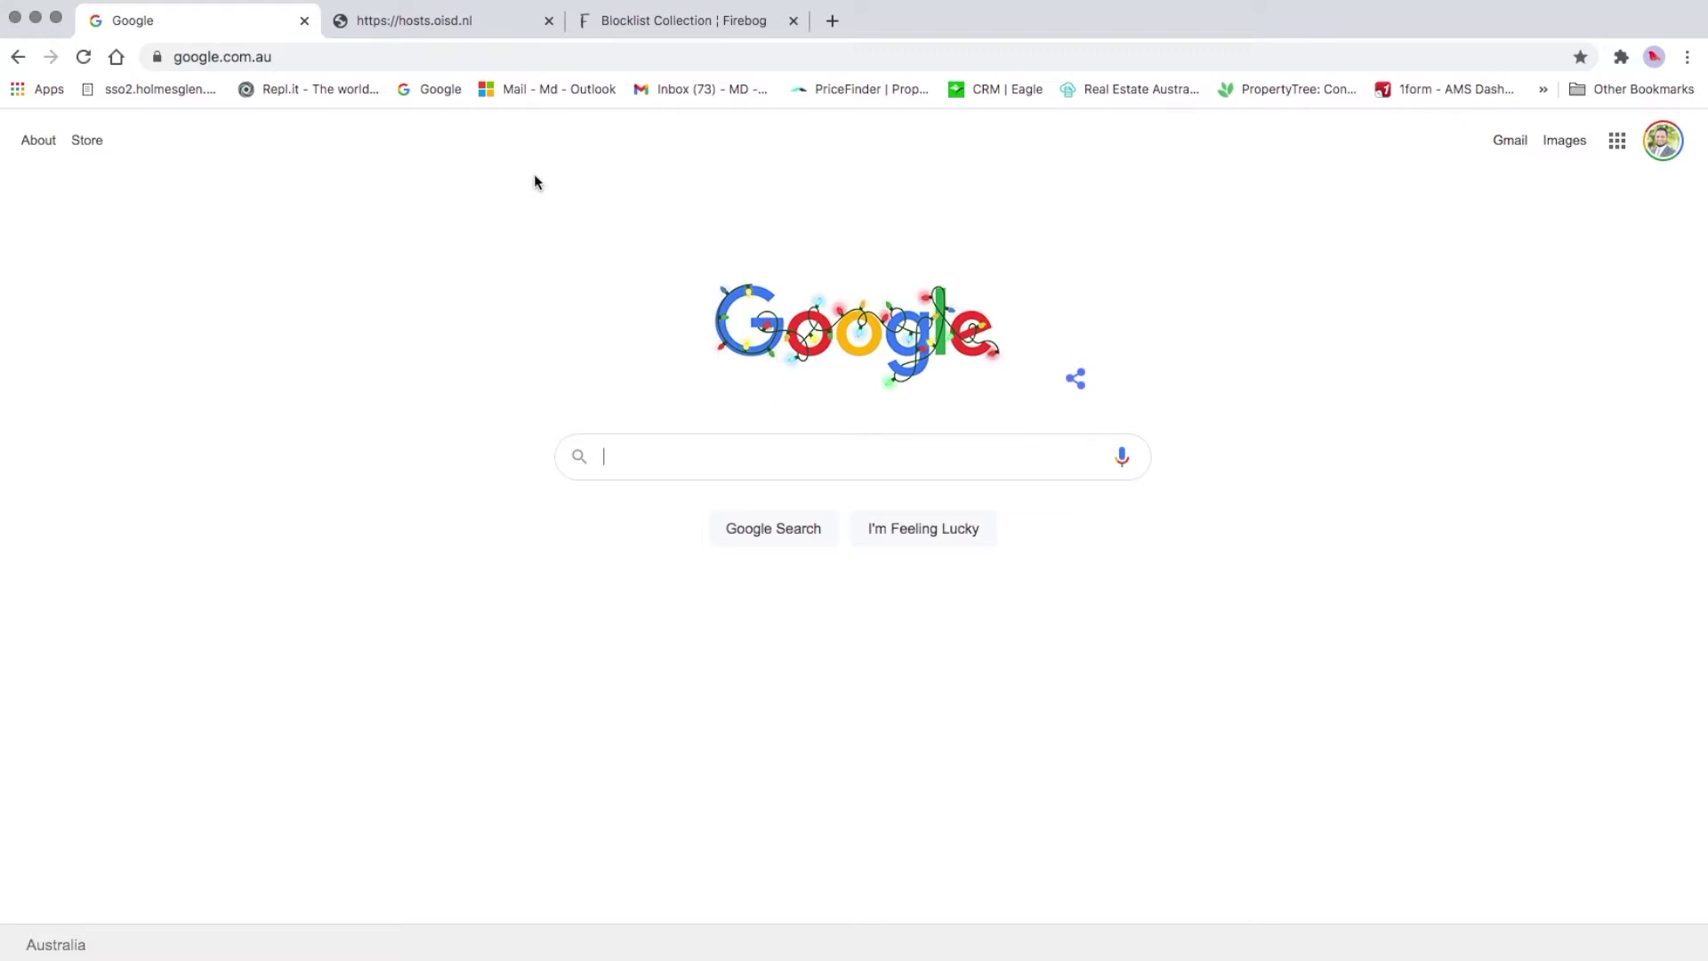
# Load 192.168.0.100/admin in Chrome's address bar to reach the Pi-hole dashboard
pyautogui.click(317, 57)
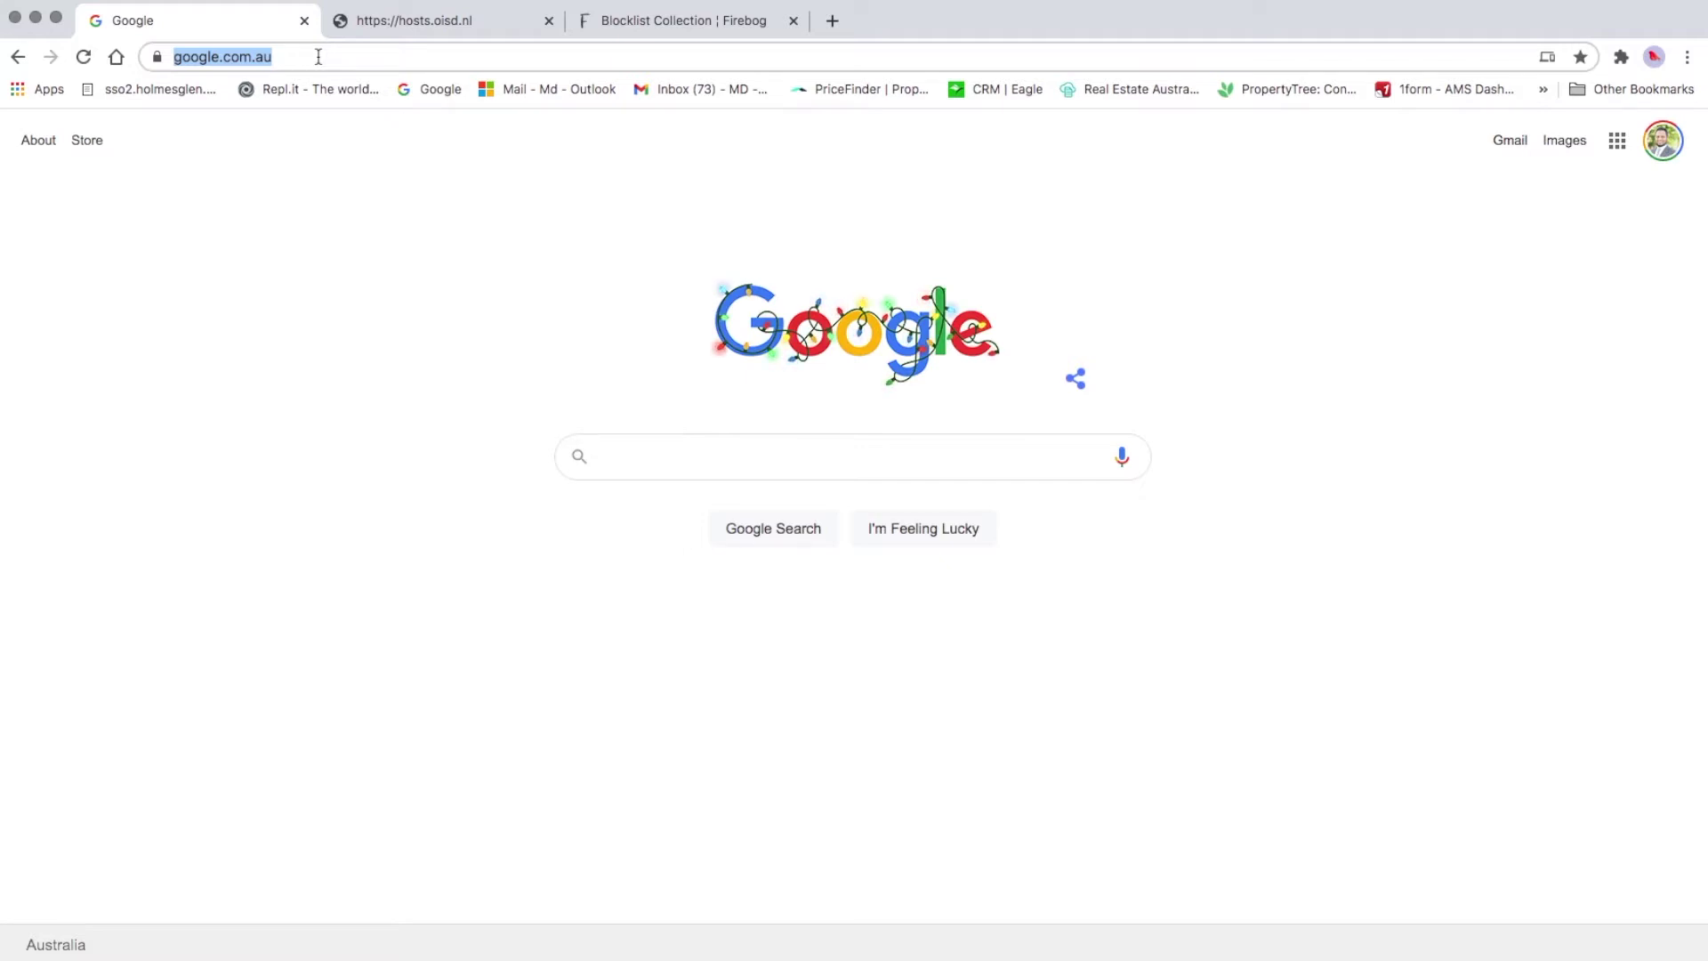
pyautogui.write('19')
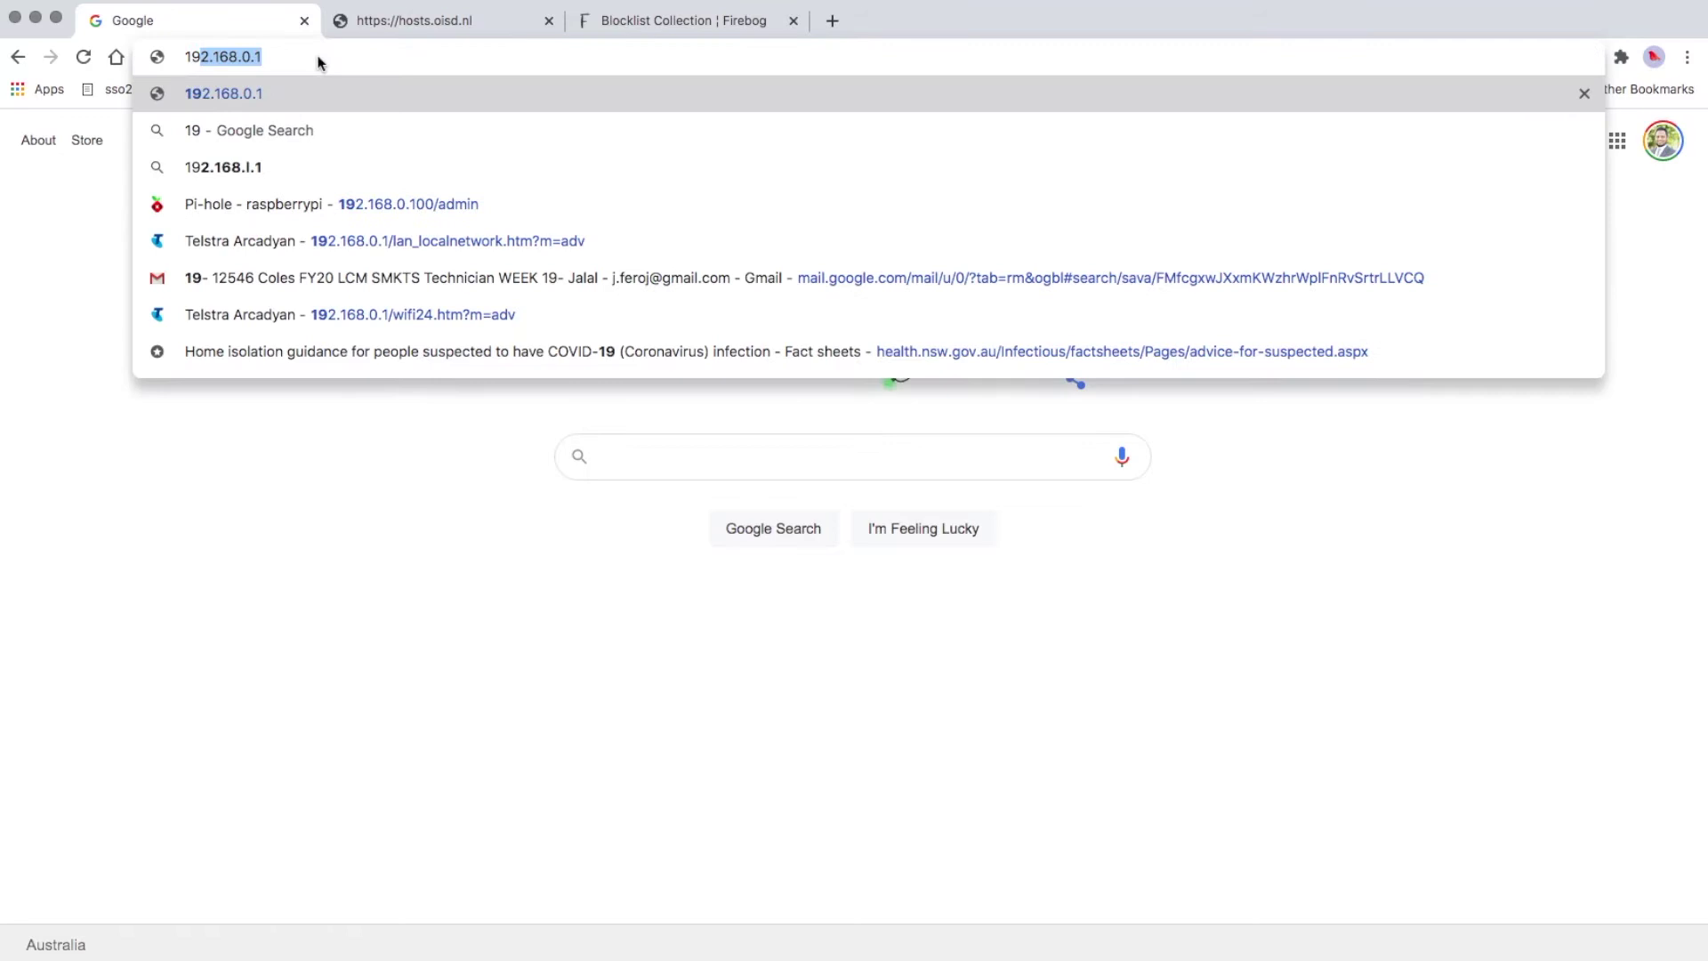
pyautogui.write('2.17')
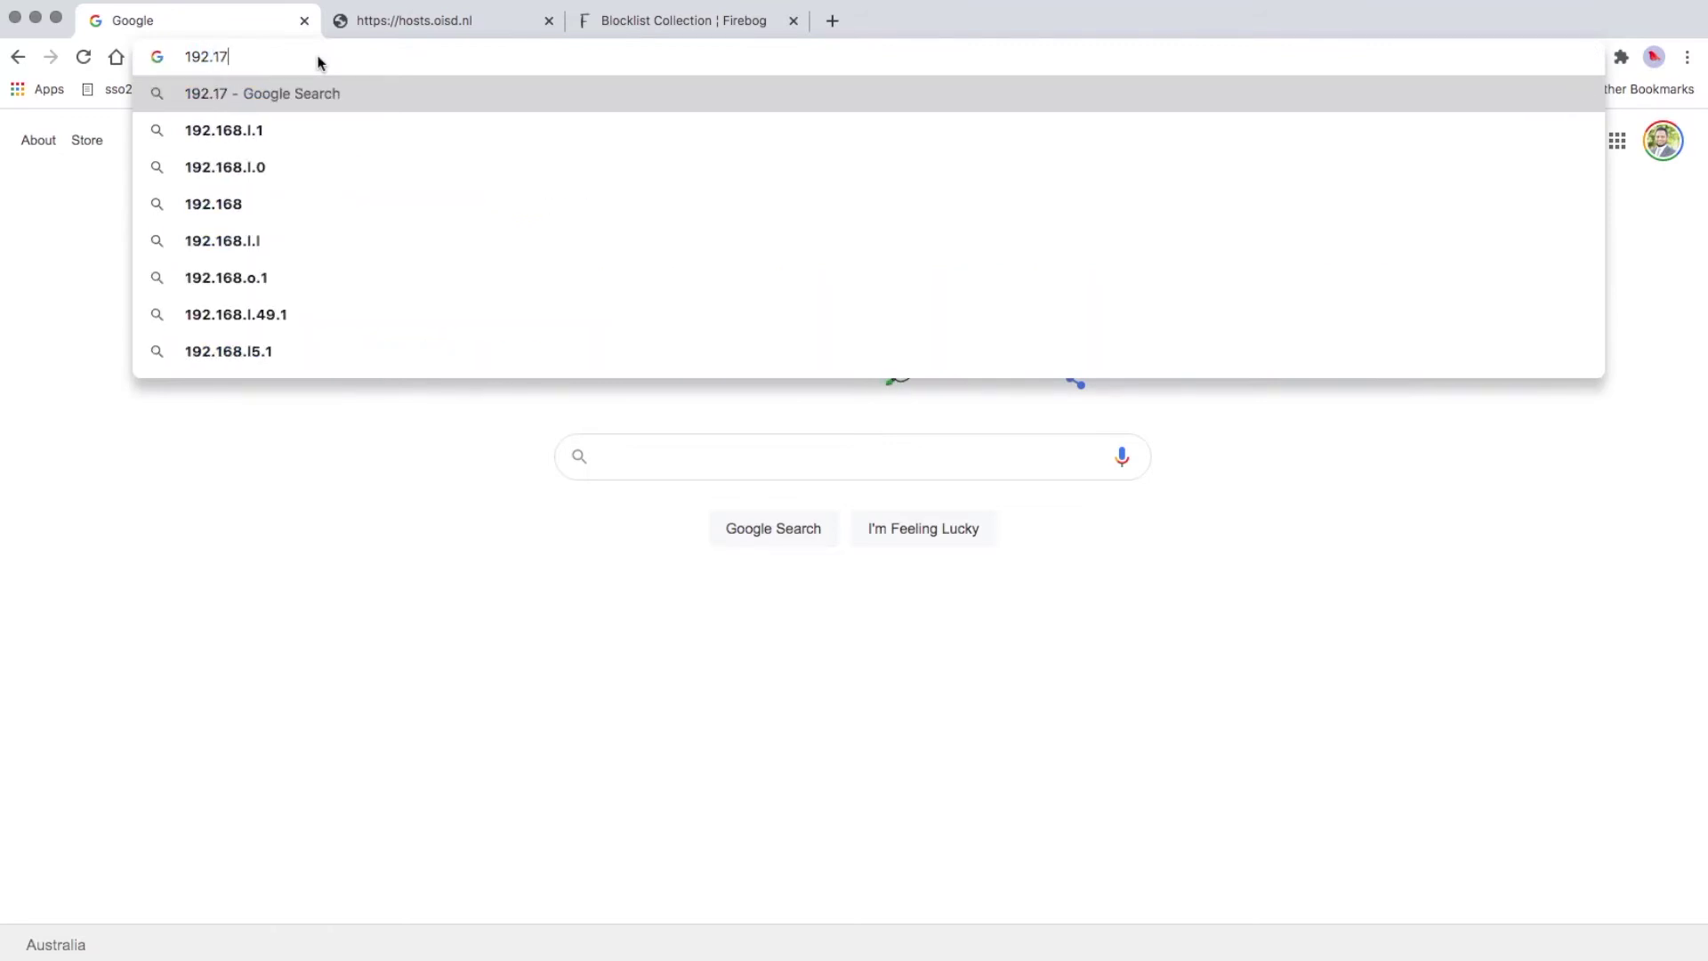
pyautogui.press('BackSpace')
pyautogui.write('68')
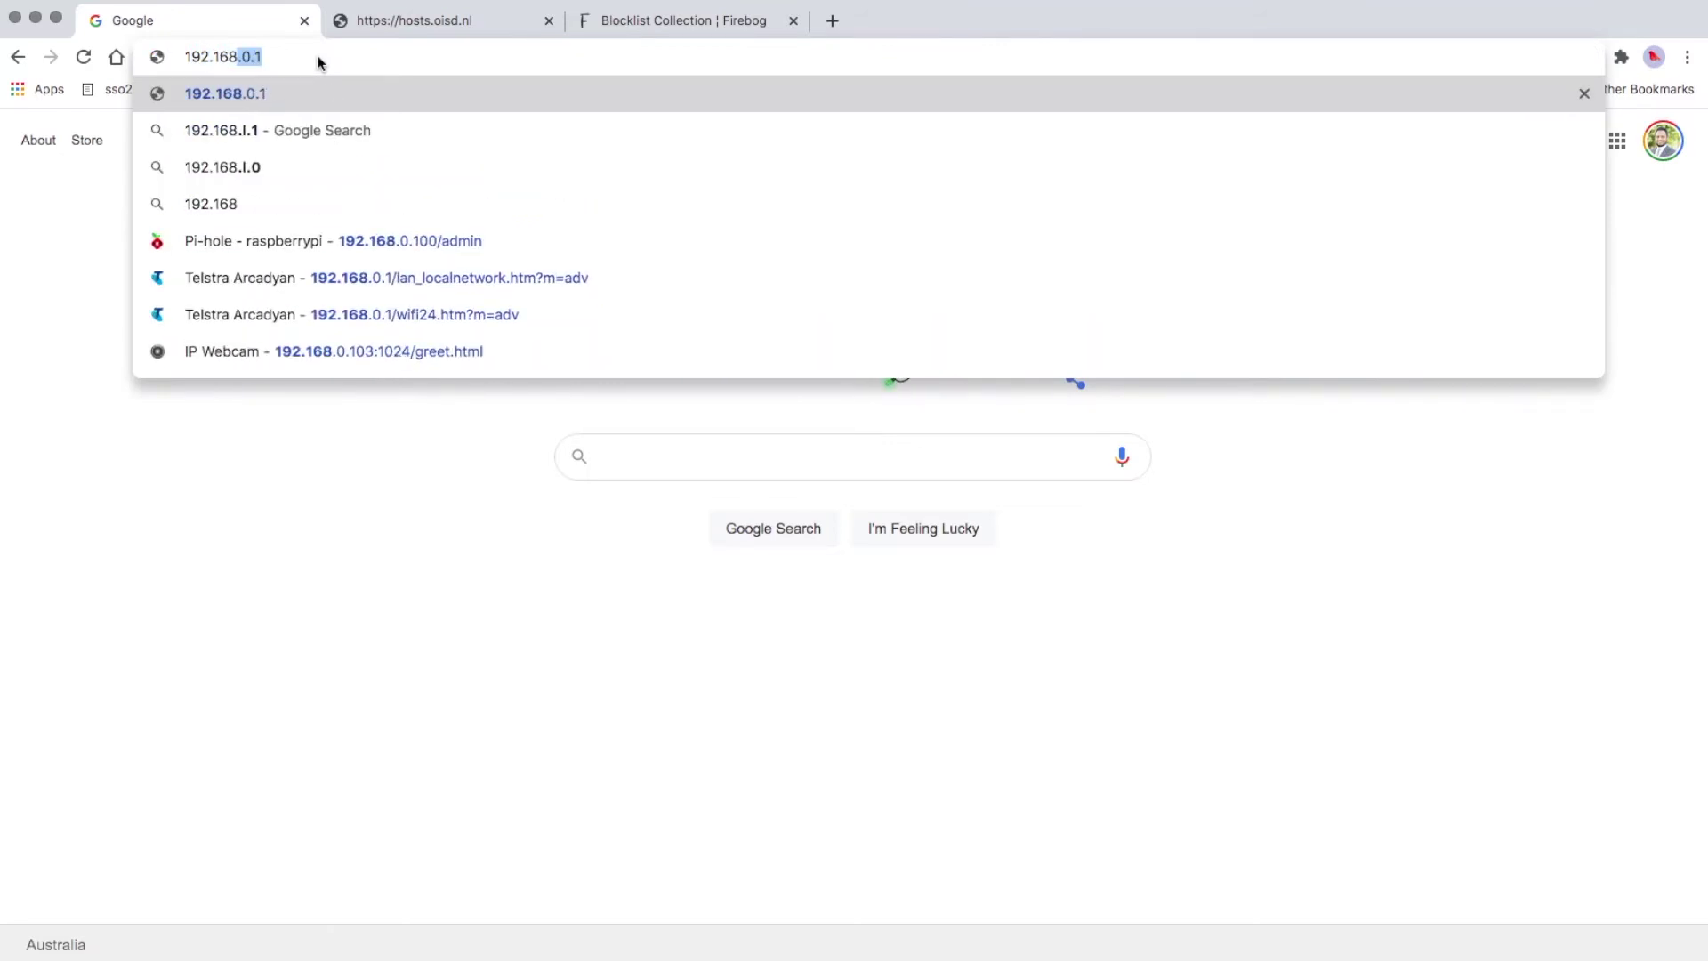
pyautogui.write('.0.10')
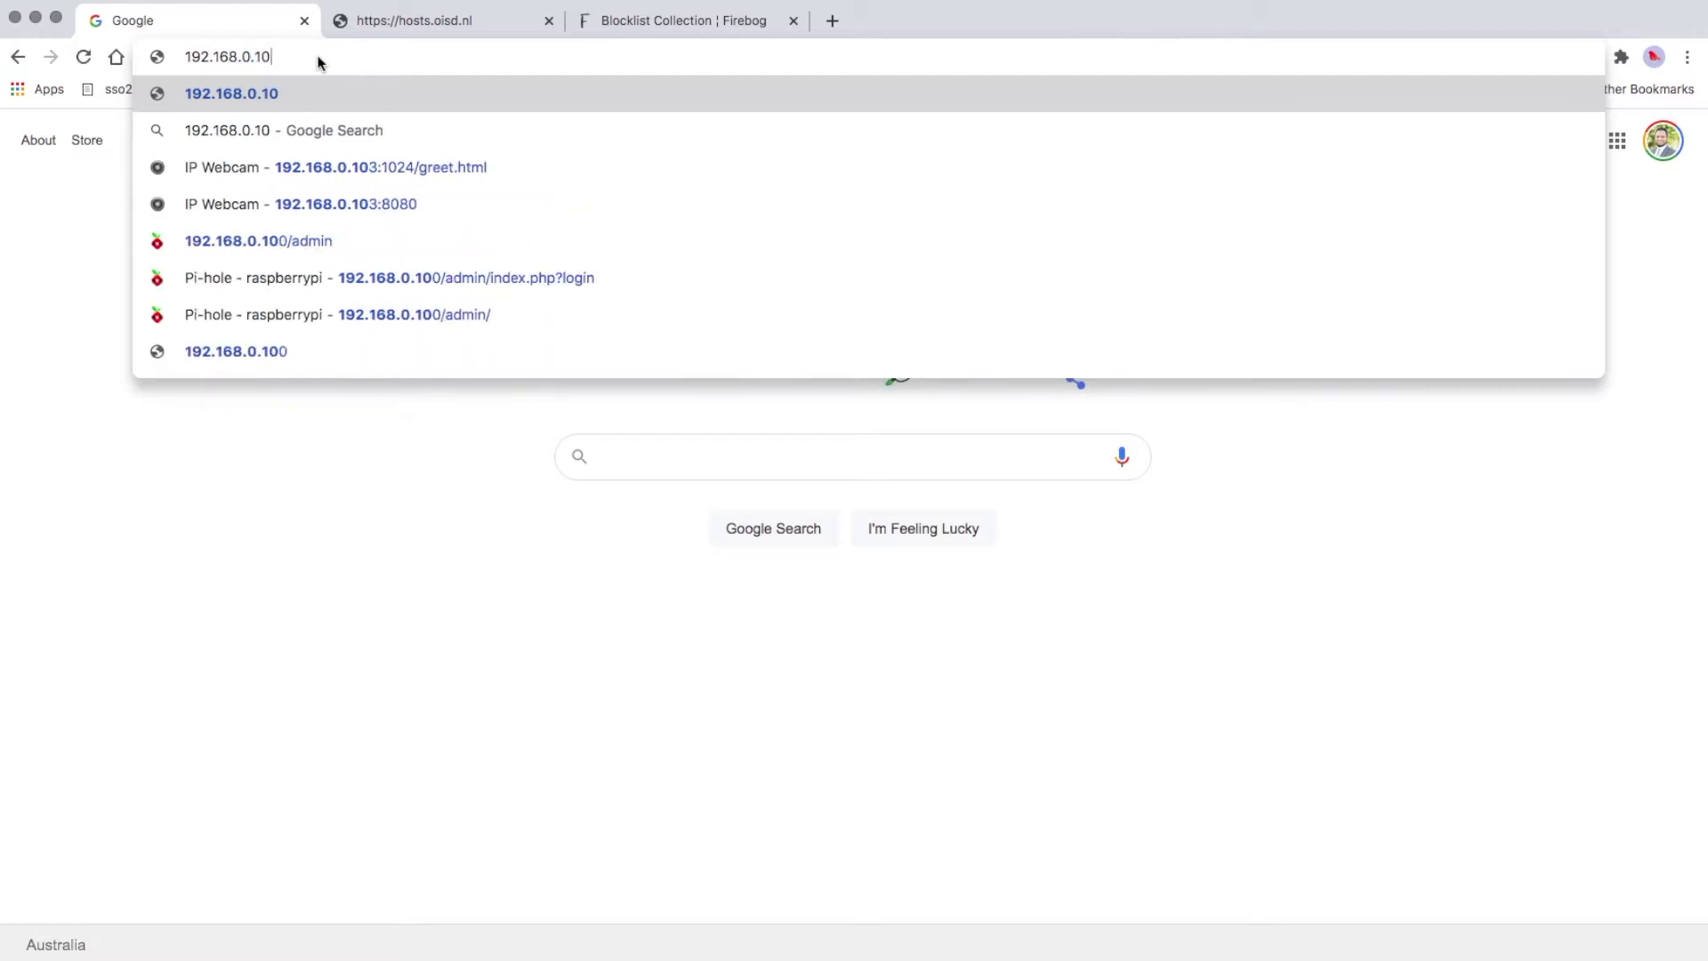
pyautogui.write('0/')
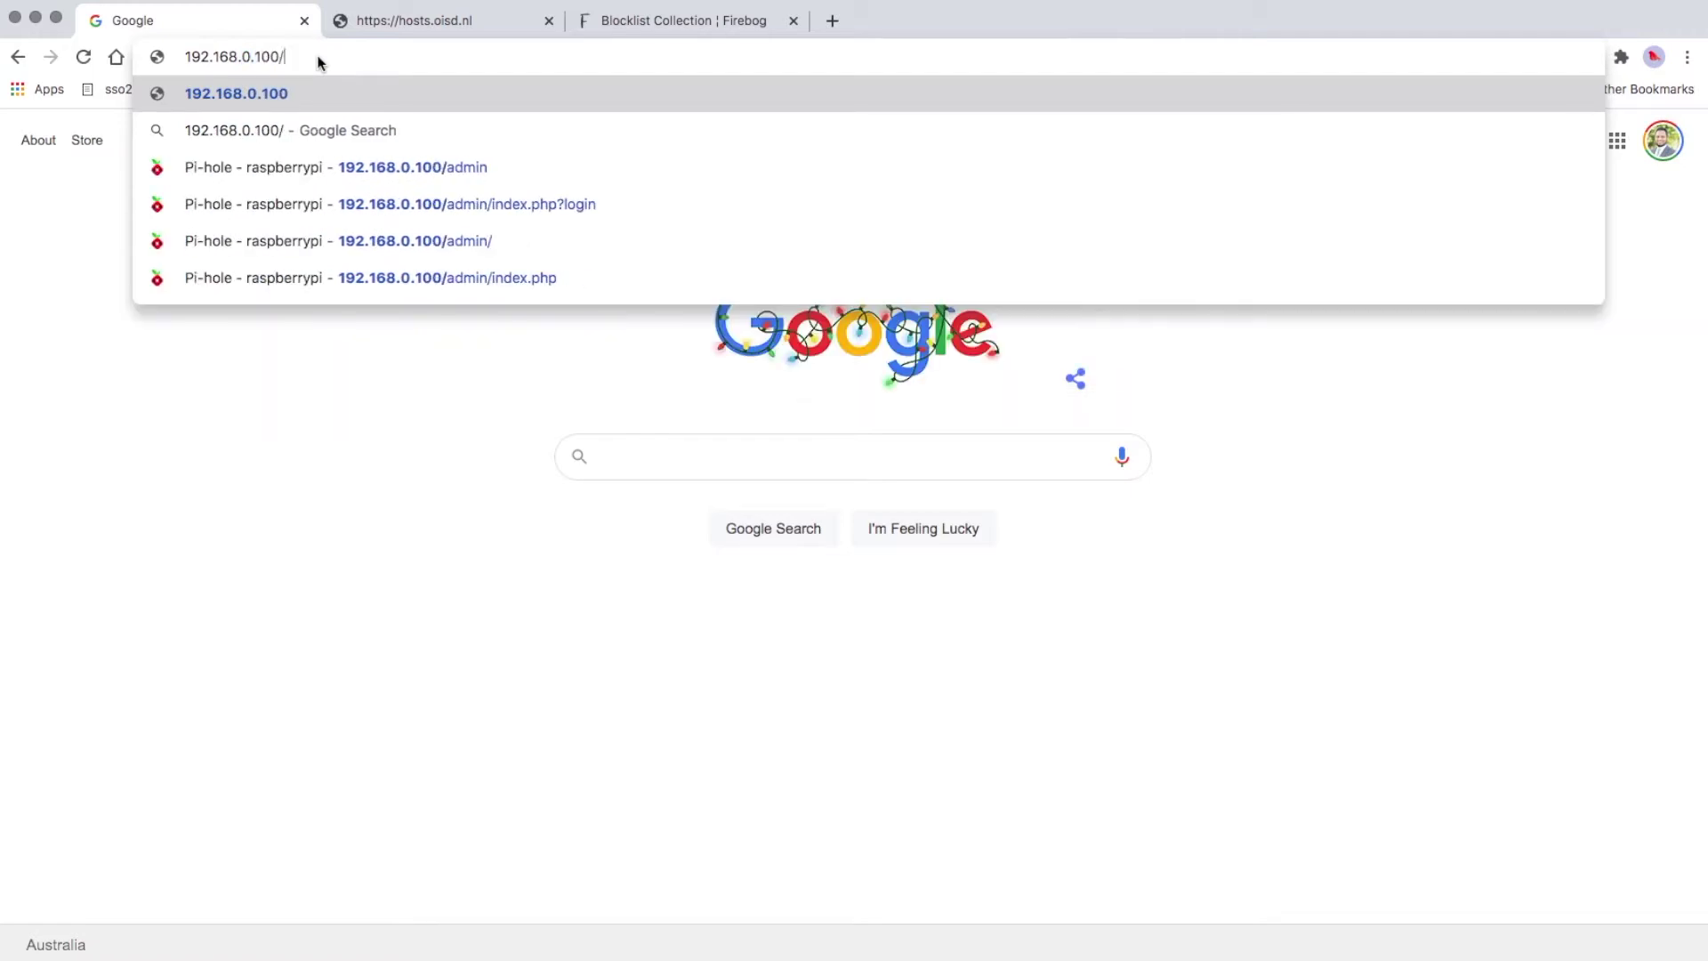
pyautogui.write('admin')
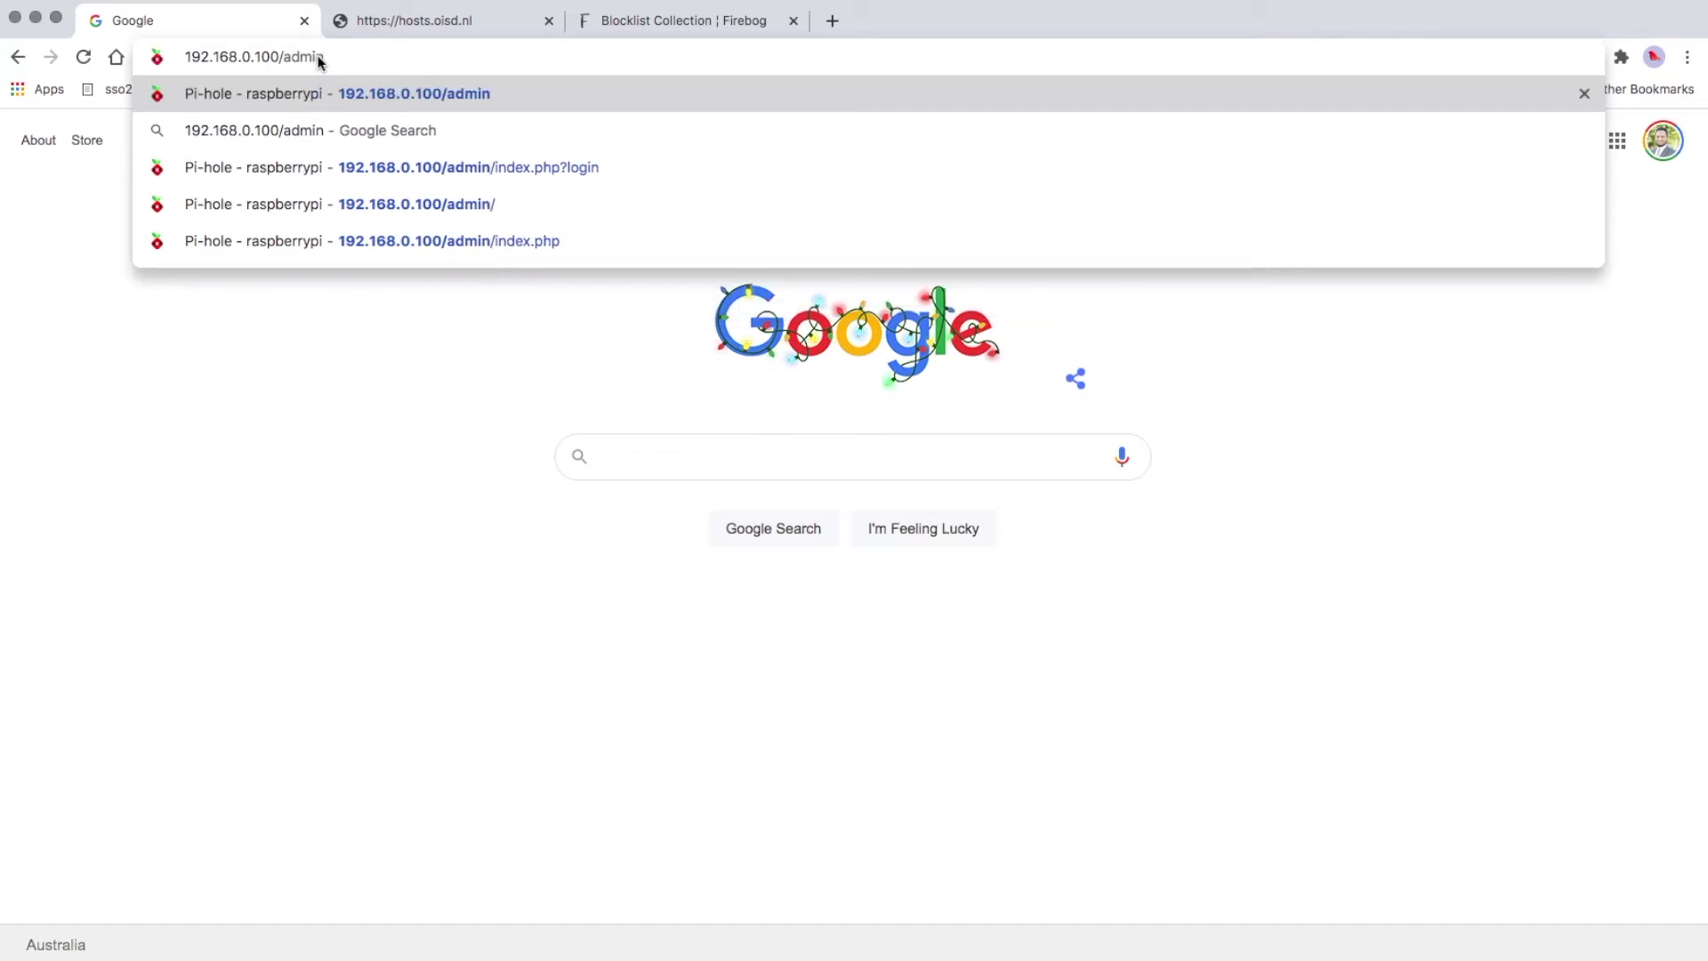
pyautogui.press('Return')
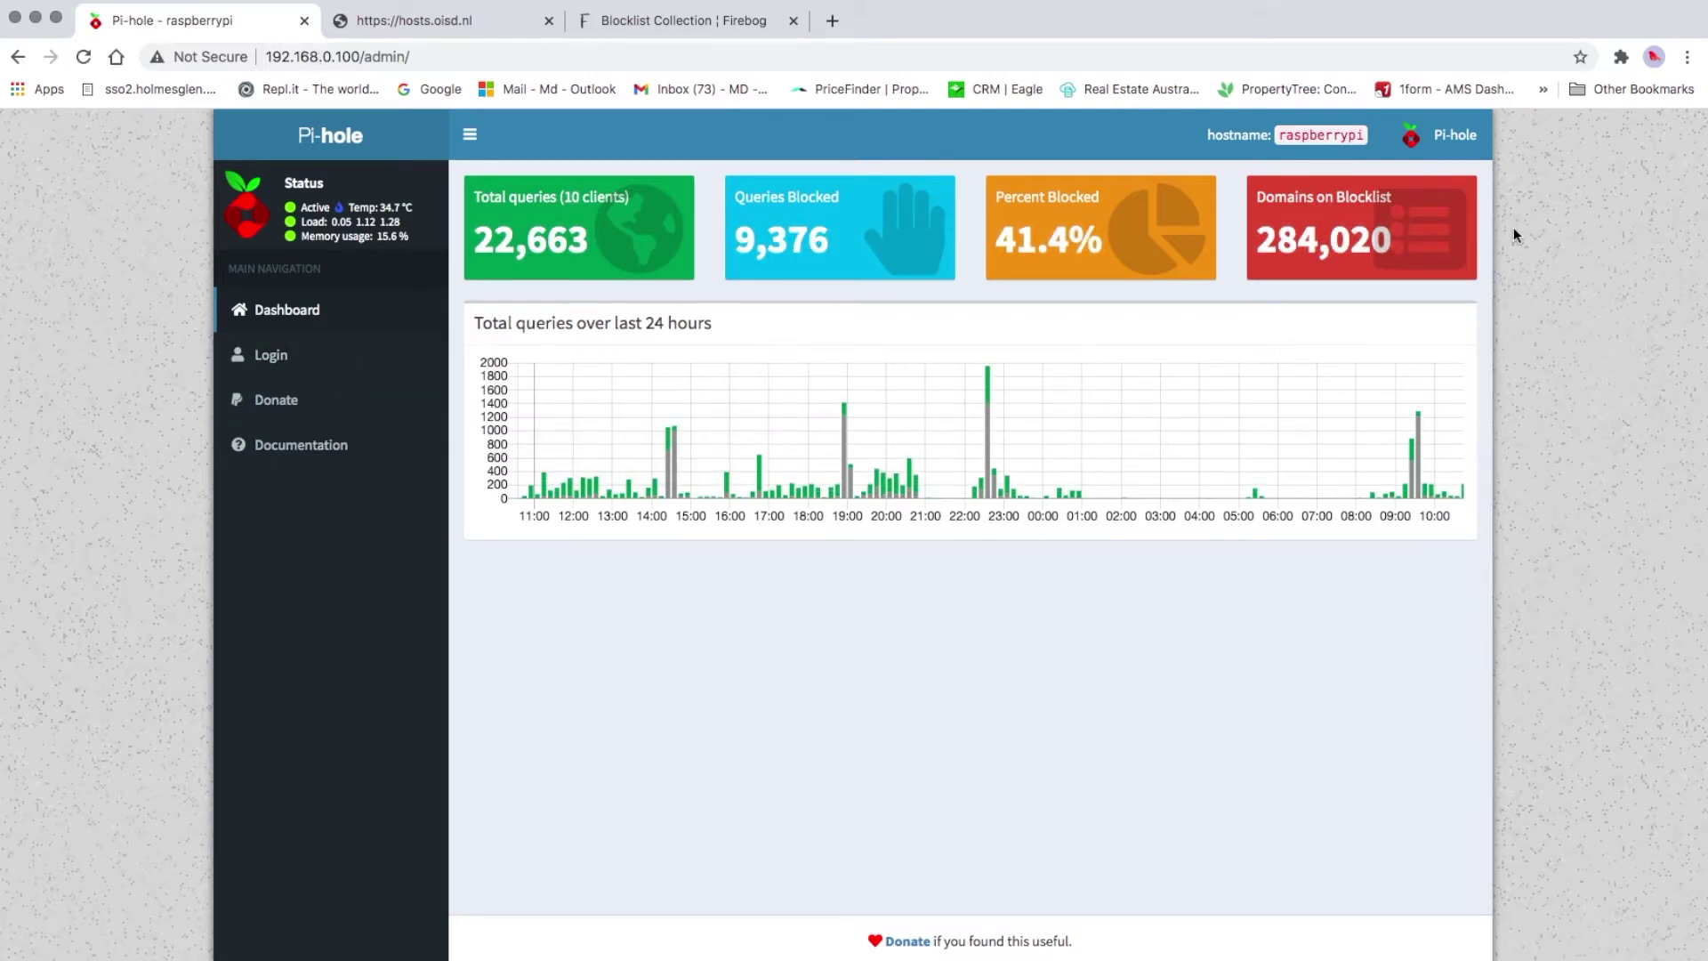
# Sign in from the Login page by entering the admin password
pyautogui.click(283, 358)
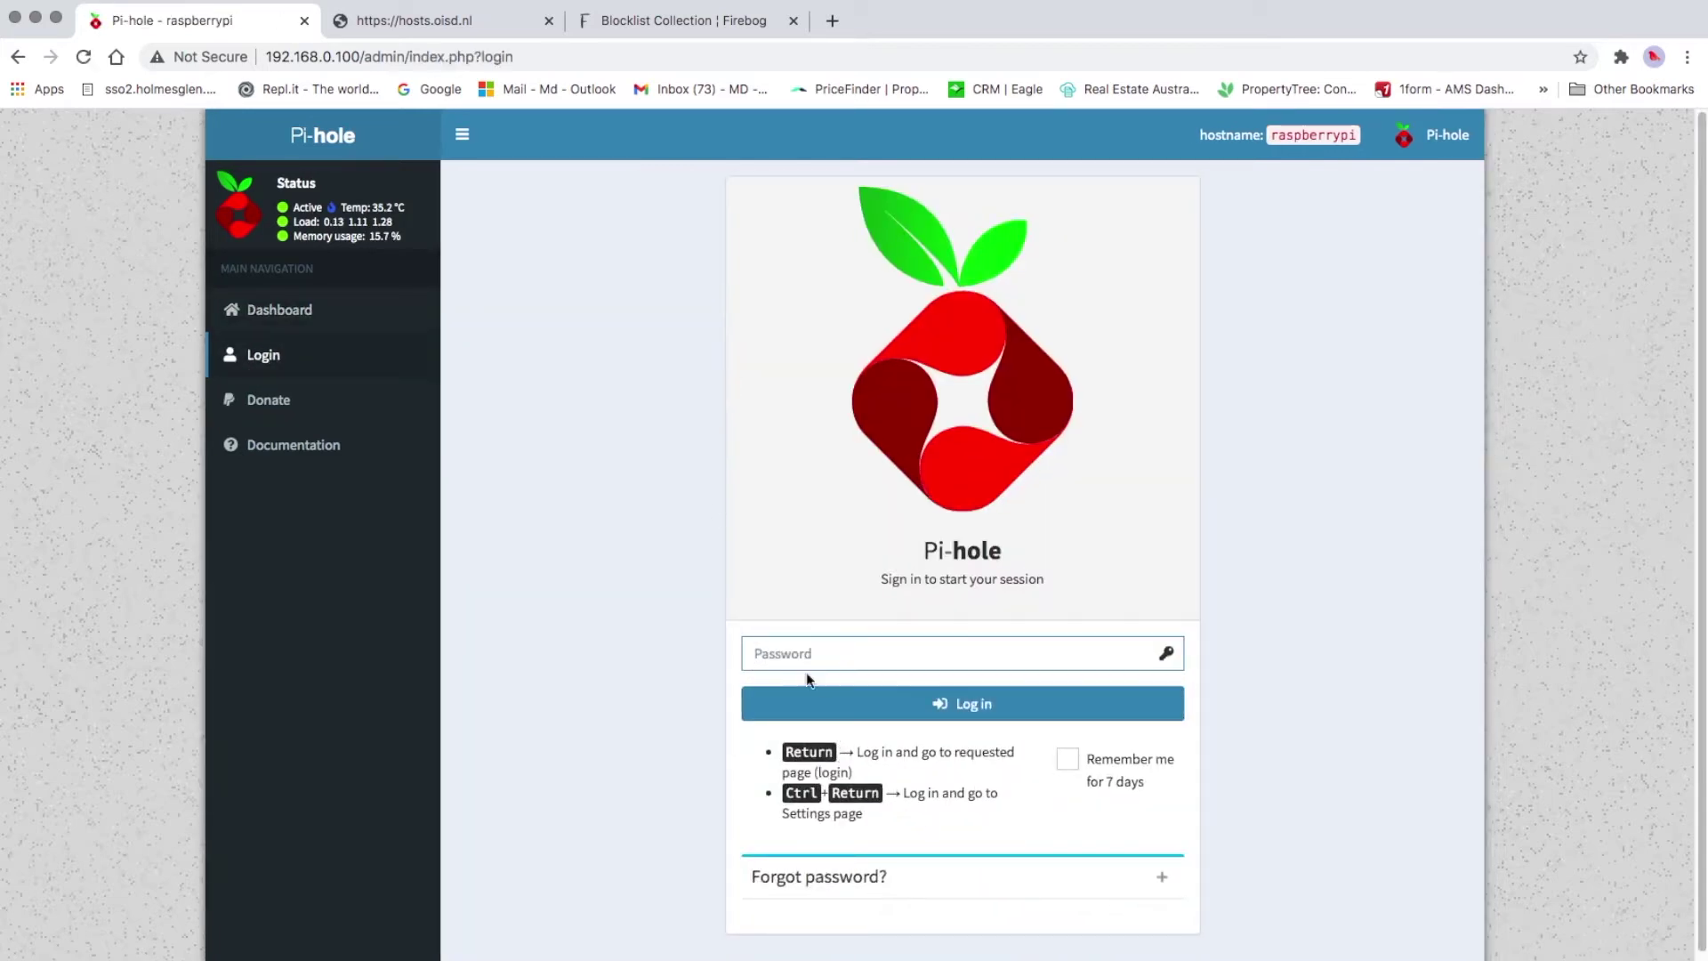
pyautogui.click(795, 653)
pyautogui.write('••••••••')
pyautogui.press('Return')
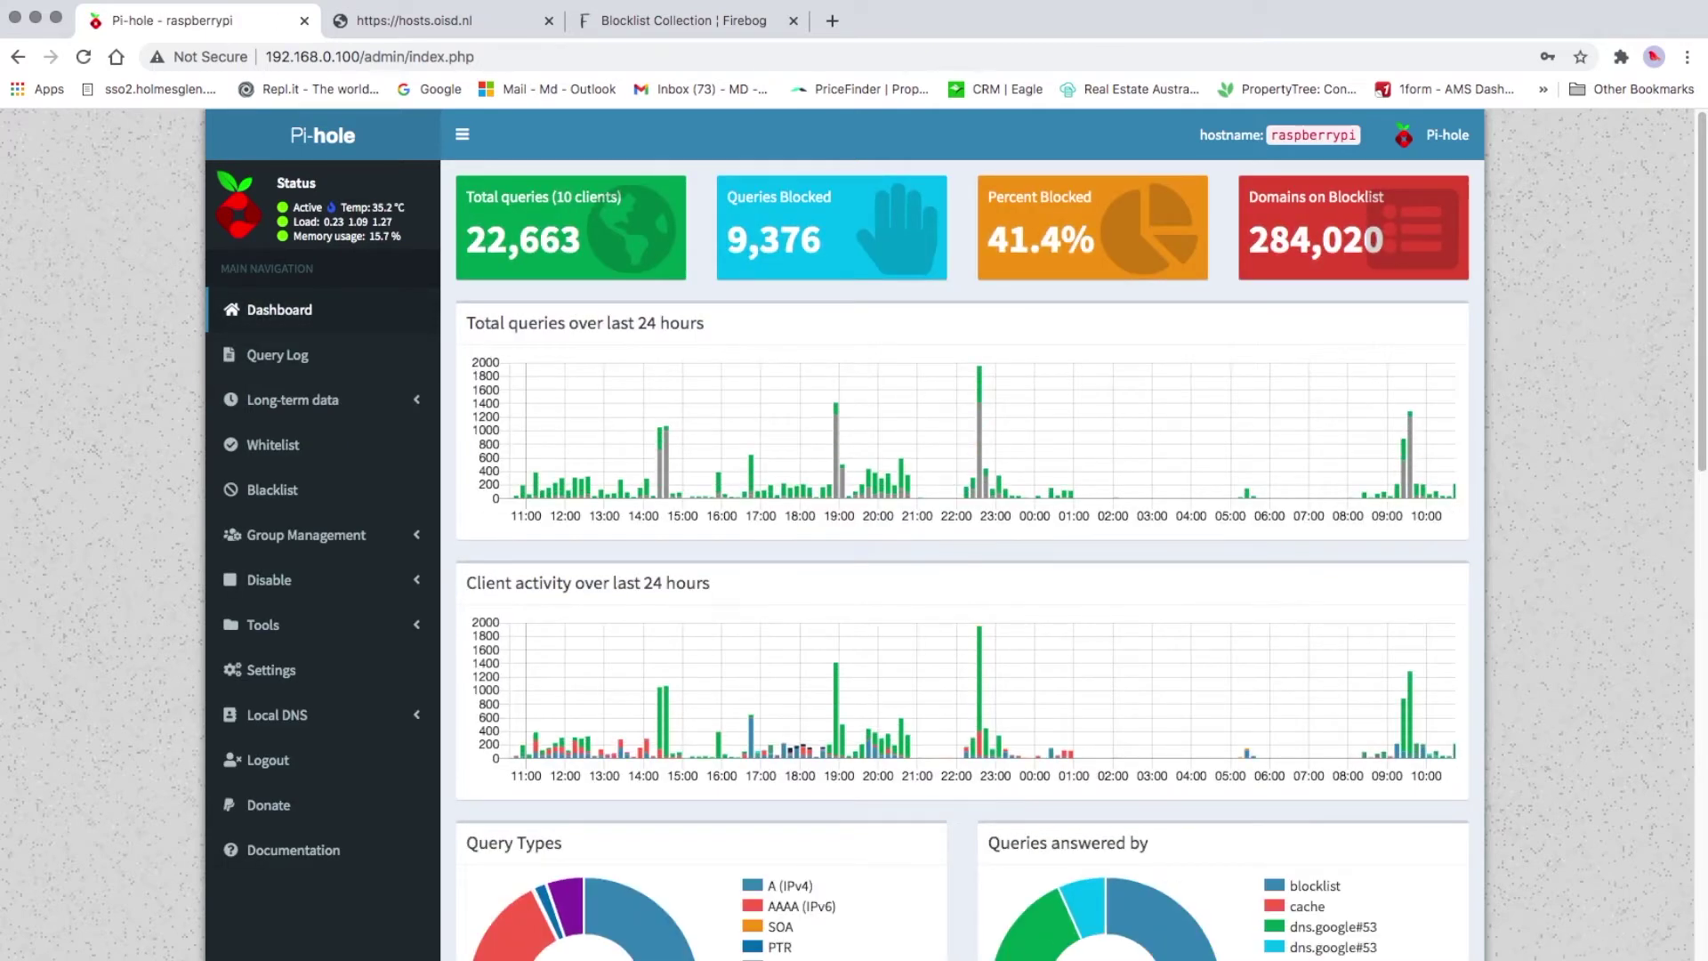
pyautogui.scroll(-4, 1050, 569)
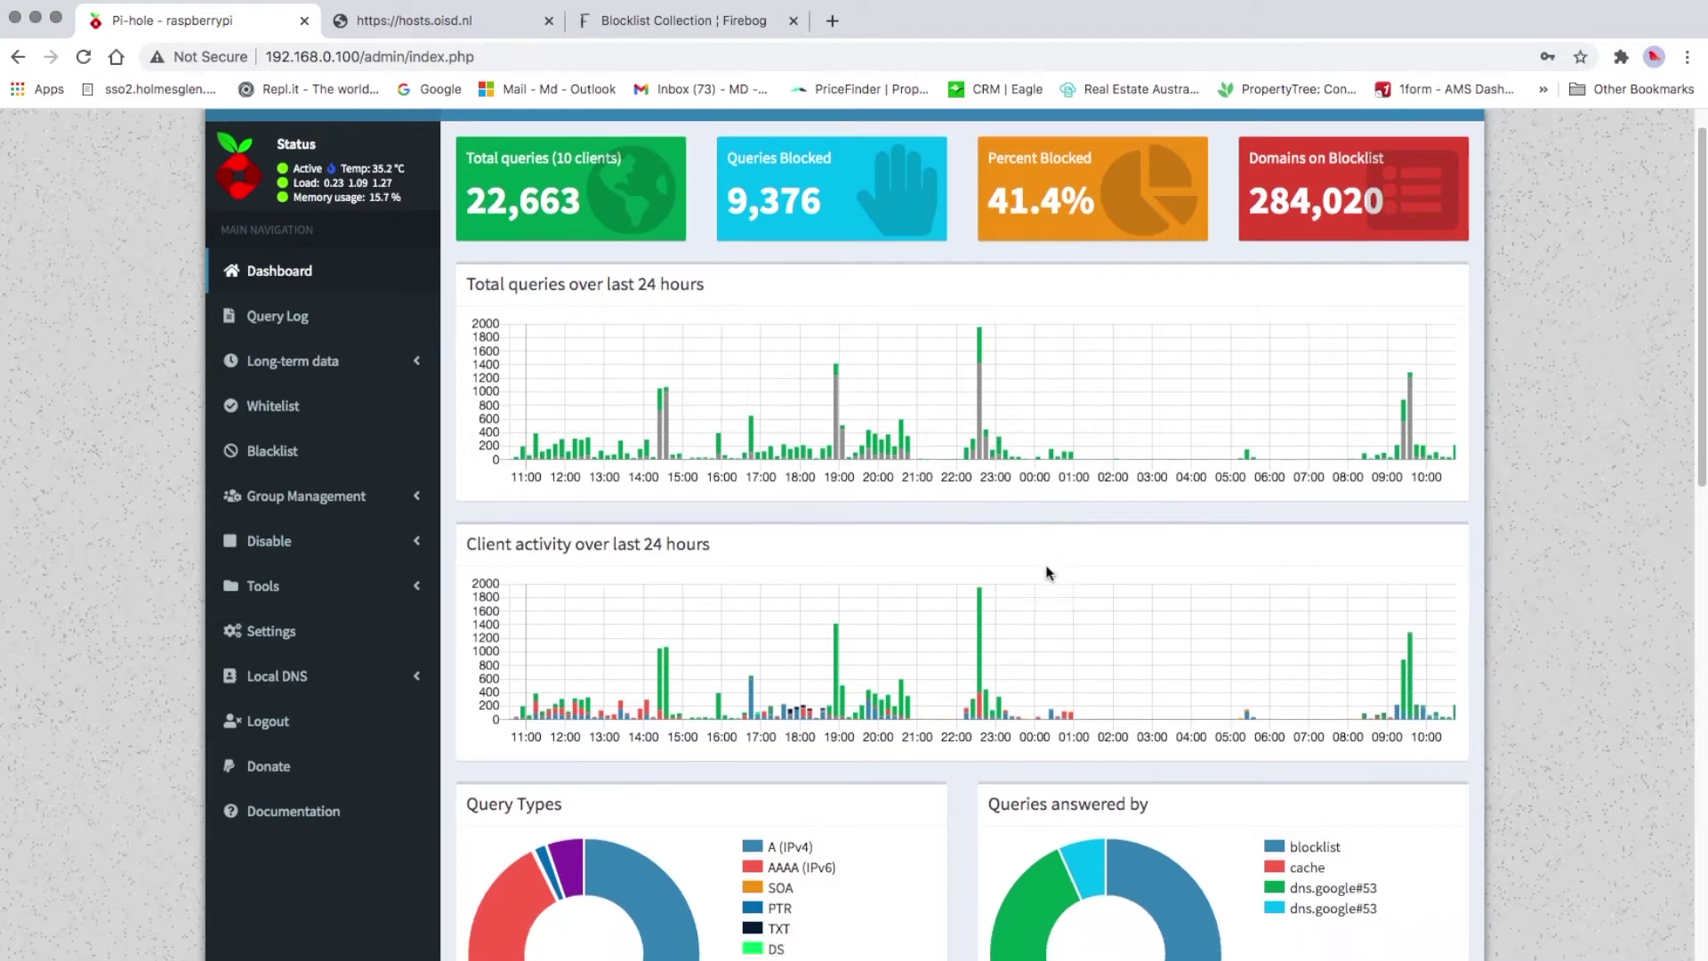
pyautogui.scroll(-5, 1049, 572)
pyautogui.scroll(7, 1048, 573)
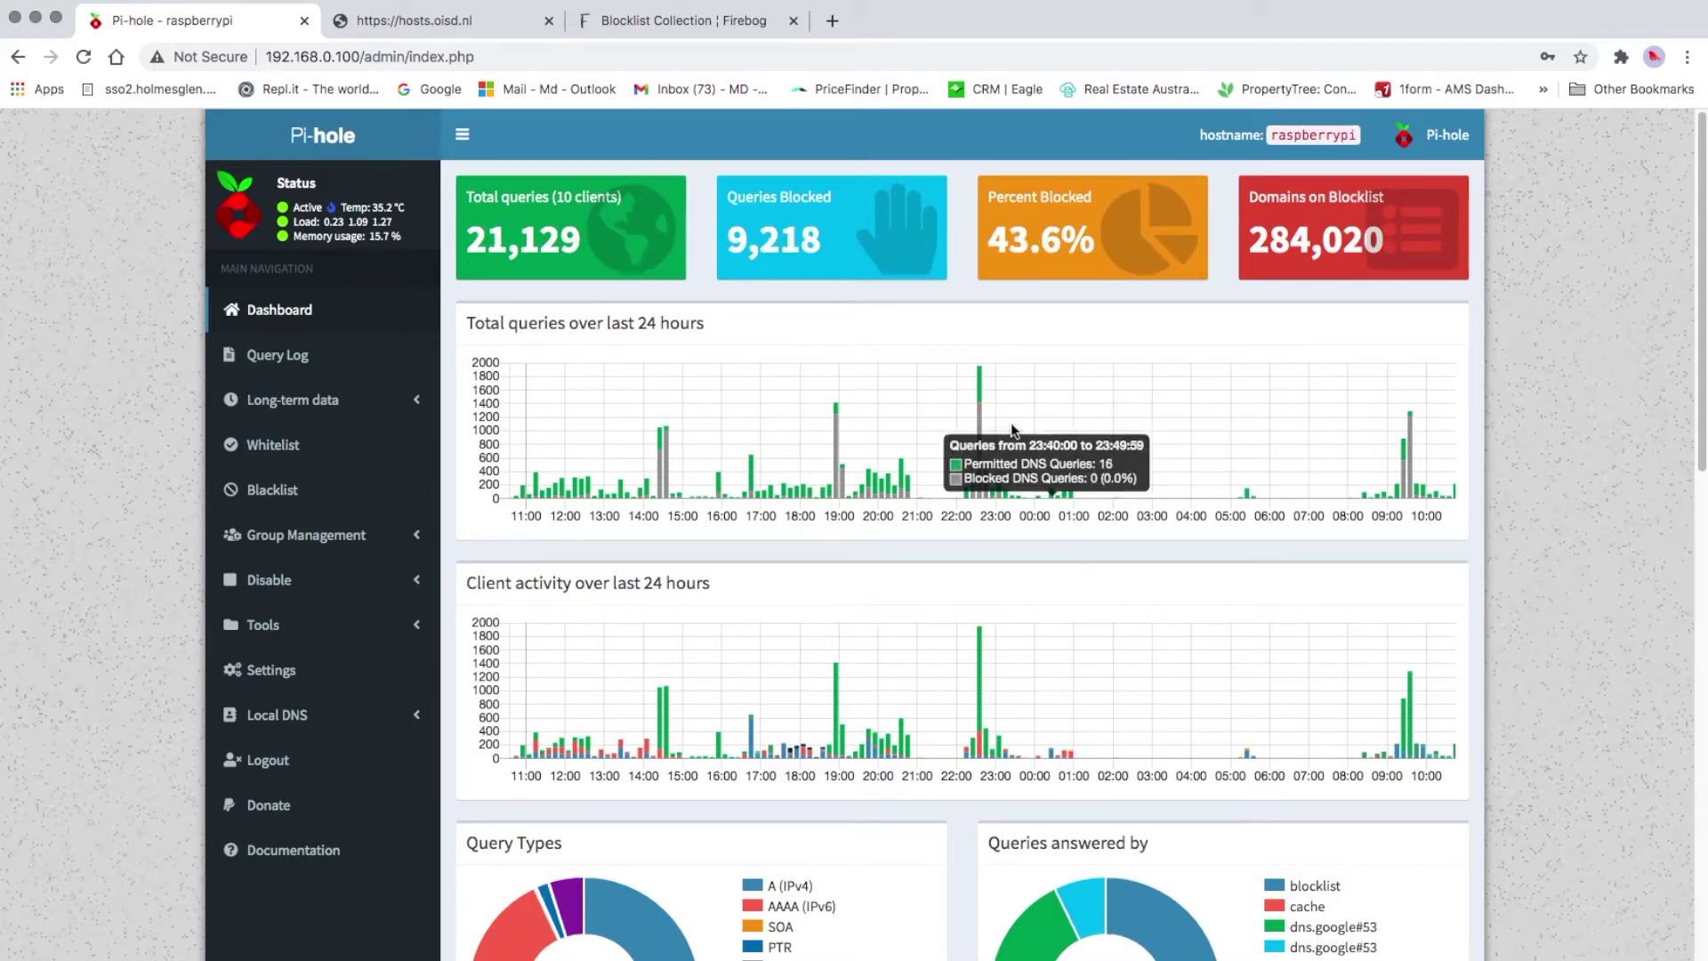
pyautogui.scroll(-1, 733, 589)
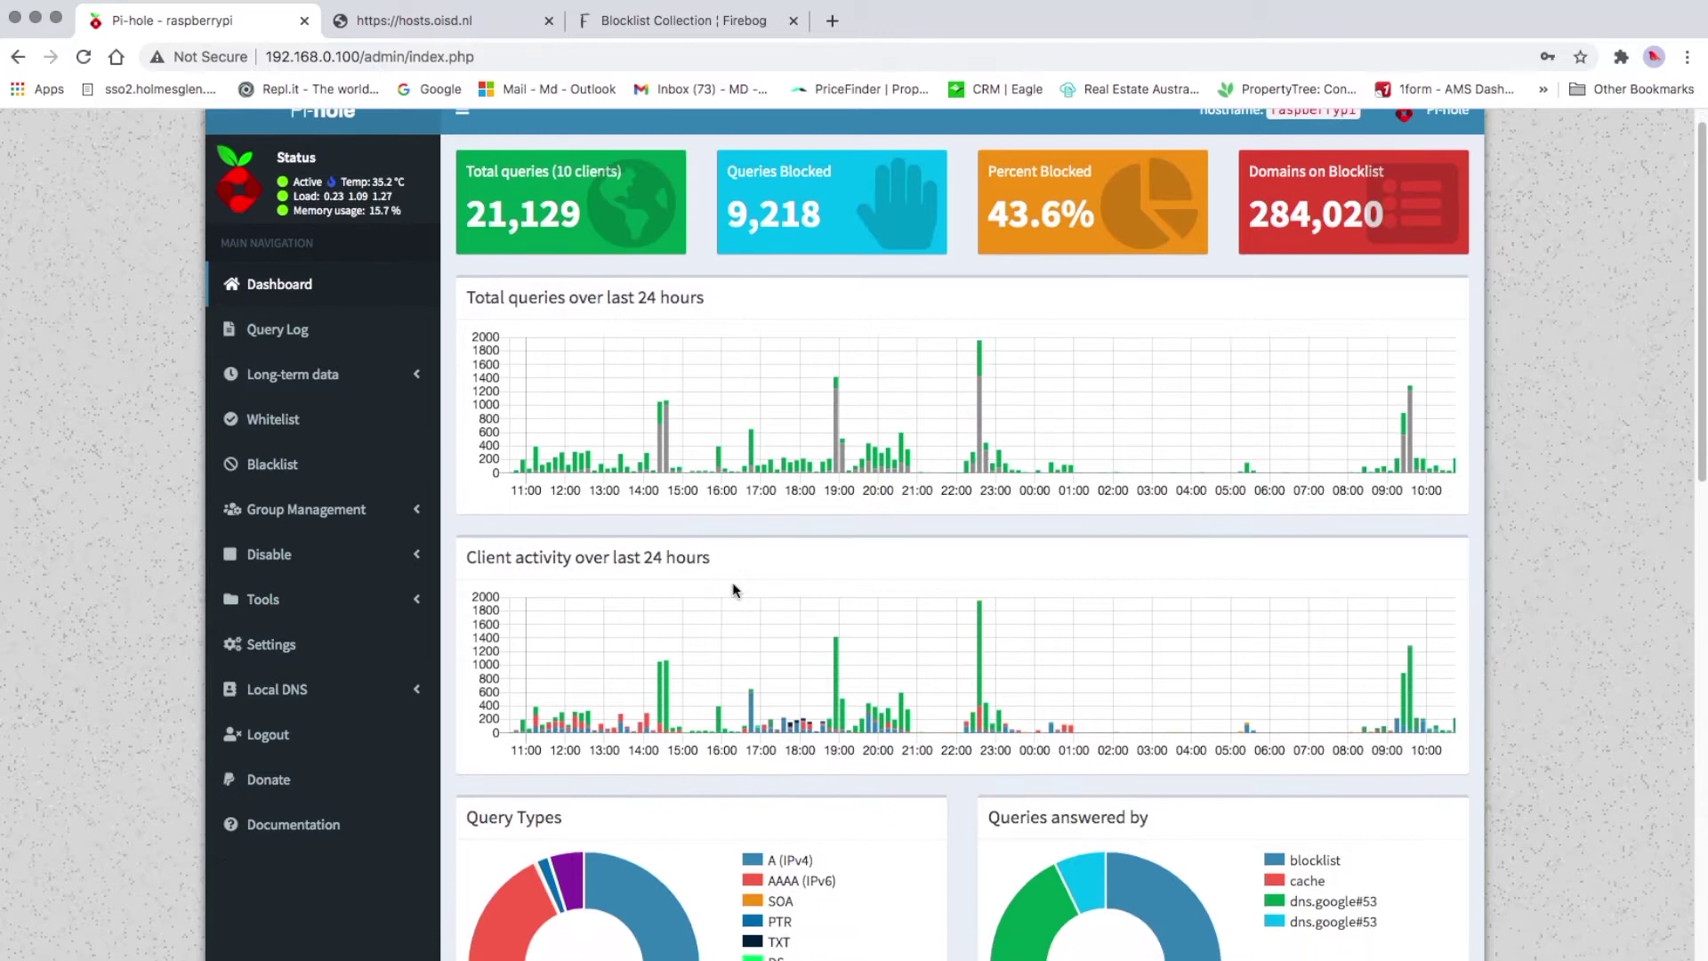
pyautogui.scroll(1, 733, 582)
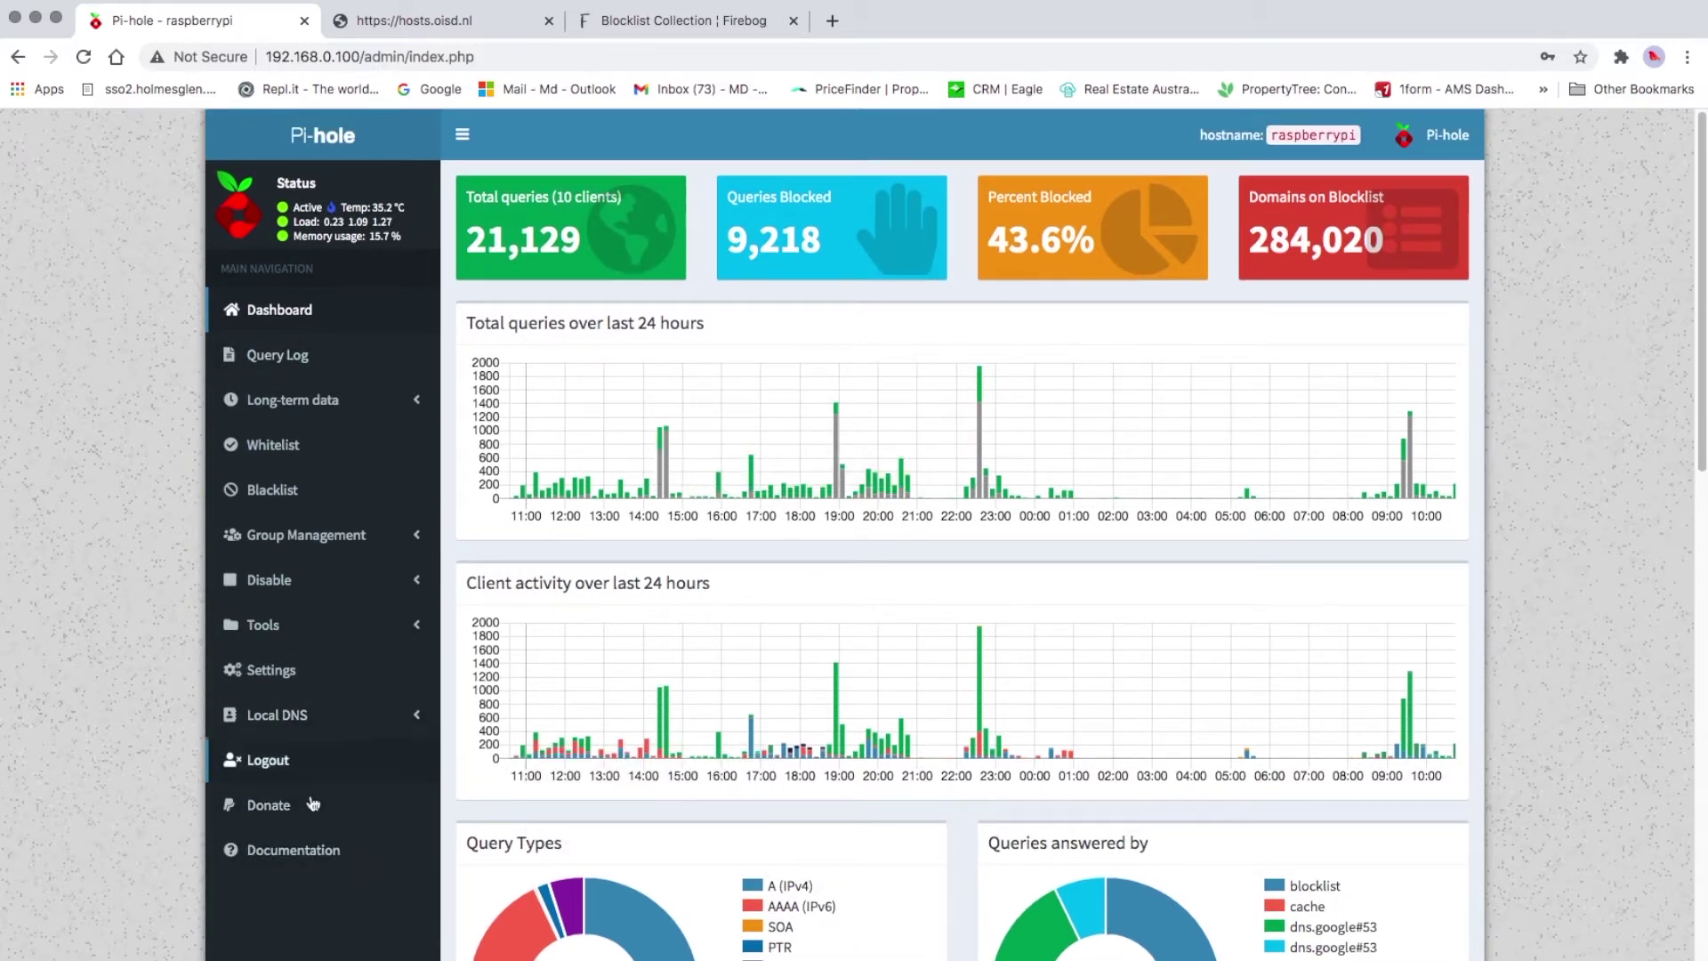
# Go from Settings > Adlists to the group management page and focus its Address field
pyautogui.click(310, 681)
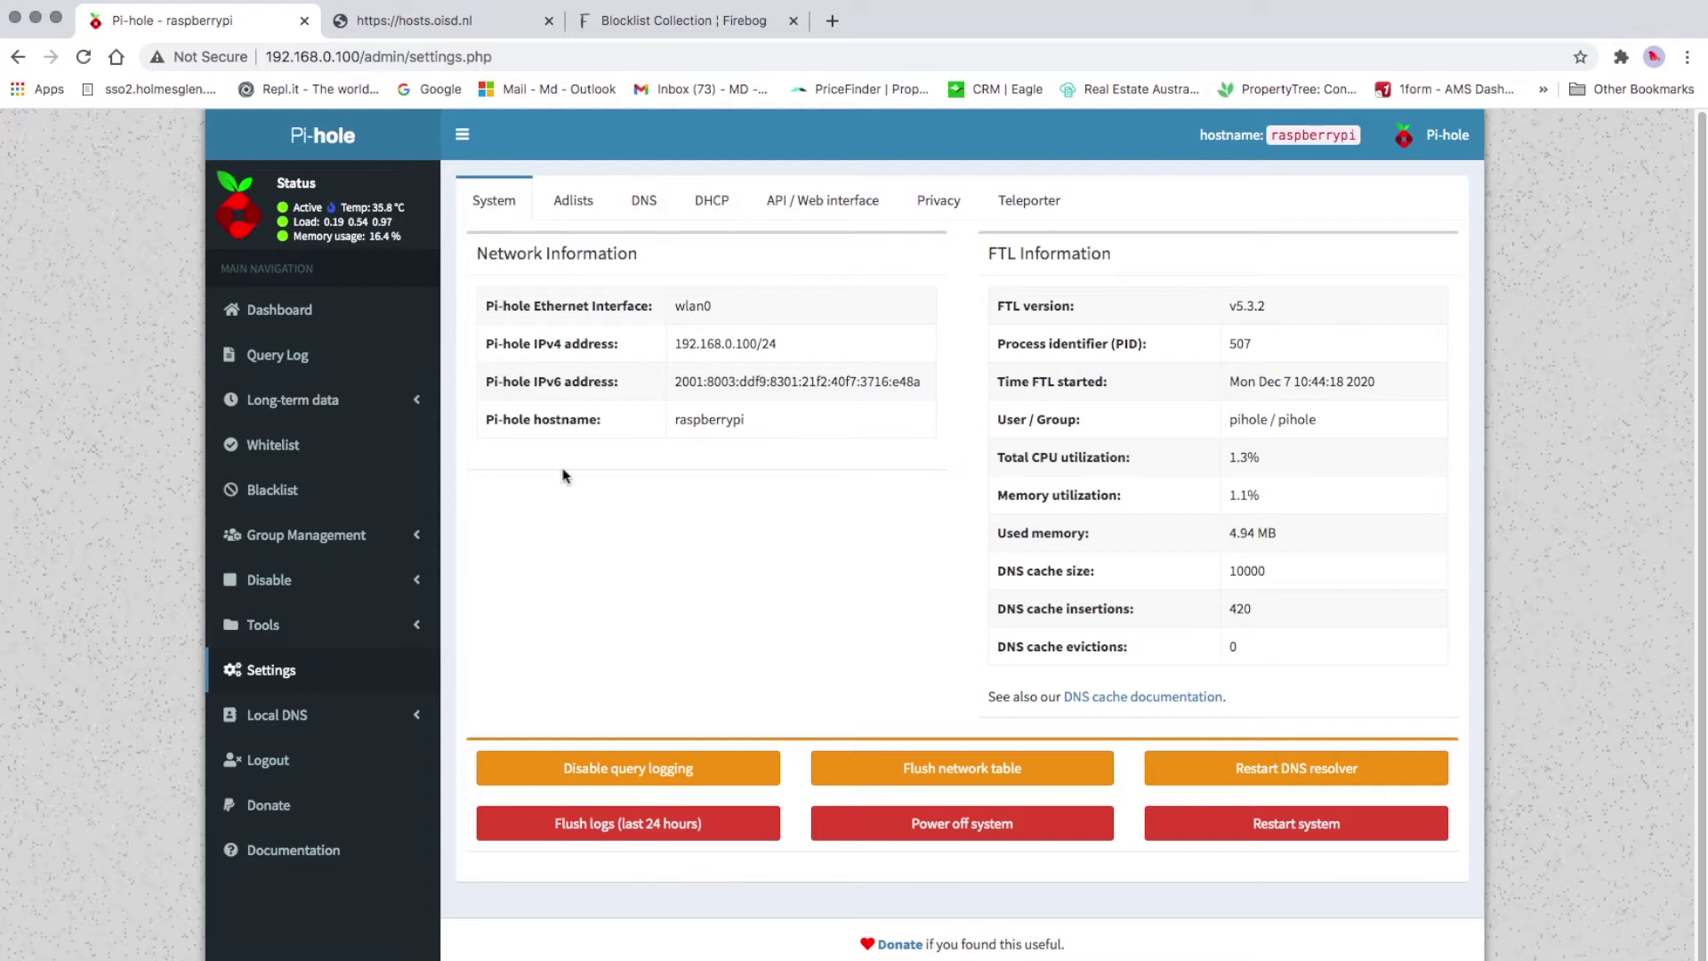
pyautogui.click(573, 202)
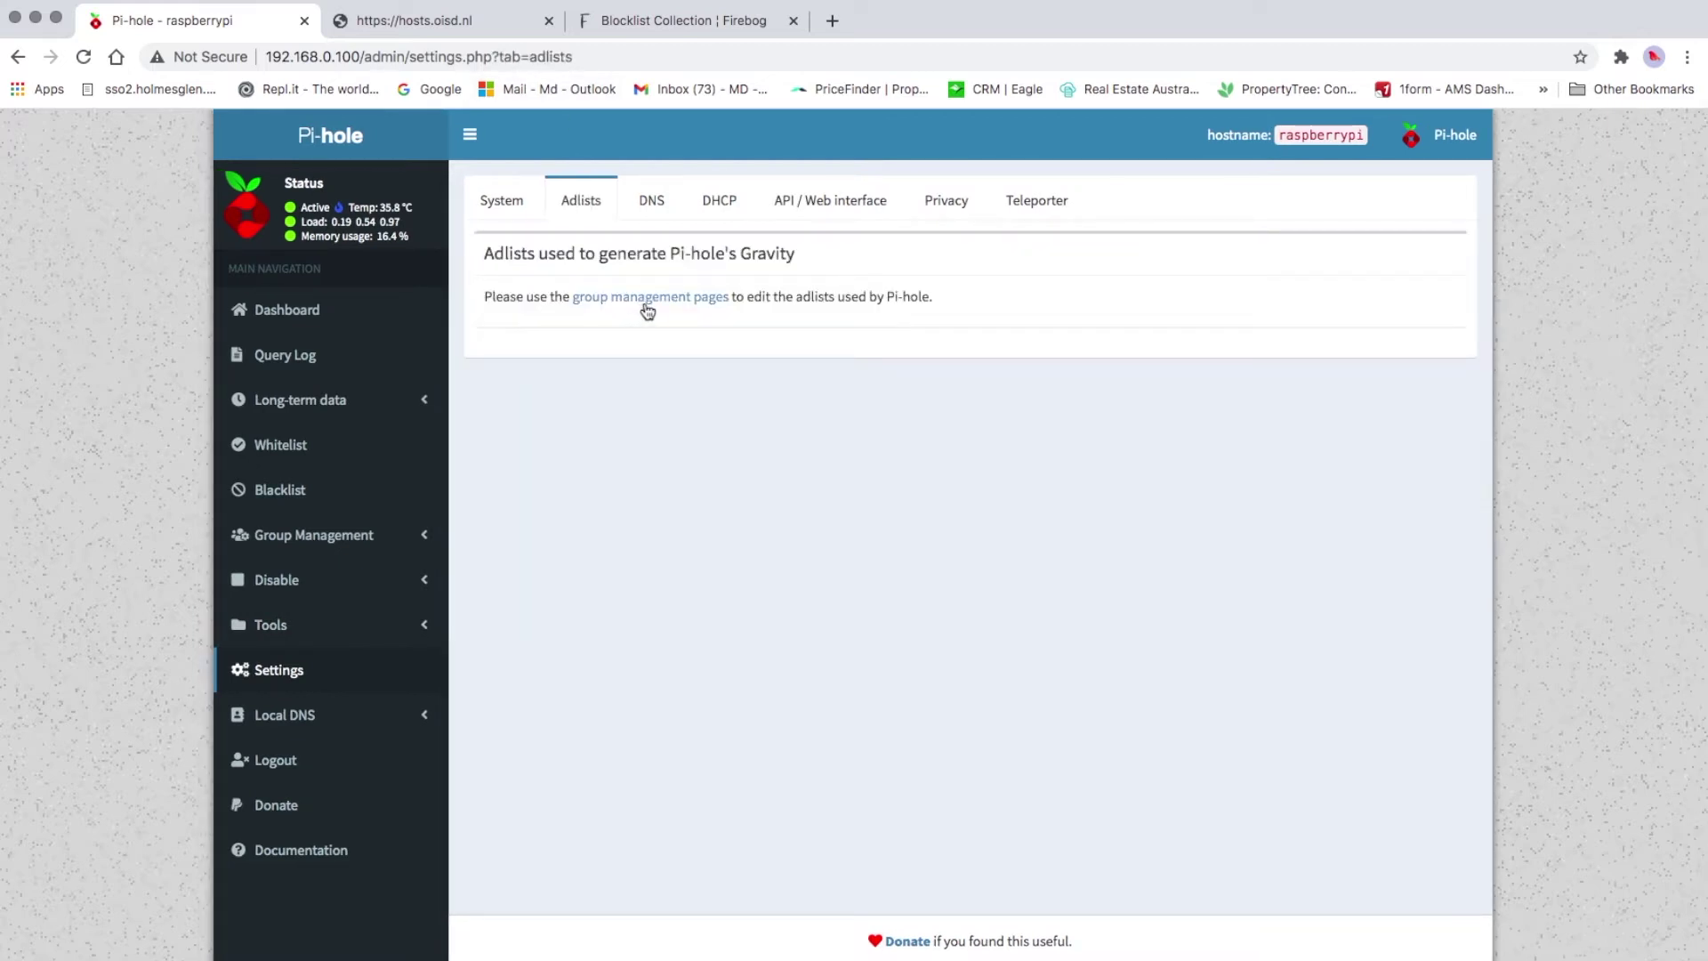
pyautogui.click(651, 299)
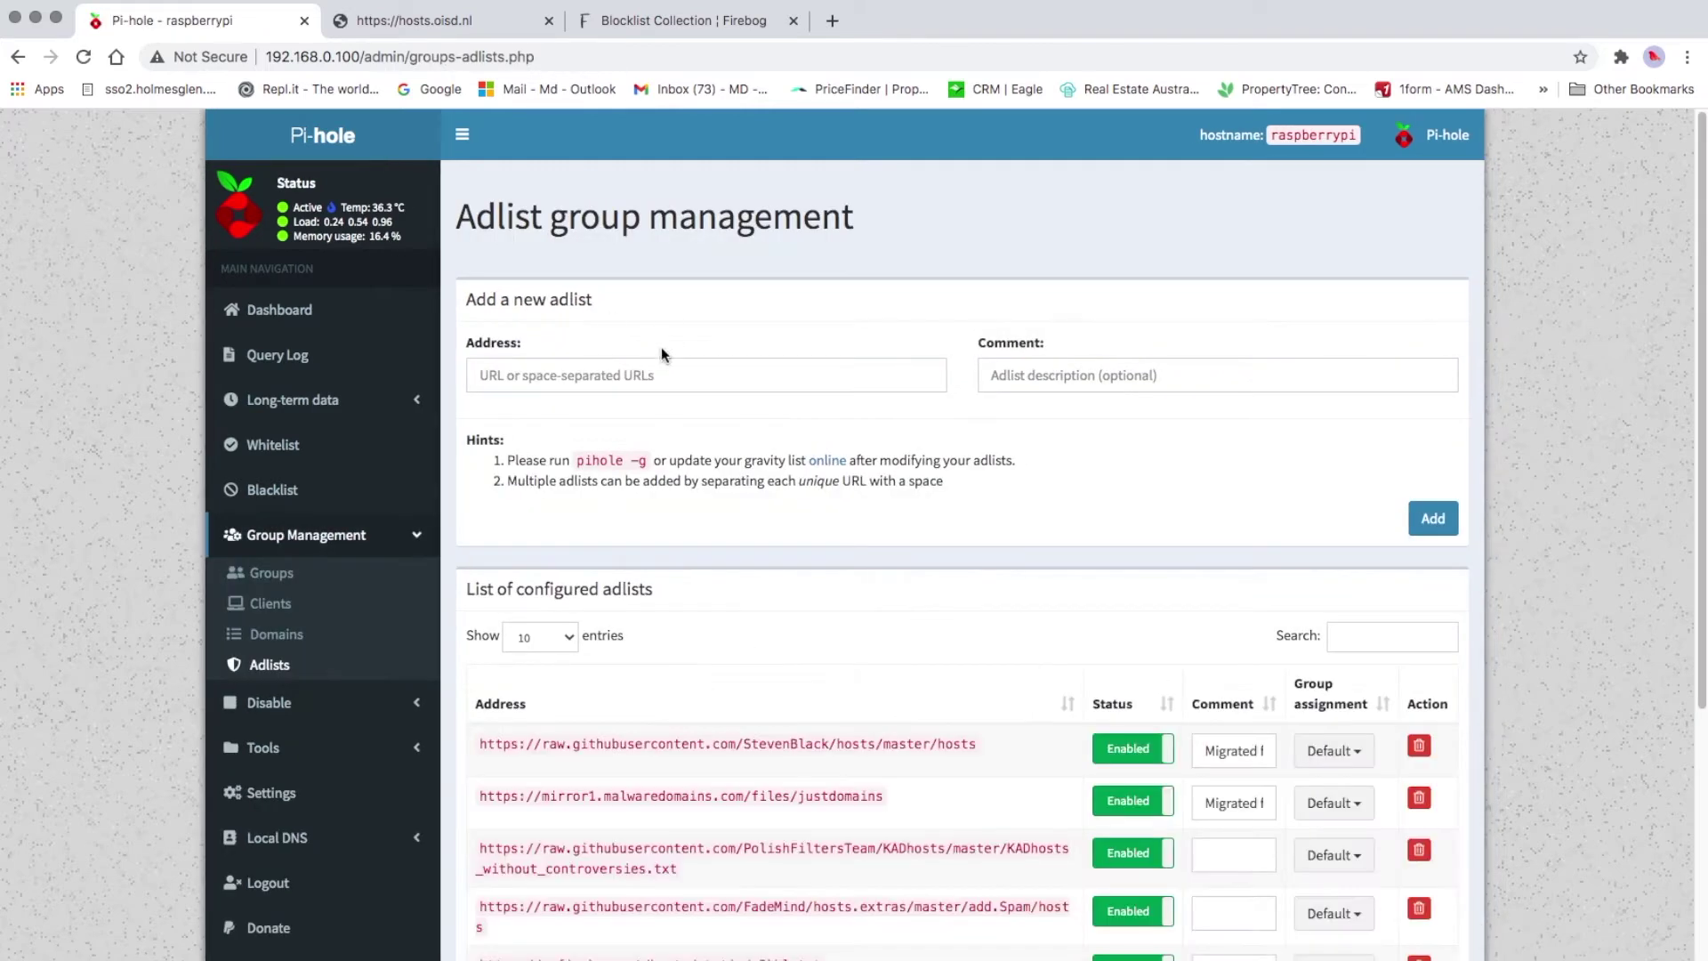
pyautogui.click(645, 373)
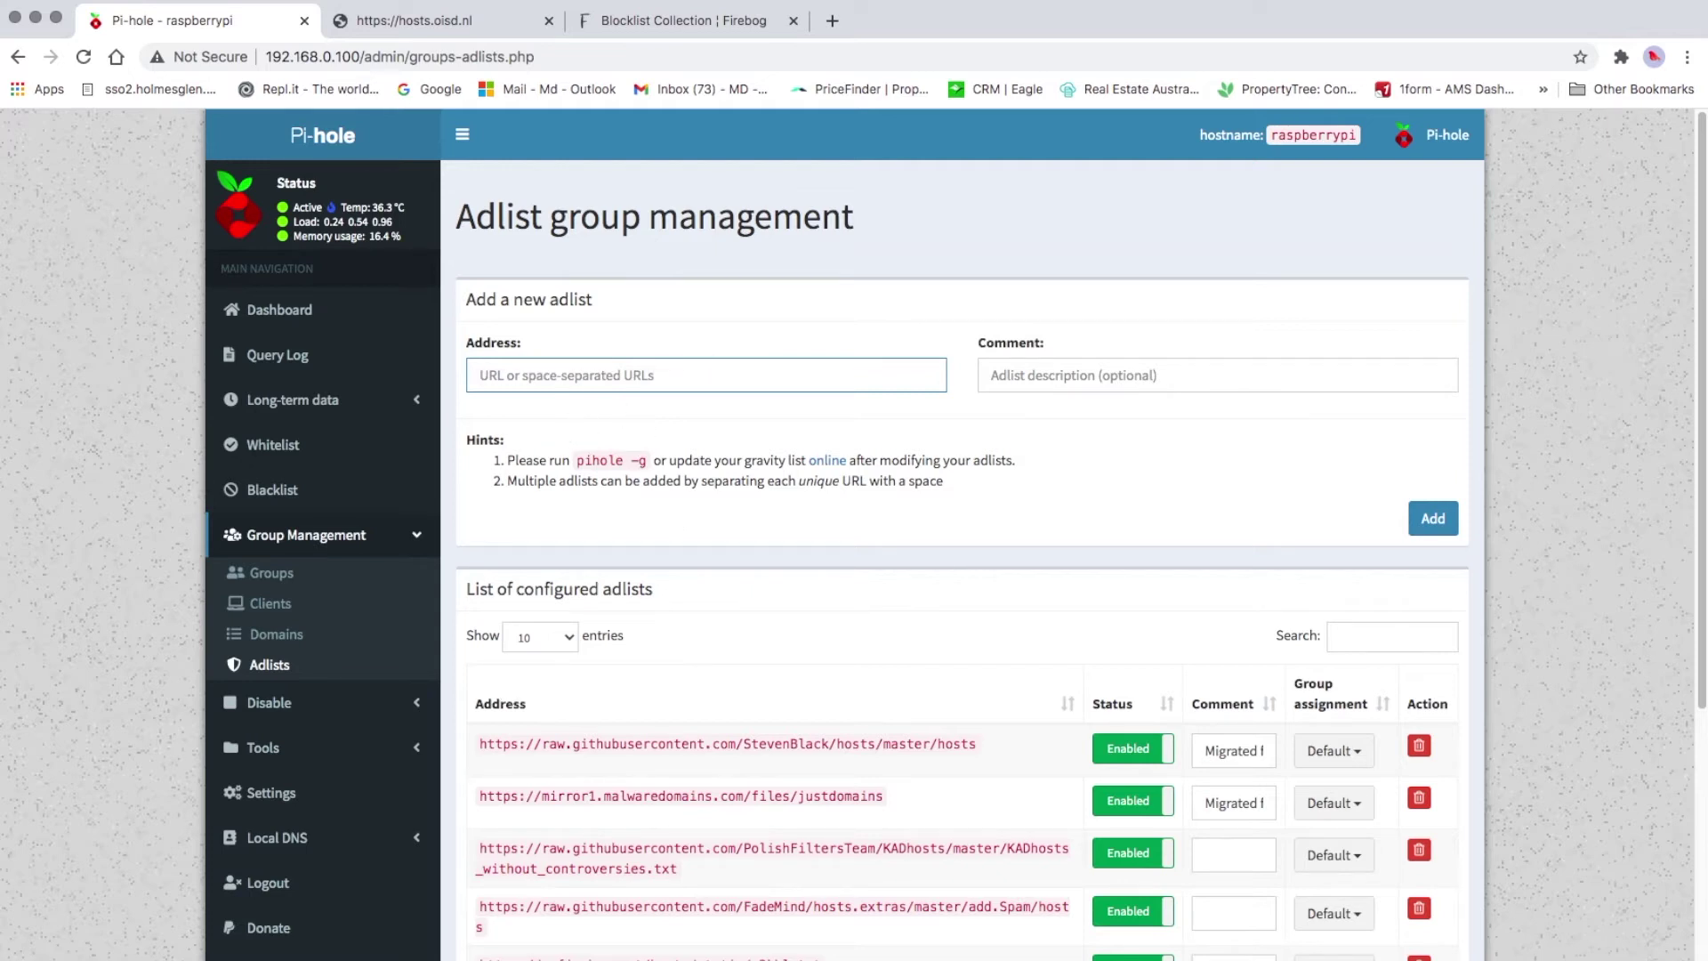
# Switch to the hosts.oisd.nl tab, scroll its 1158829-entry list, and select its URL
pyautogui.click(436, 32)
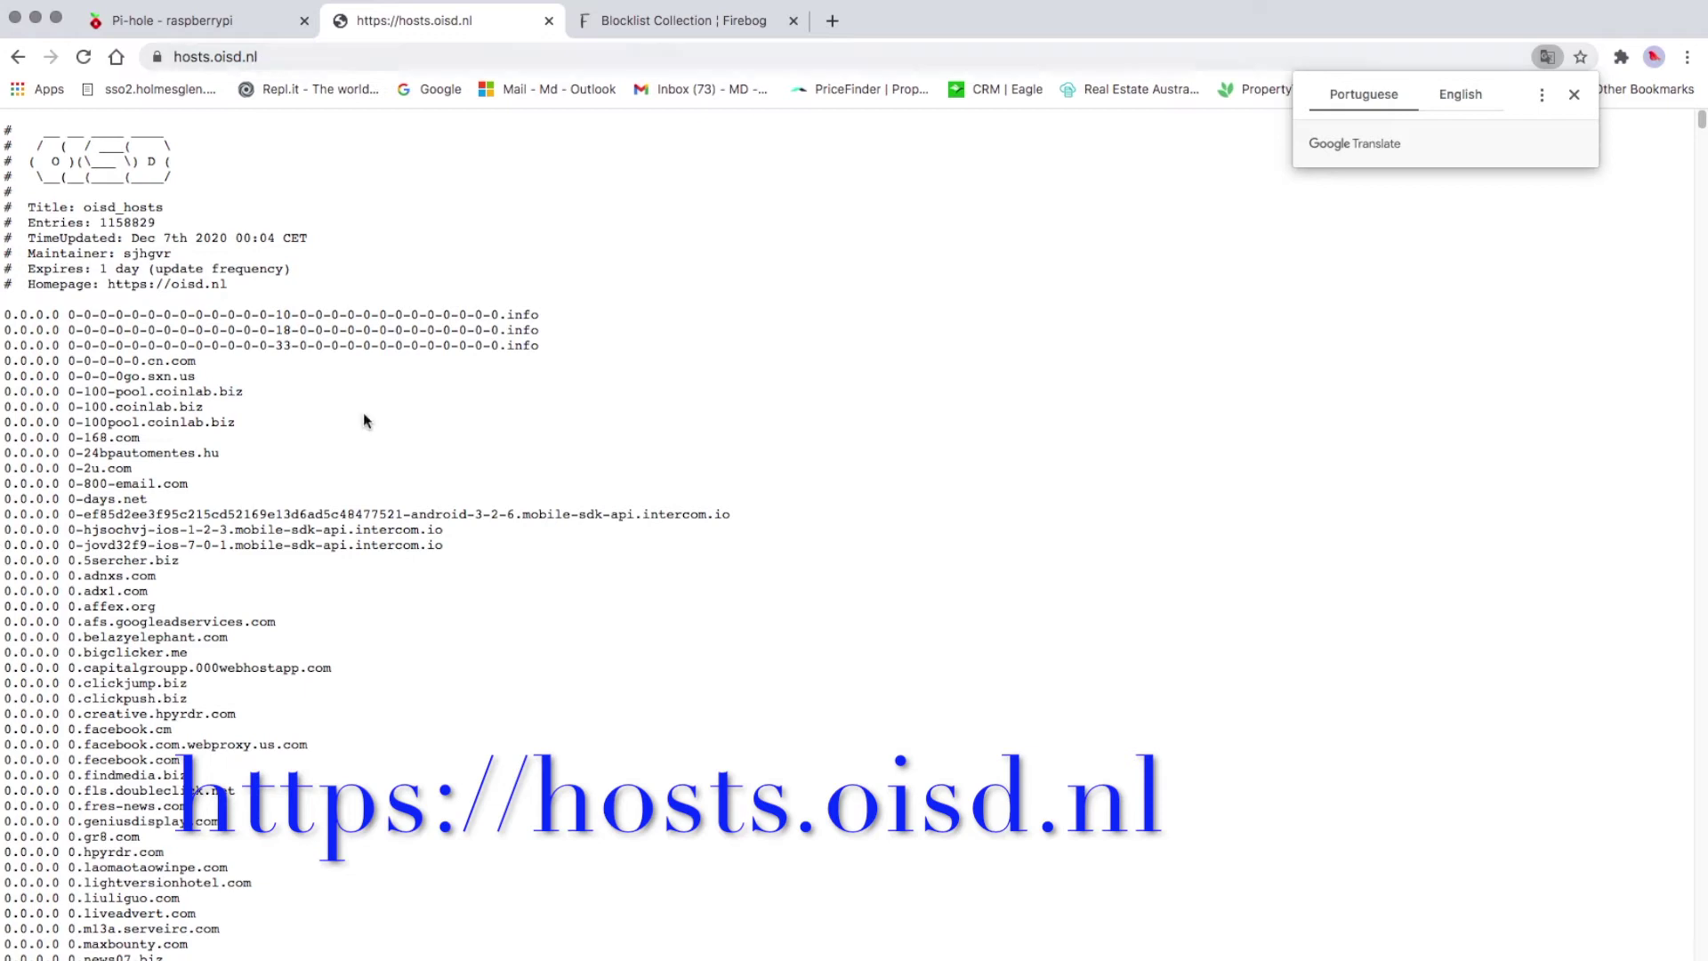
pyautogui.scroll(-10, 285, 336)
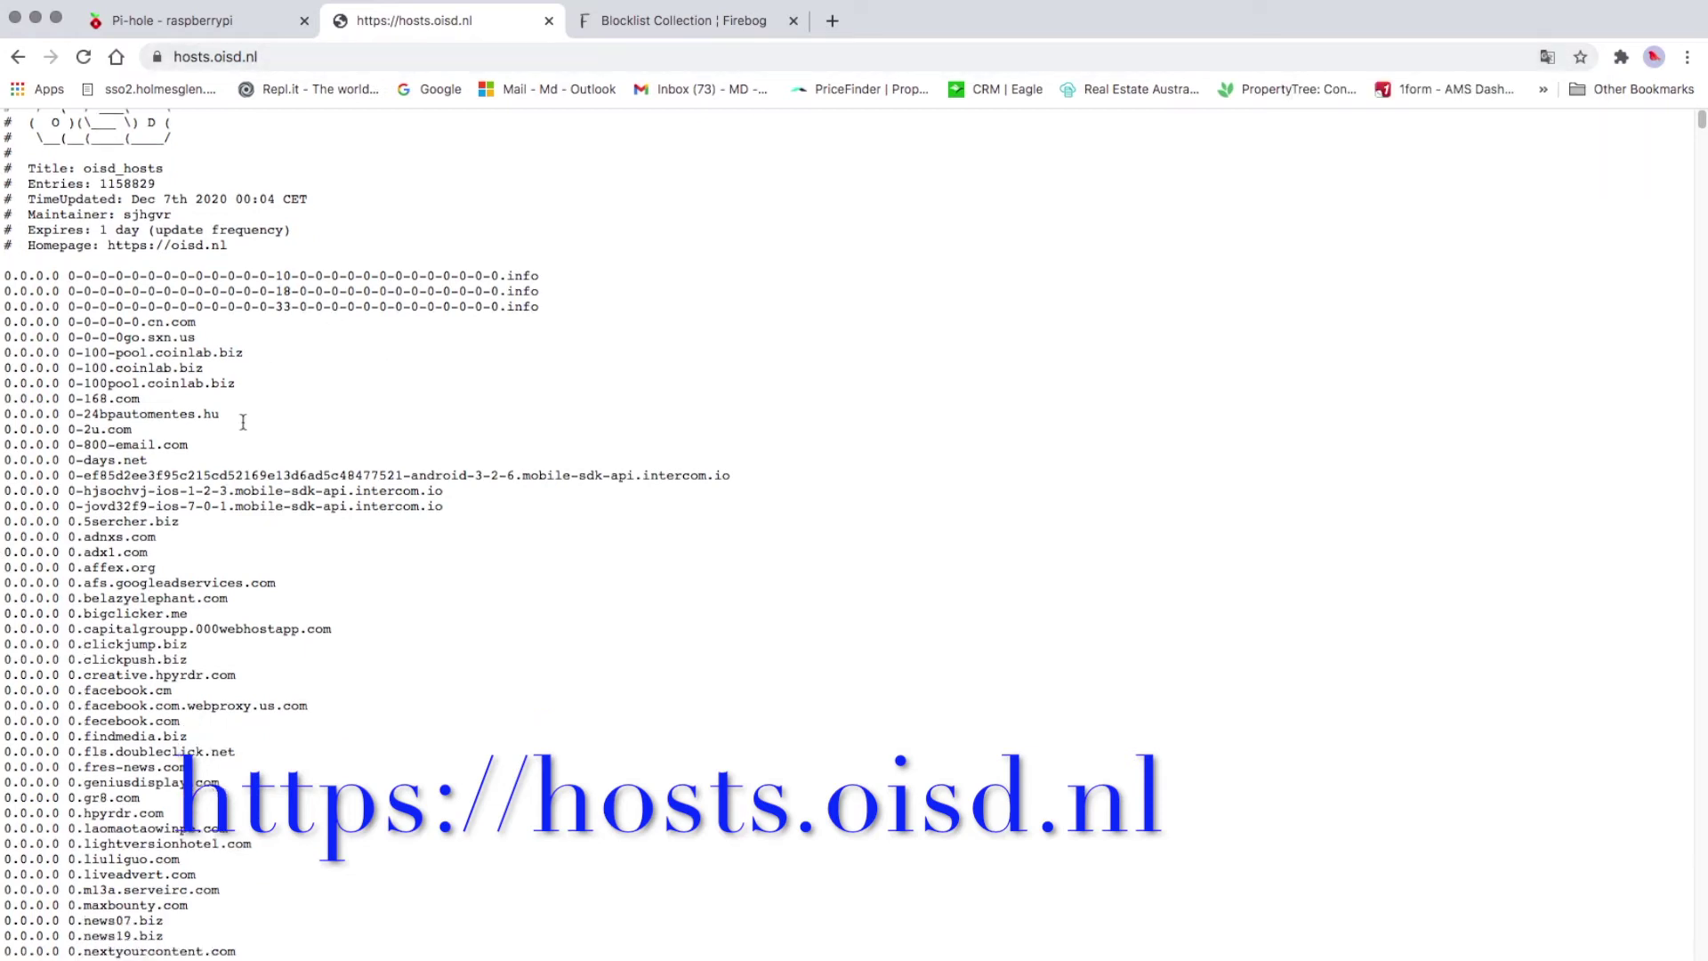
pyautogui.scroll(-20, 243, 422)
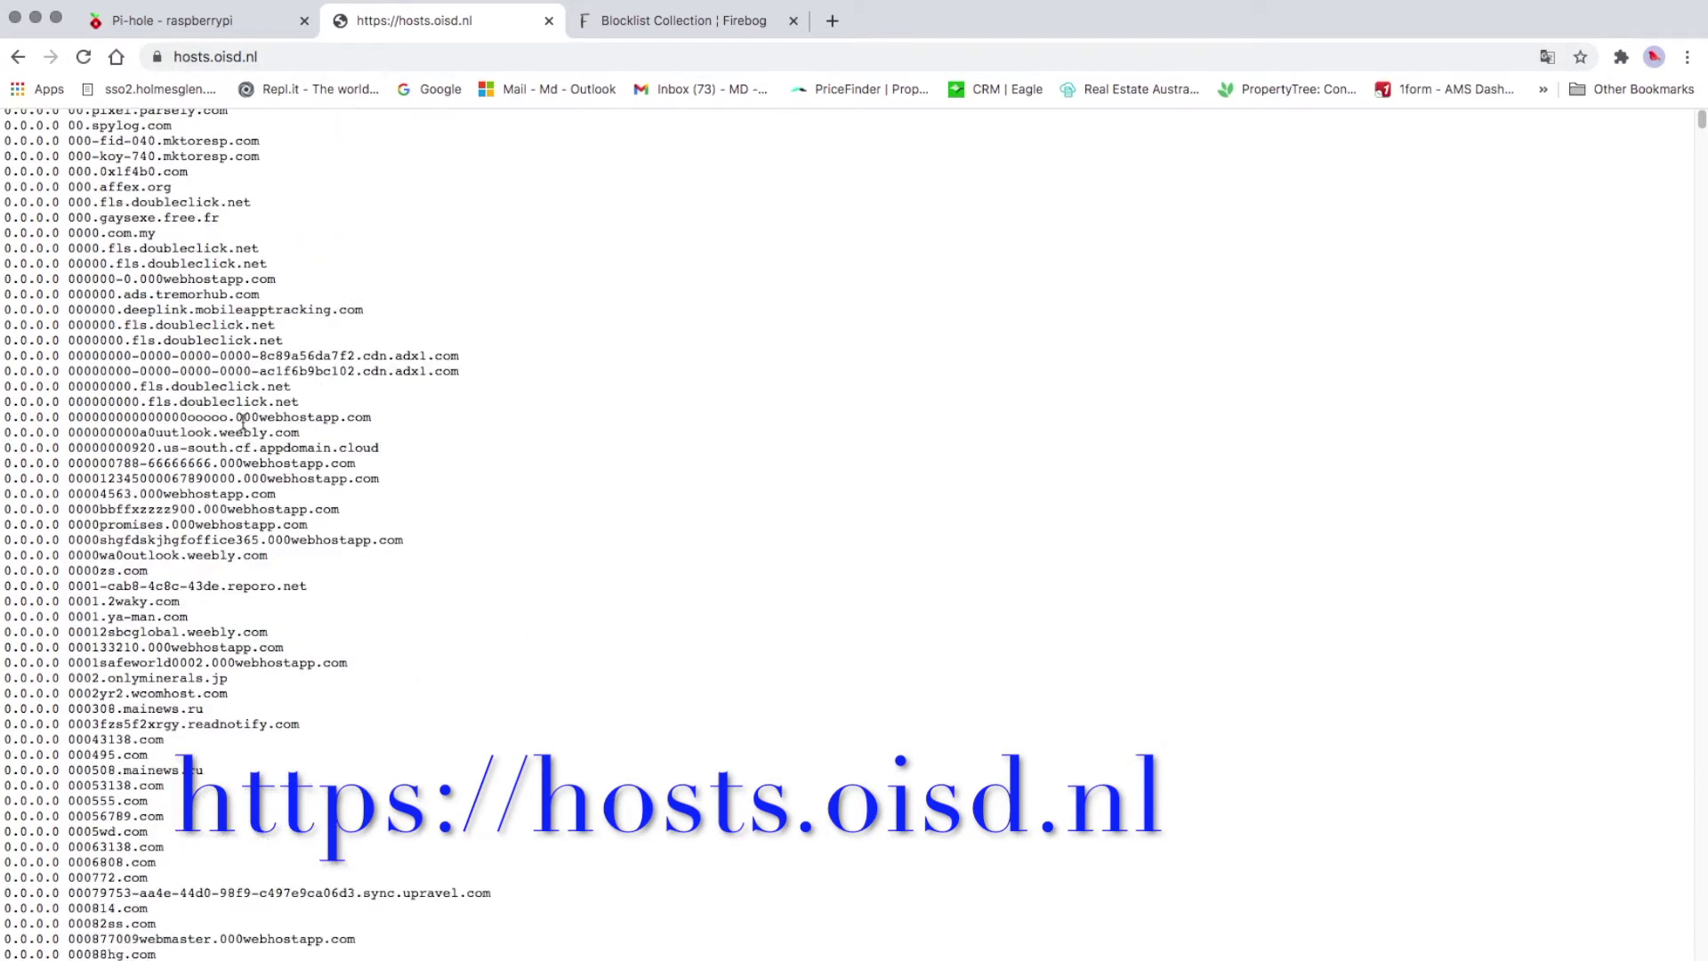
pyautogui.scroll(-20, 240, 438)
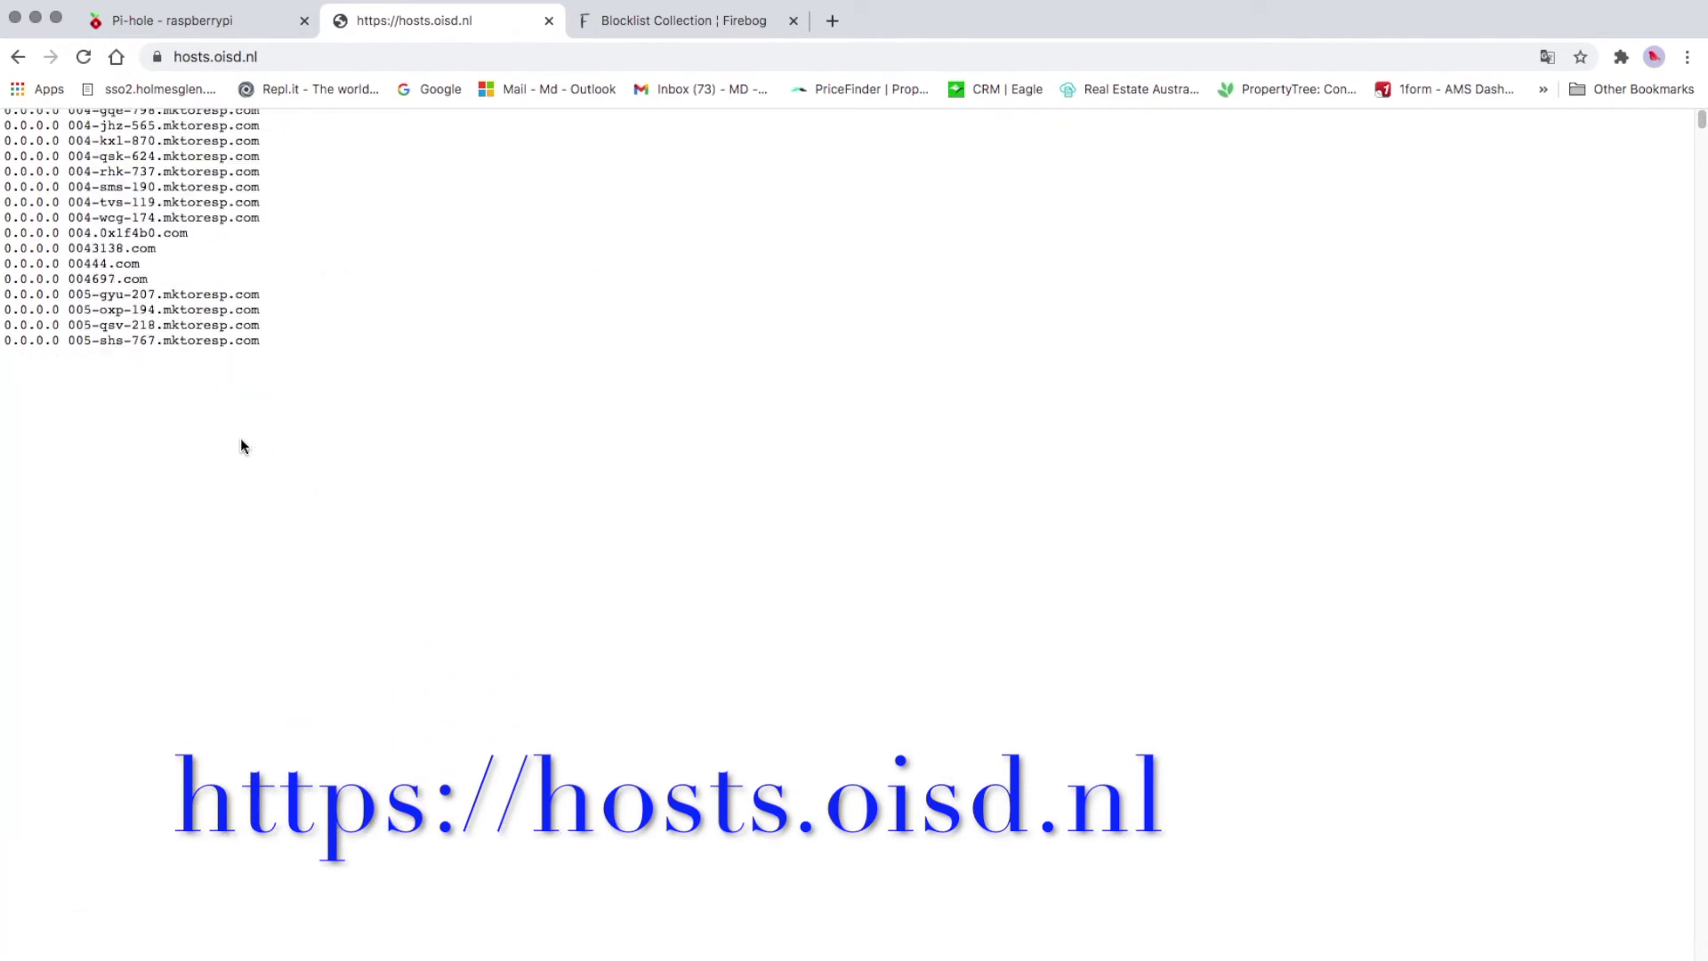
pyautogui.scroll(10, 240, 445)
pyautogui.scroll(15, 241, 445)
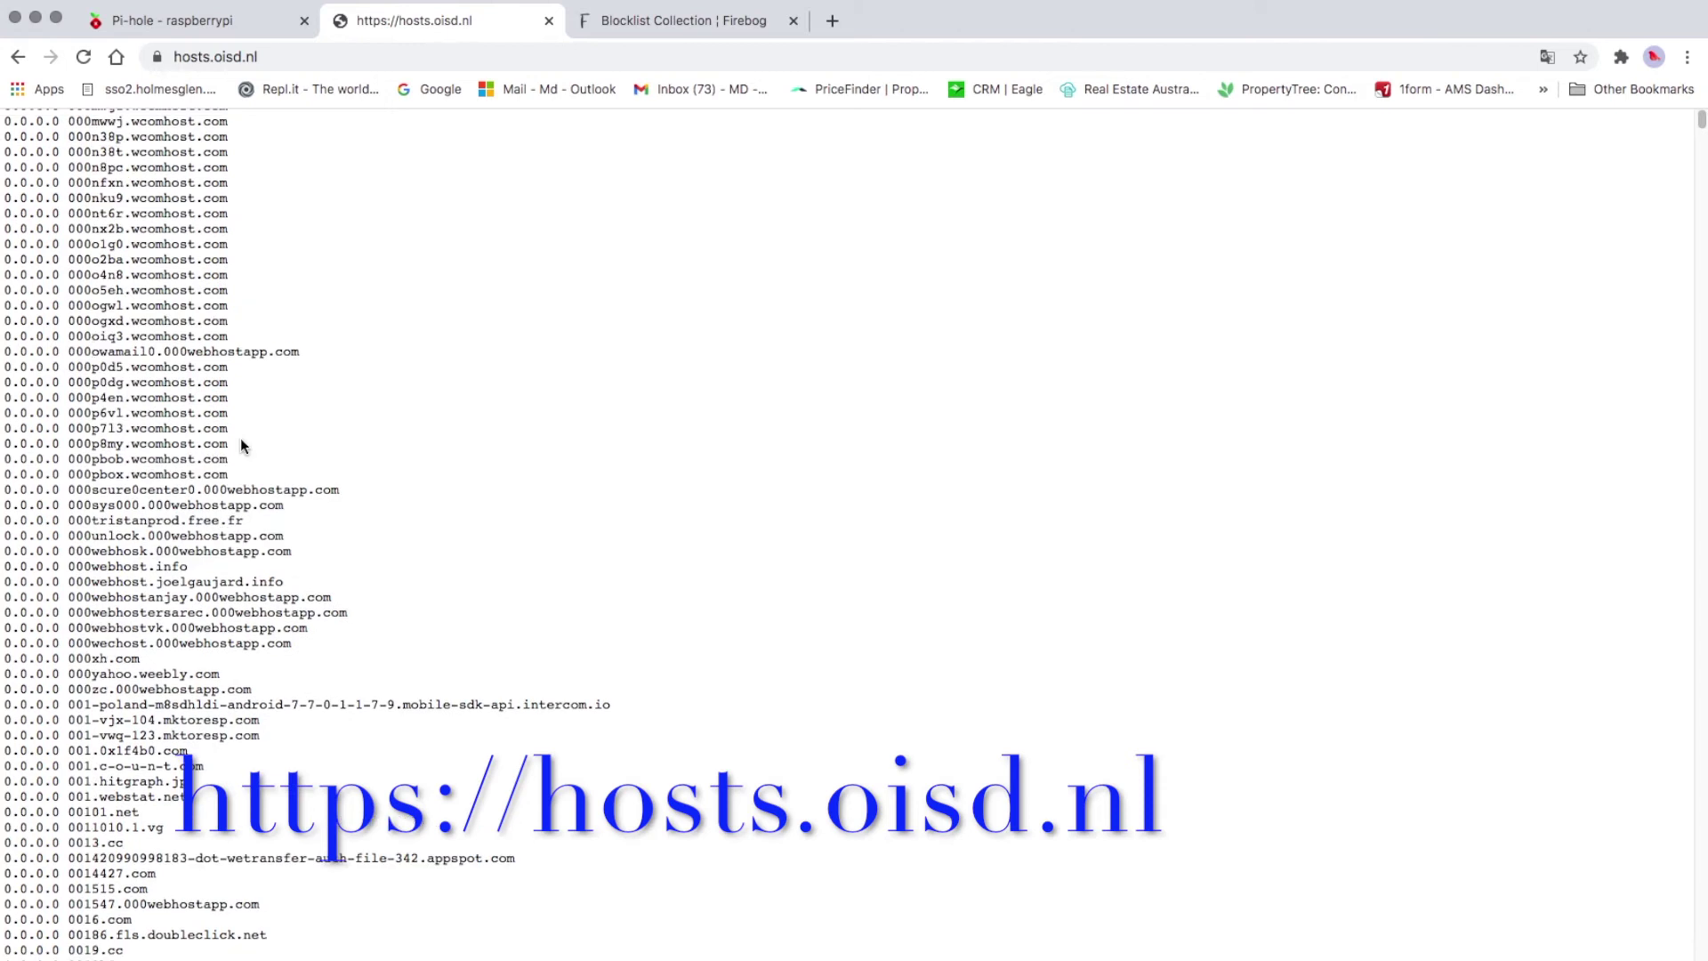
pyautogui.scroll(15, 240, 438)
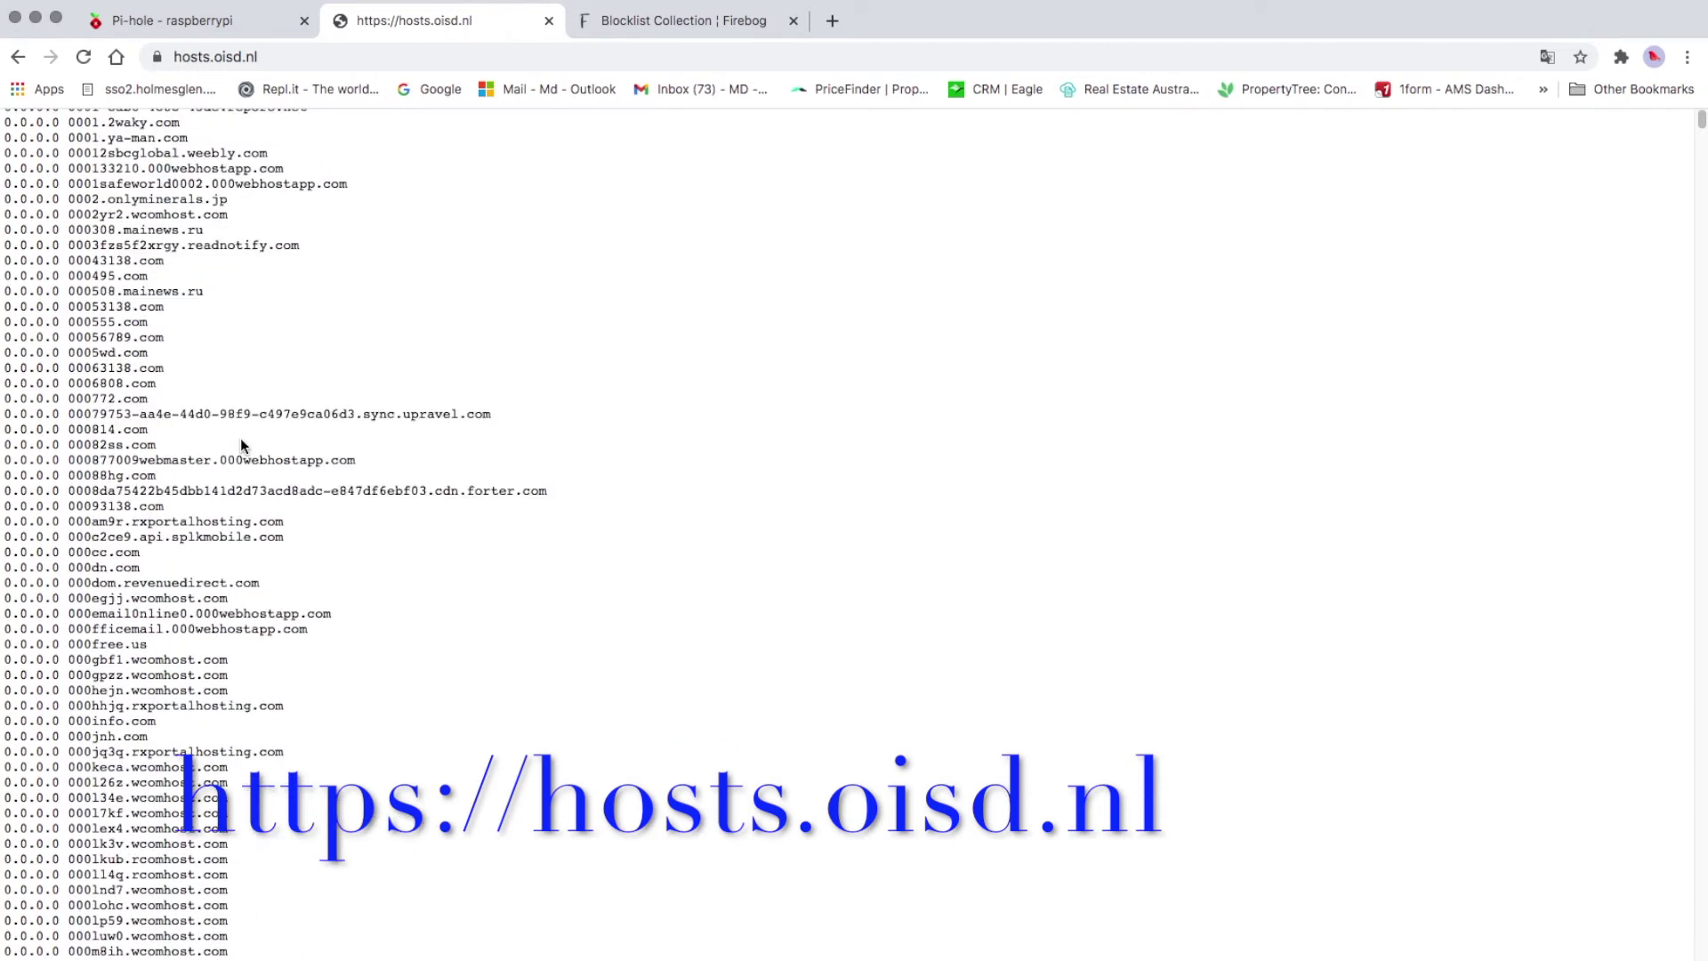
pyautogui.scroll(5, 240, 440)
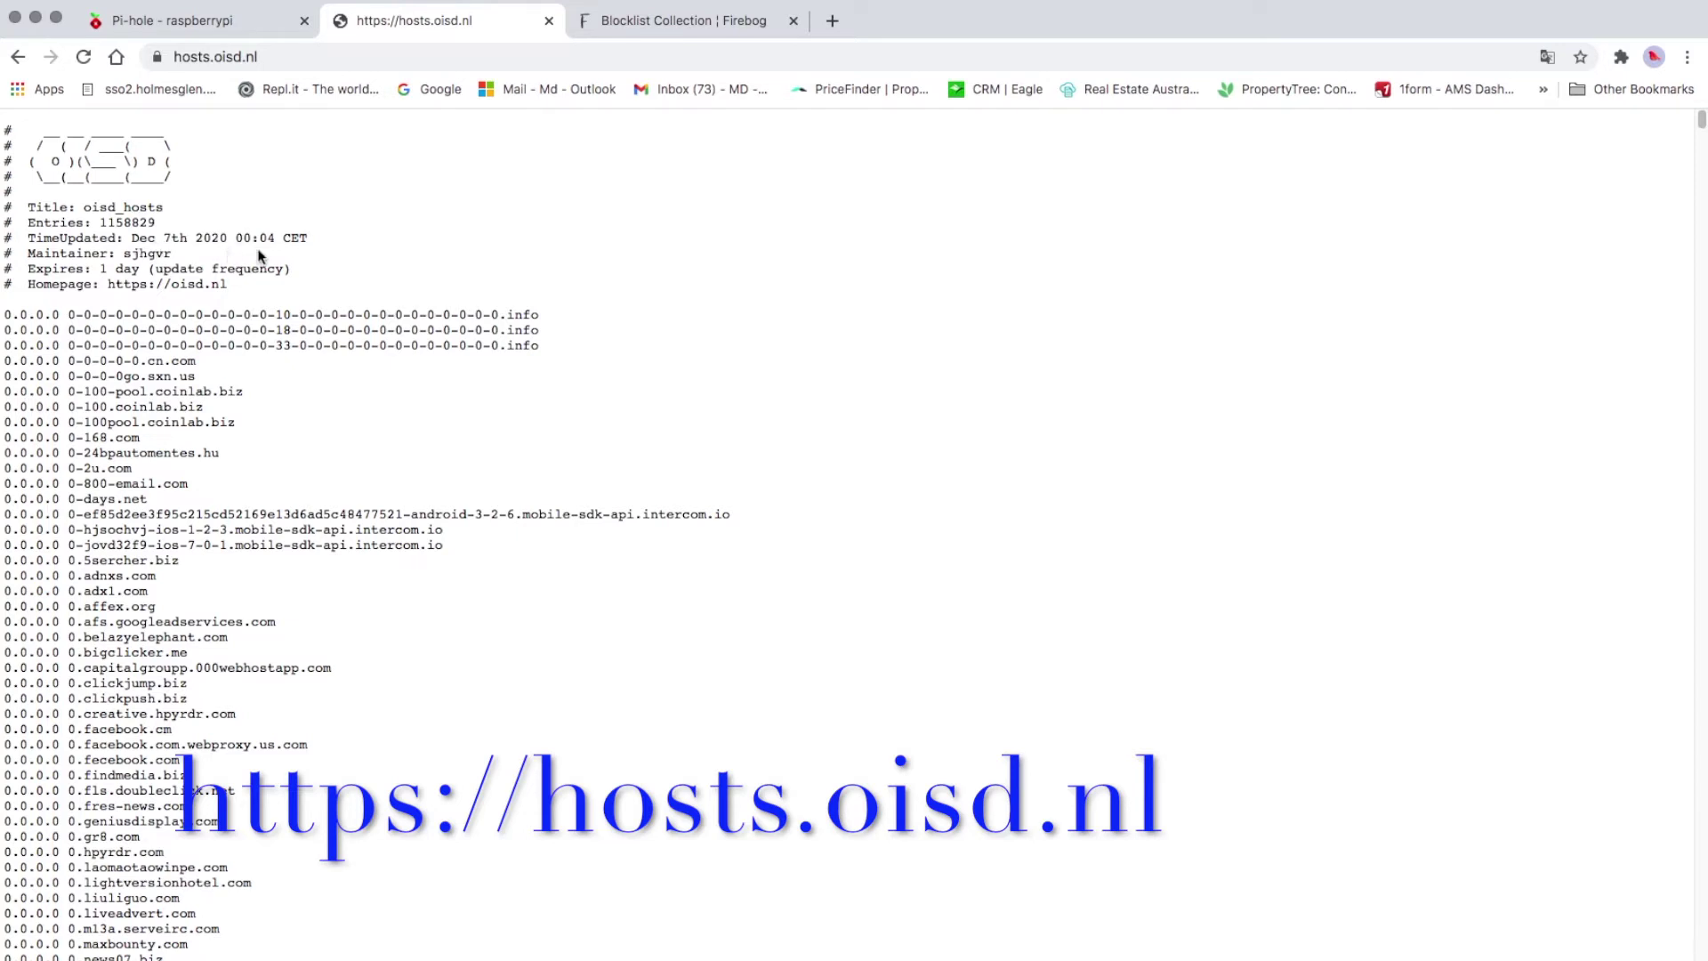
pyautogui.moveTo(132, 453); pyautogui.dragTo(223, 453)
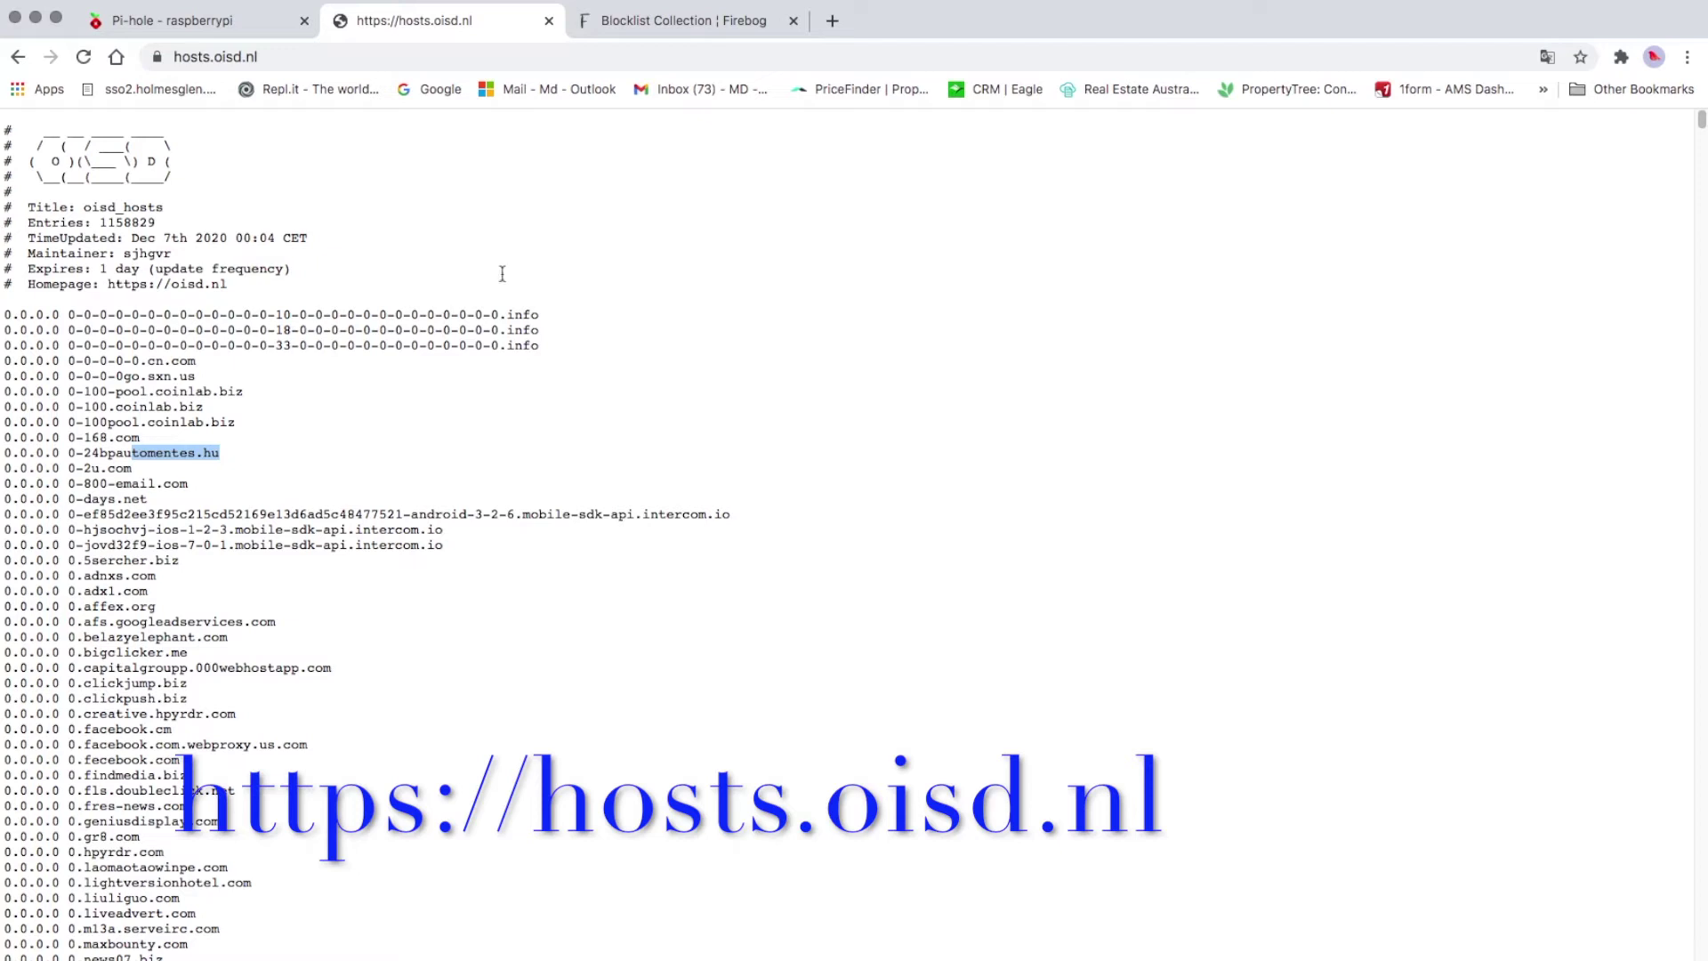
pyautogui.click(292, 57)
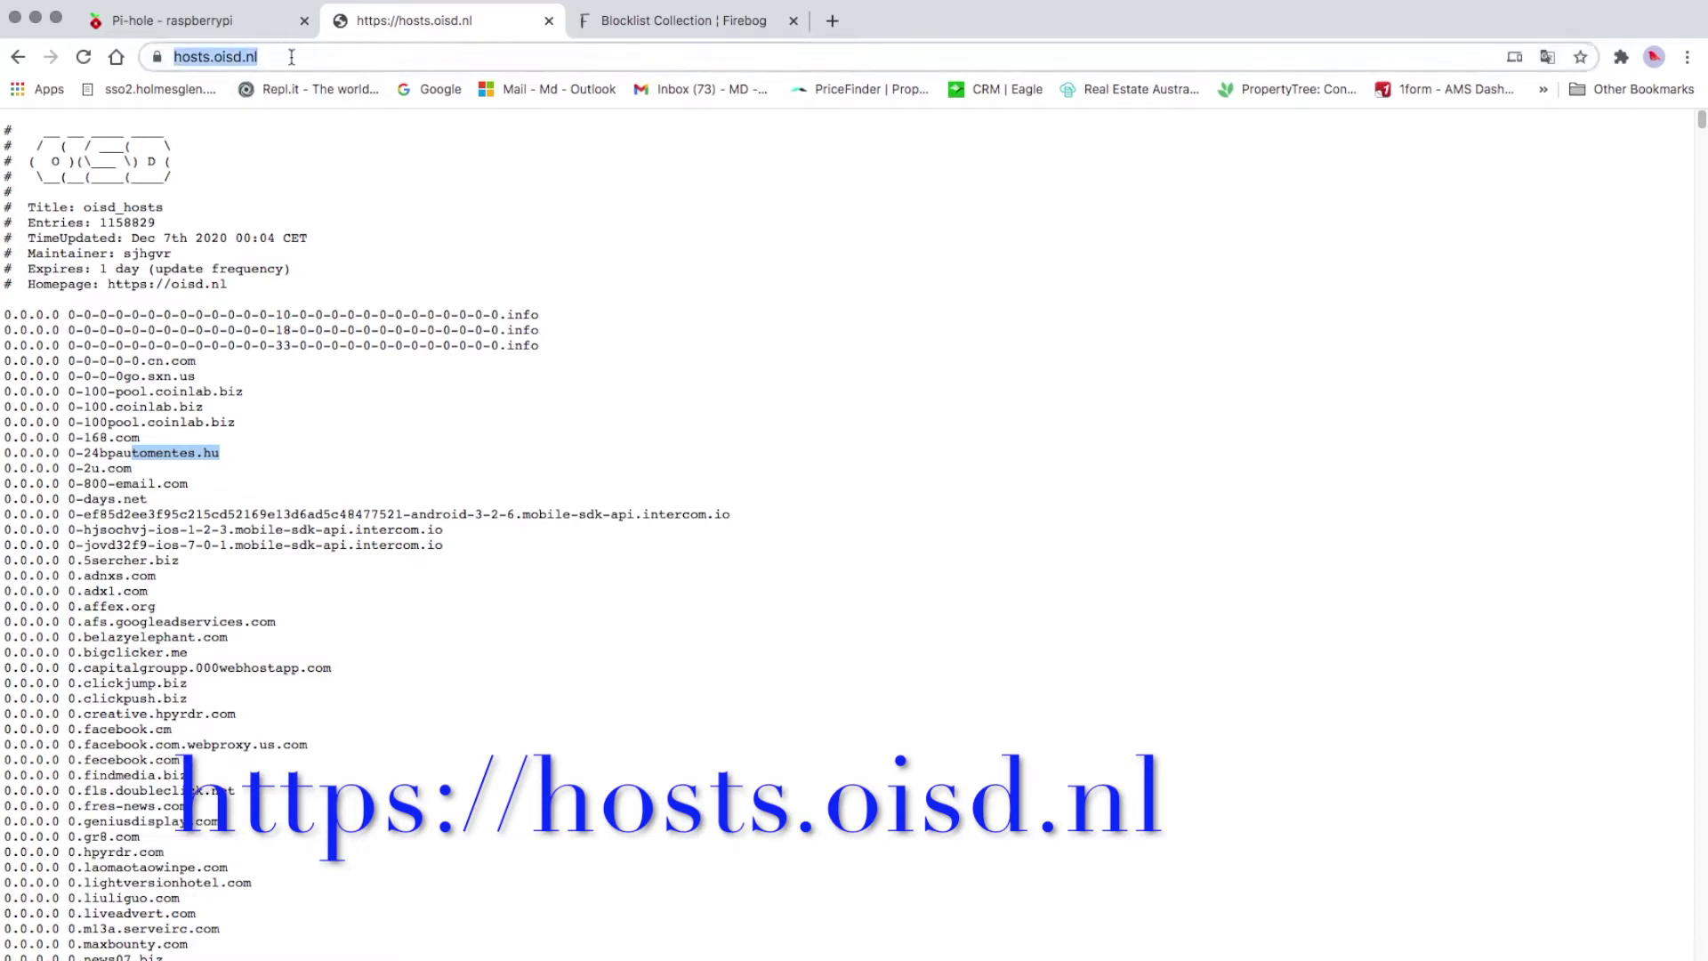
pyautogui.rightClick(214, 56)
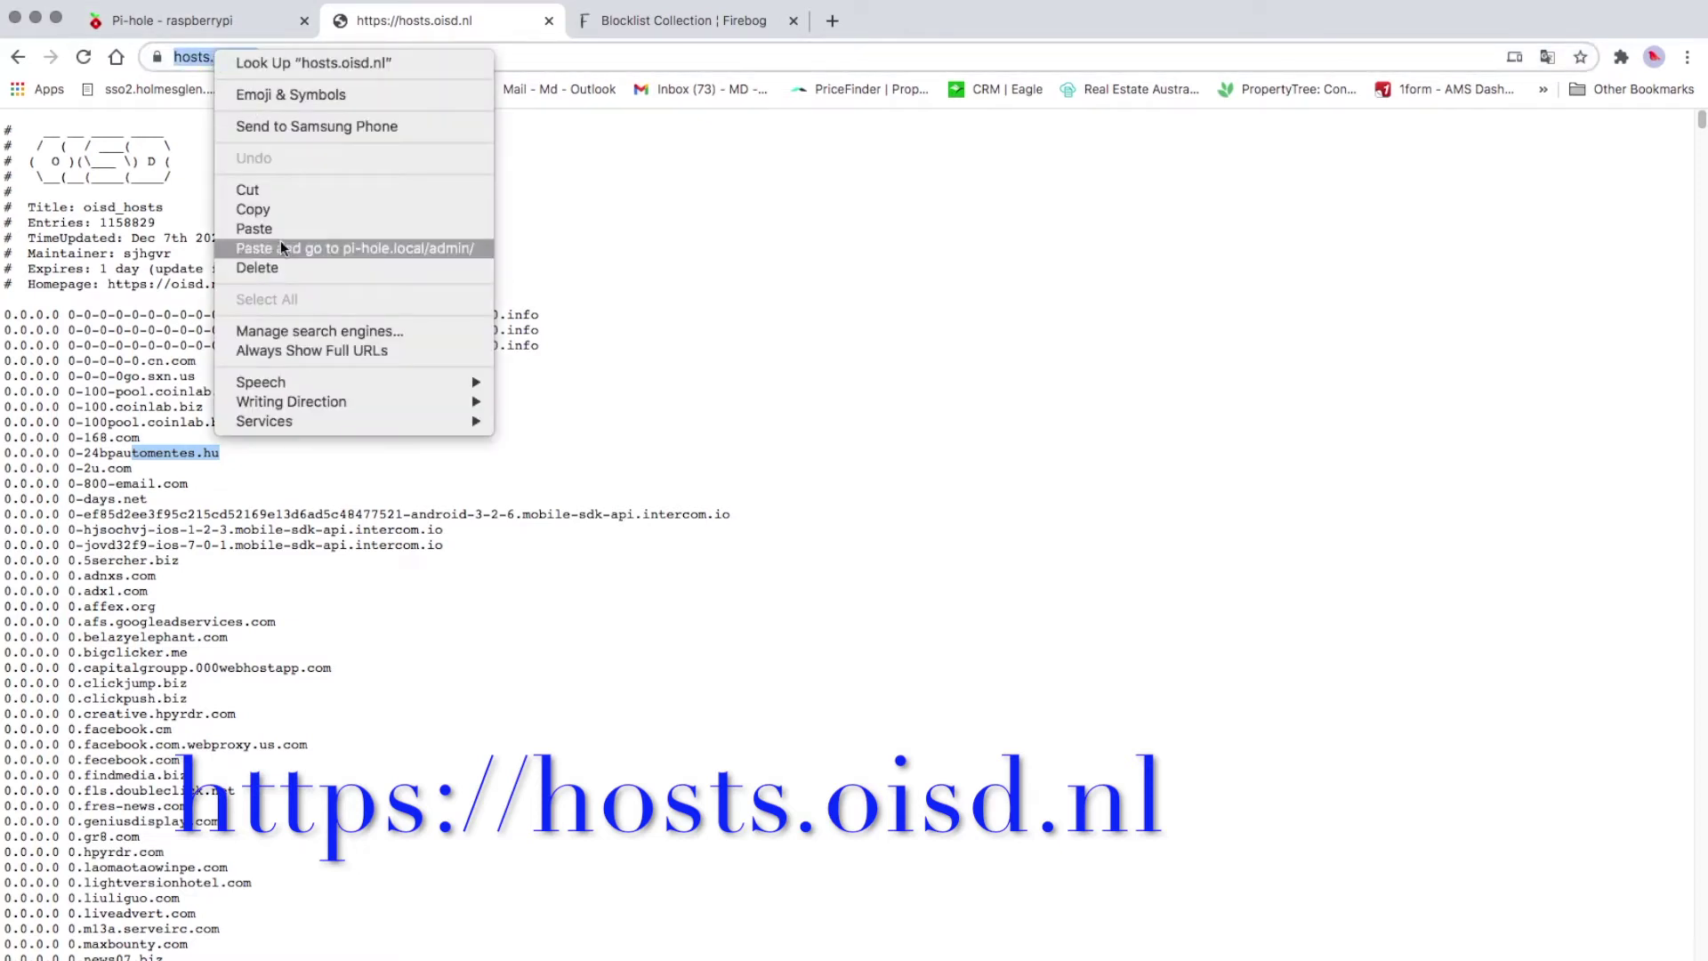
pyautogui.click(296, 212)
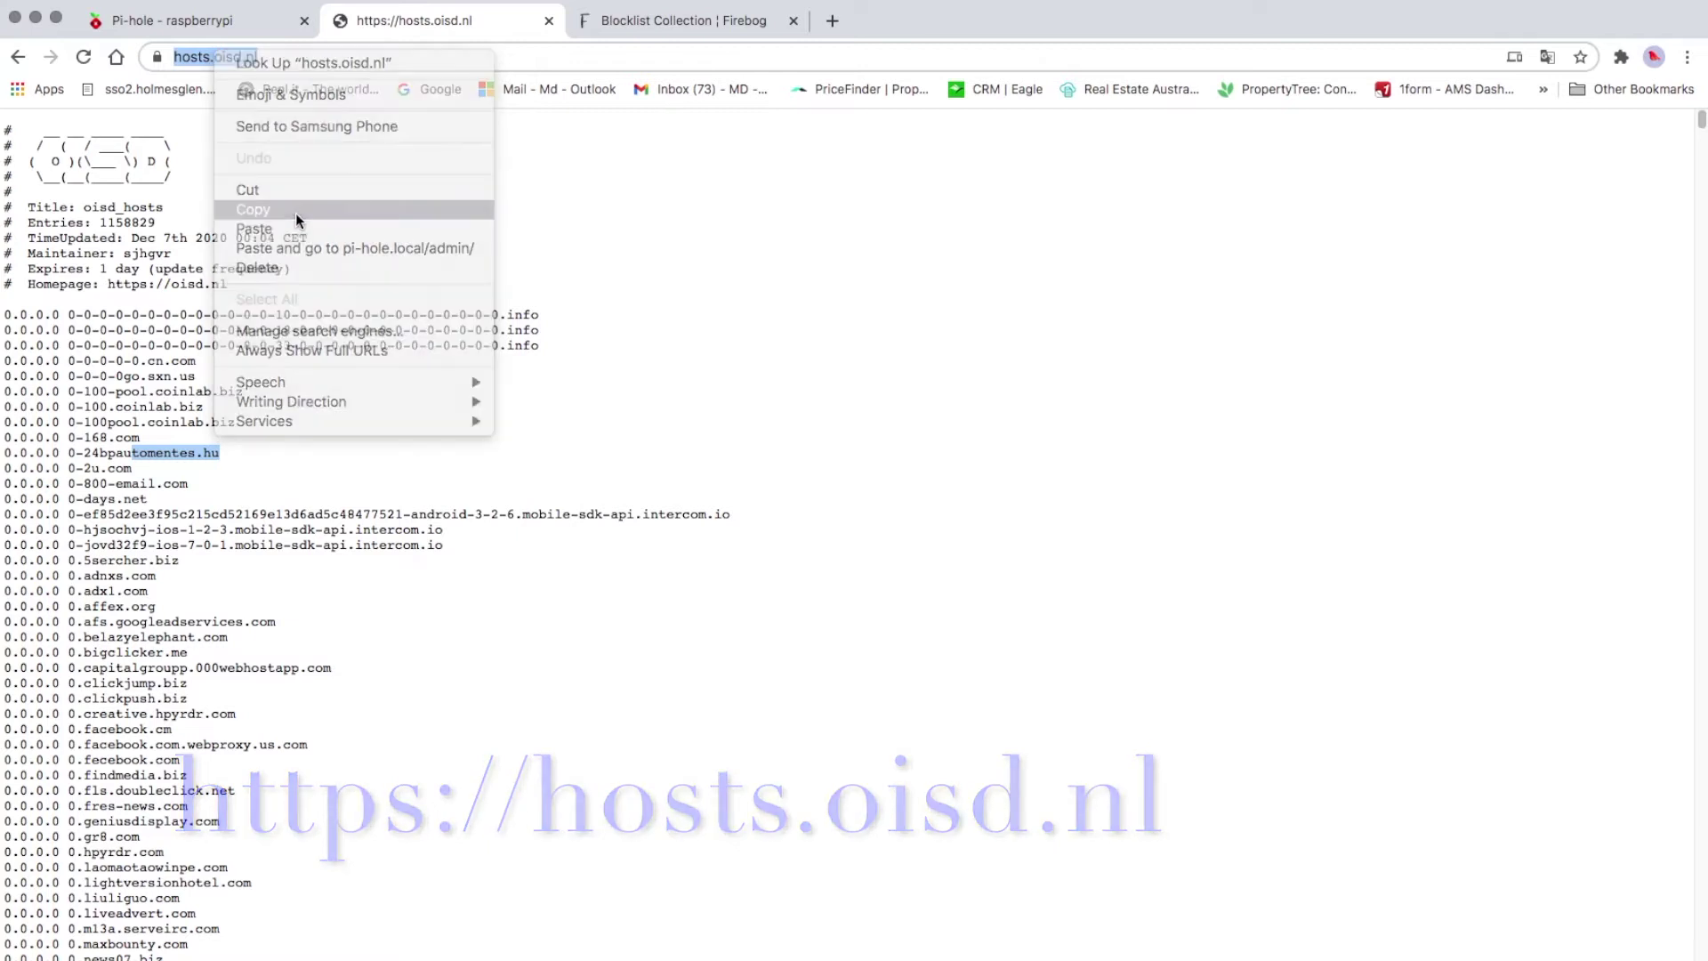
pyautogui.click(183, 19)
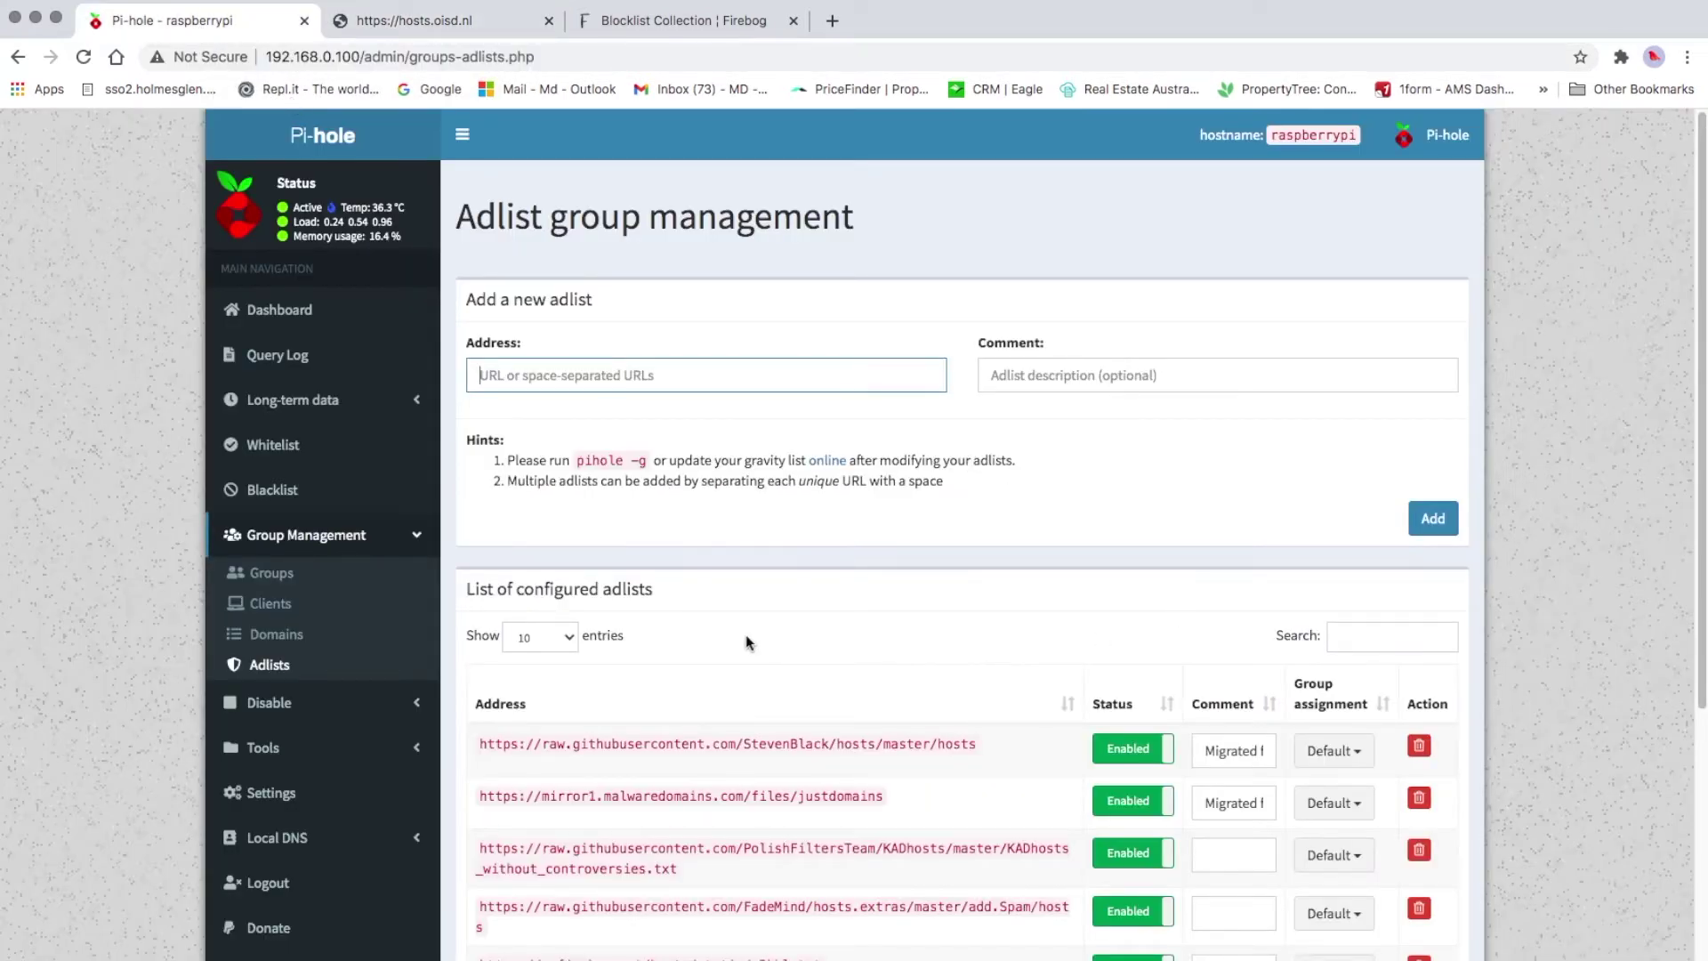
pyautogui.rightClick(533, 377)
pyautogui.click(604, 509)
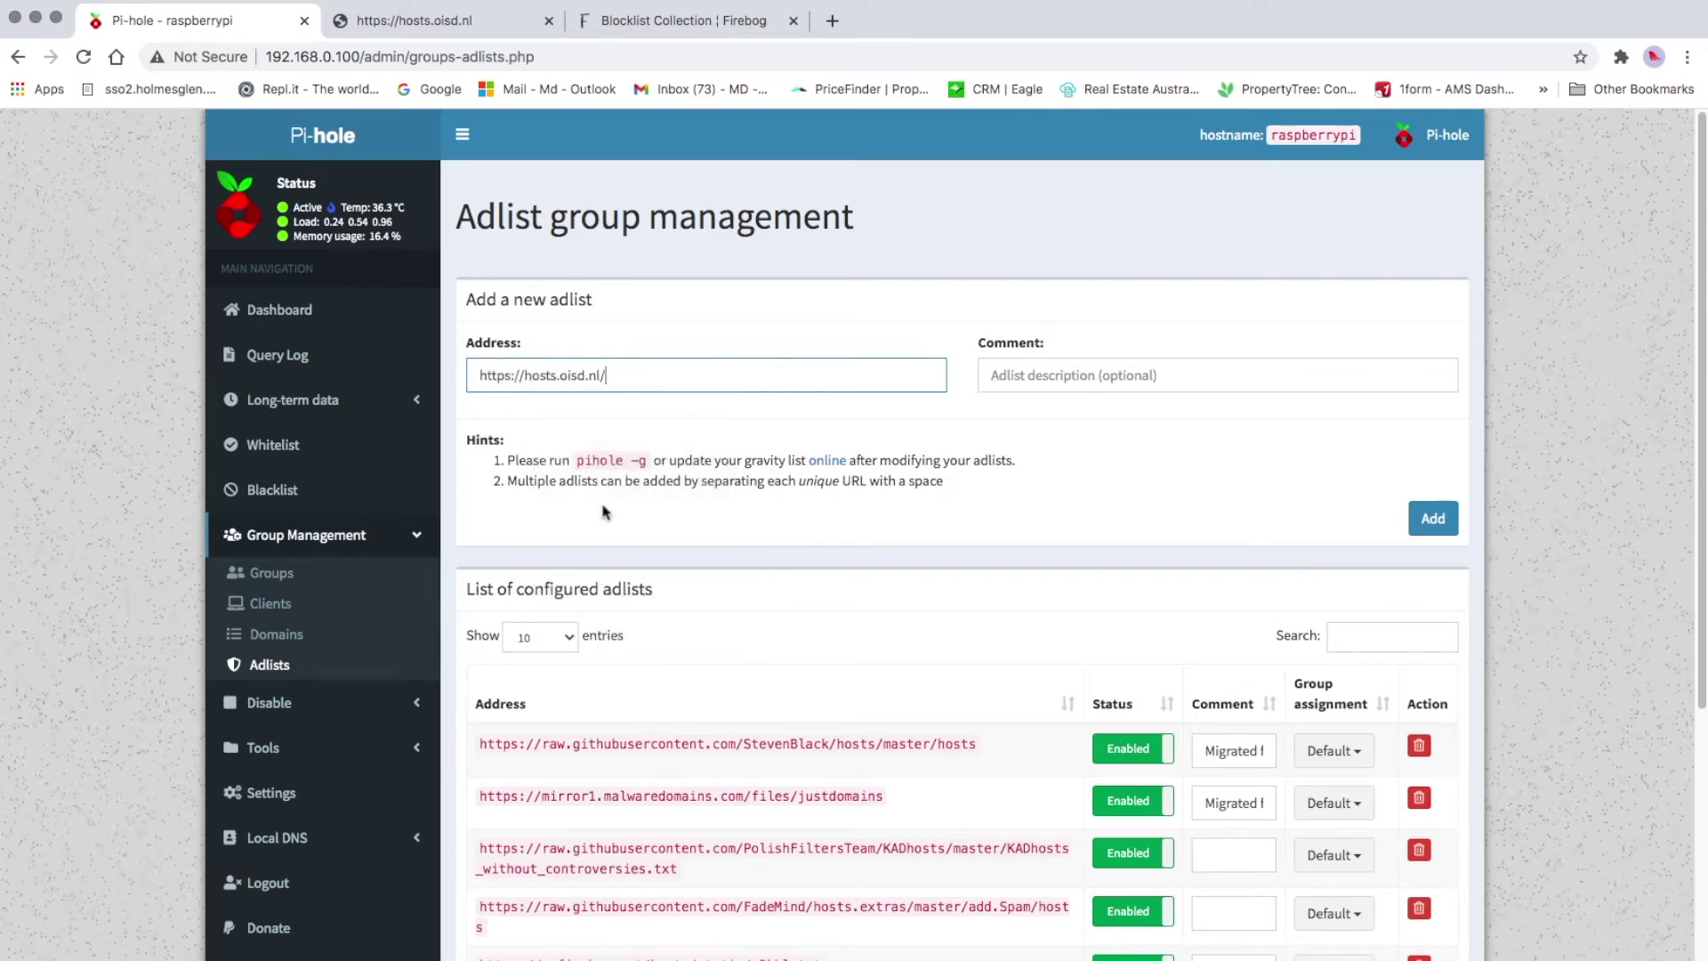
pyautogui.click(1424, 525)
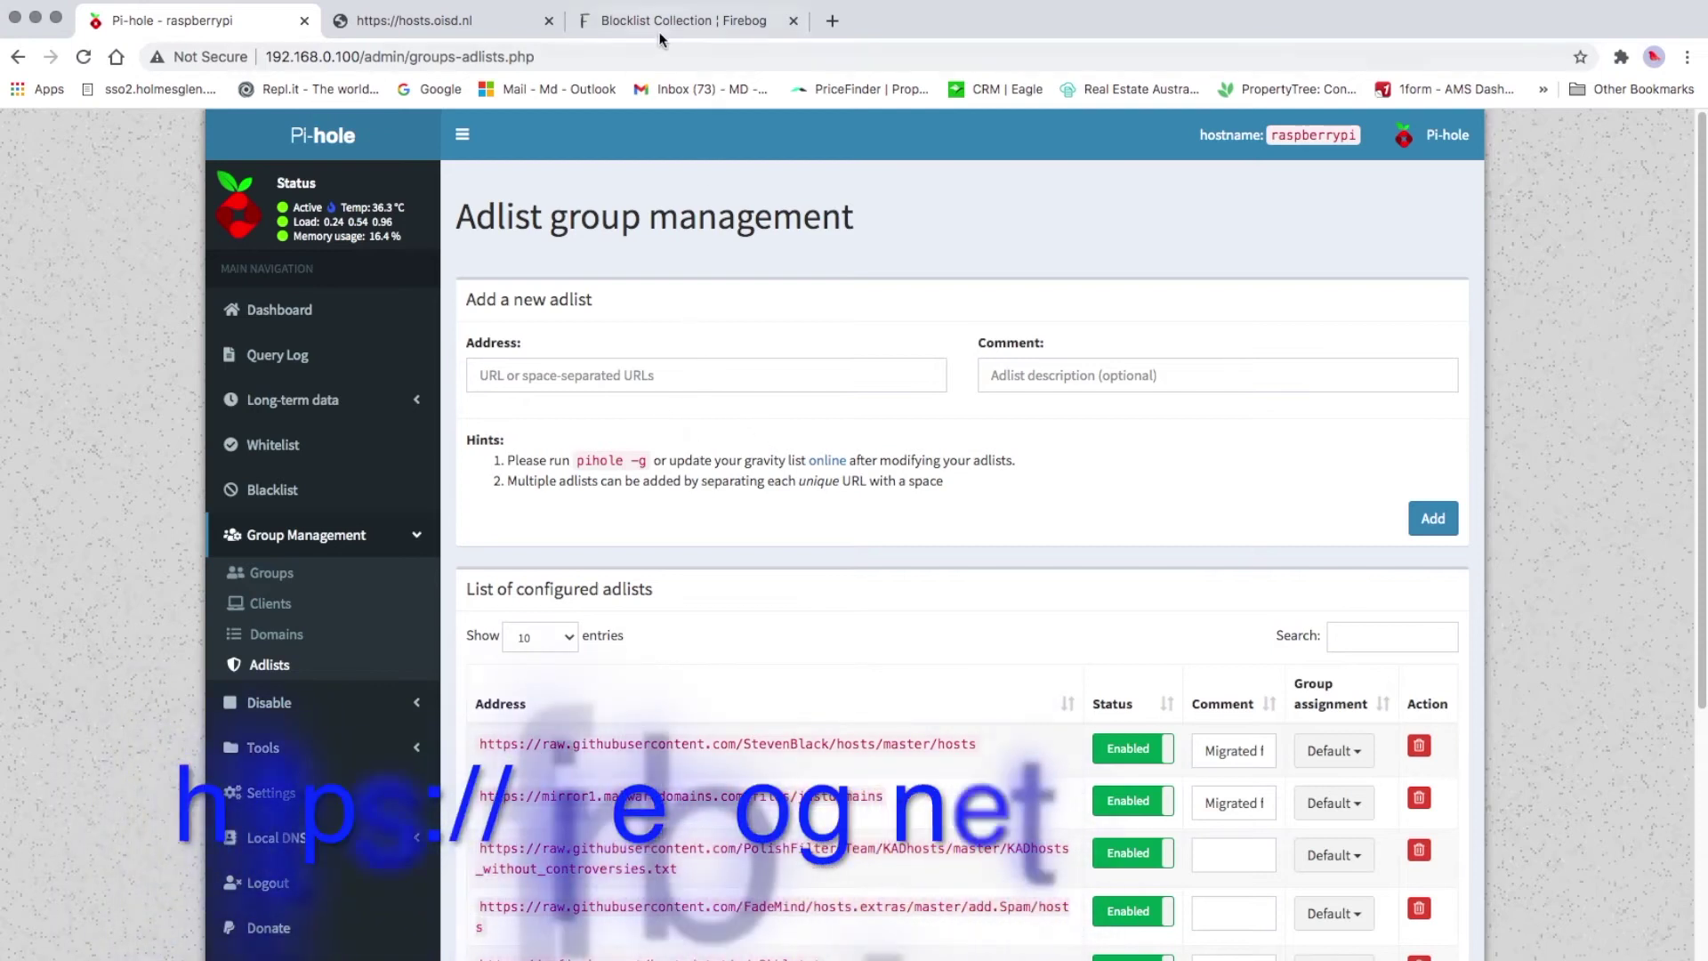
# Switch to the Firebog tab and scroll through the Suspicious, Advertising, Tracking and Malicious lists
pyautogui.click(415, 23)
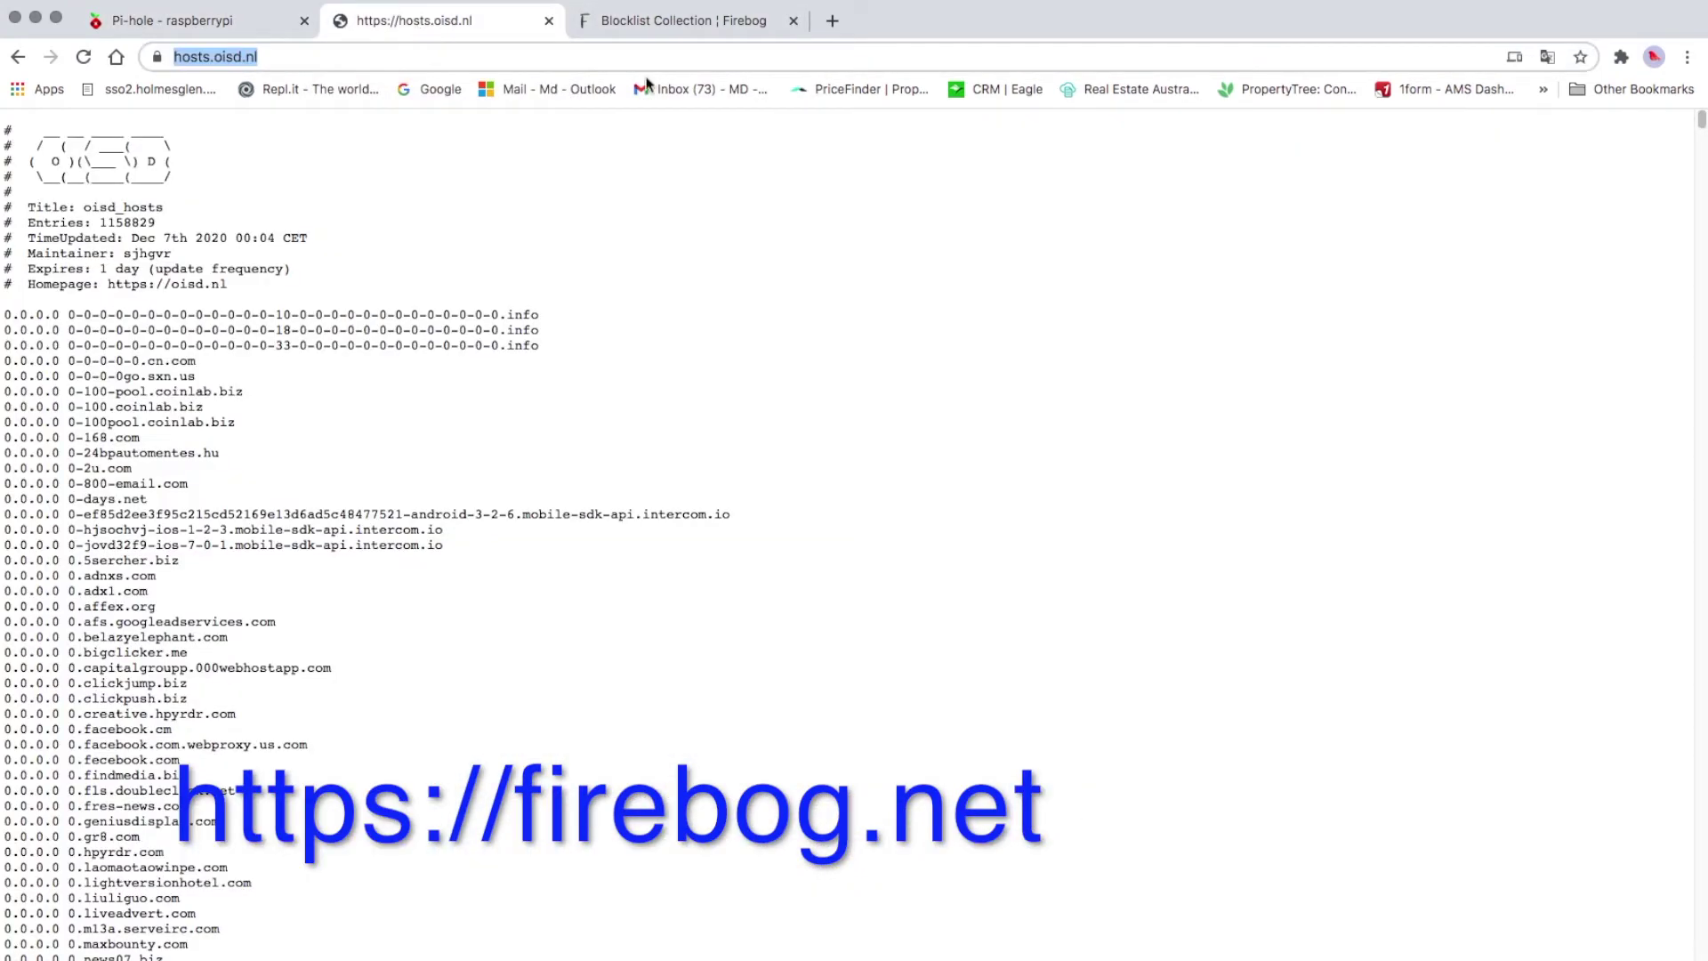
pyautogui.click(673, 27)
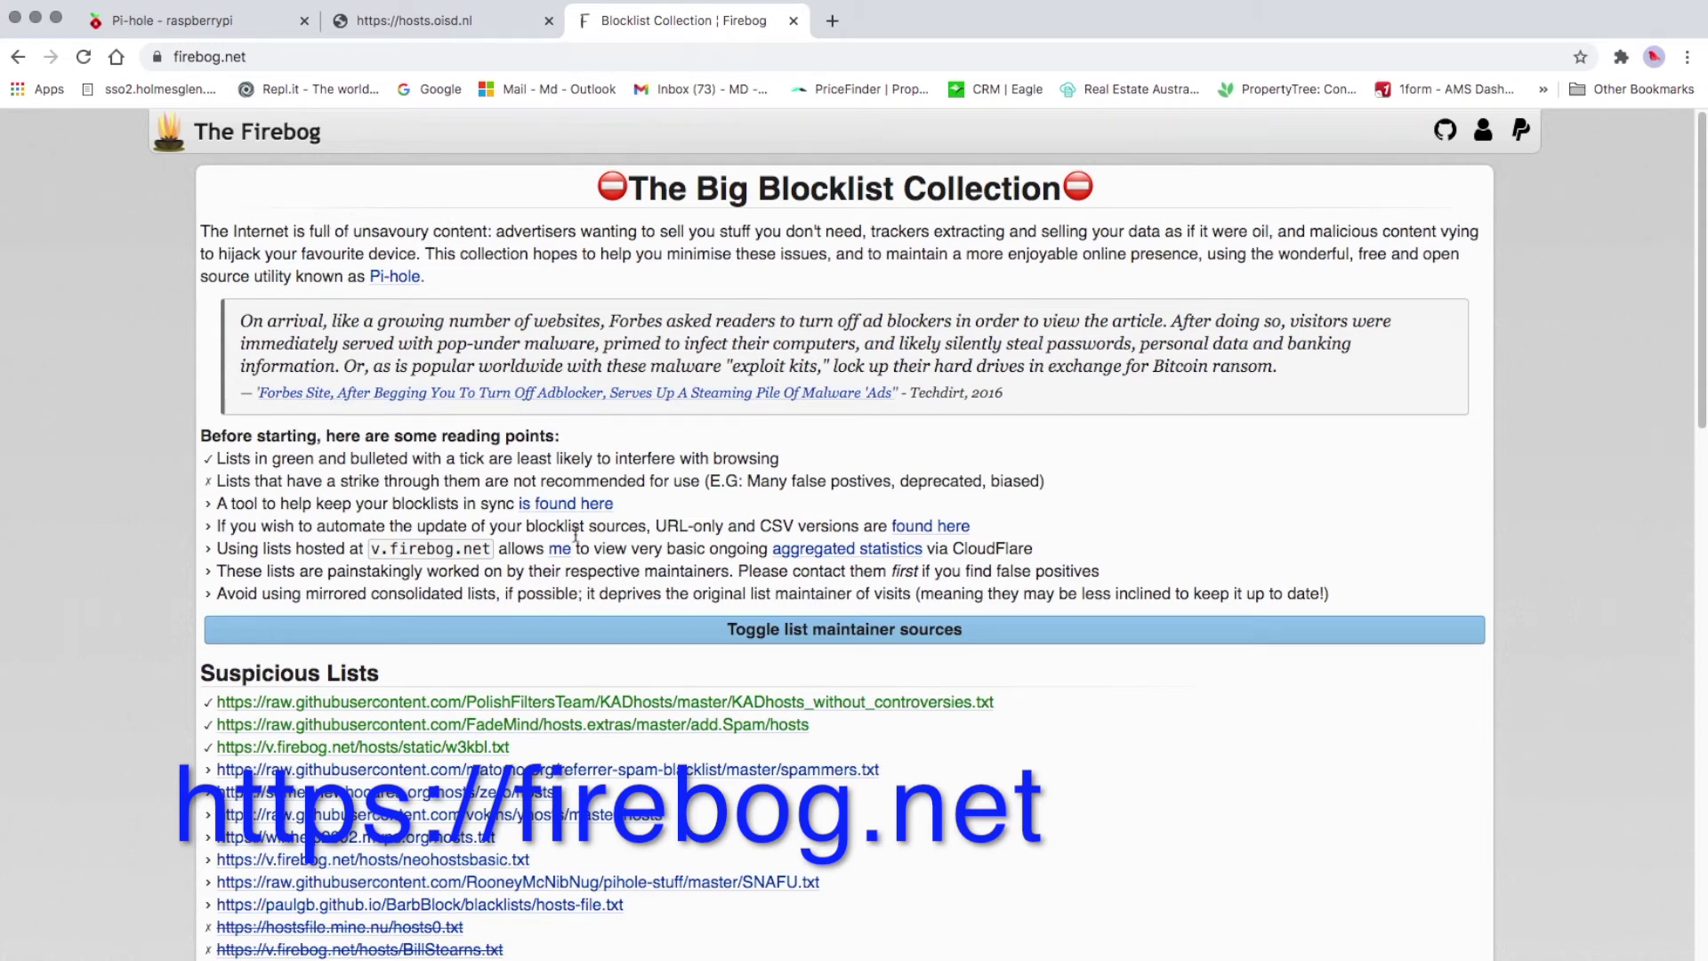
pyautogui.scroll(-3, 576, 534)
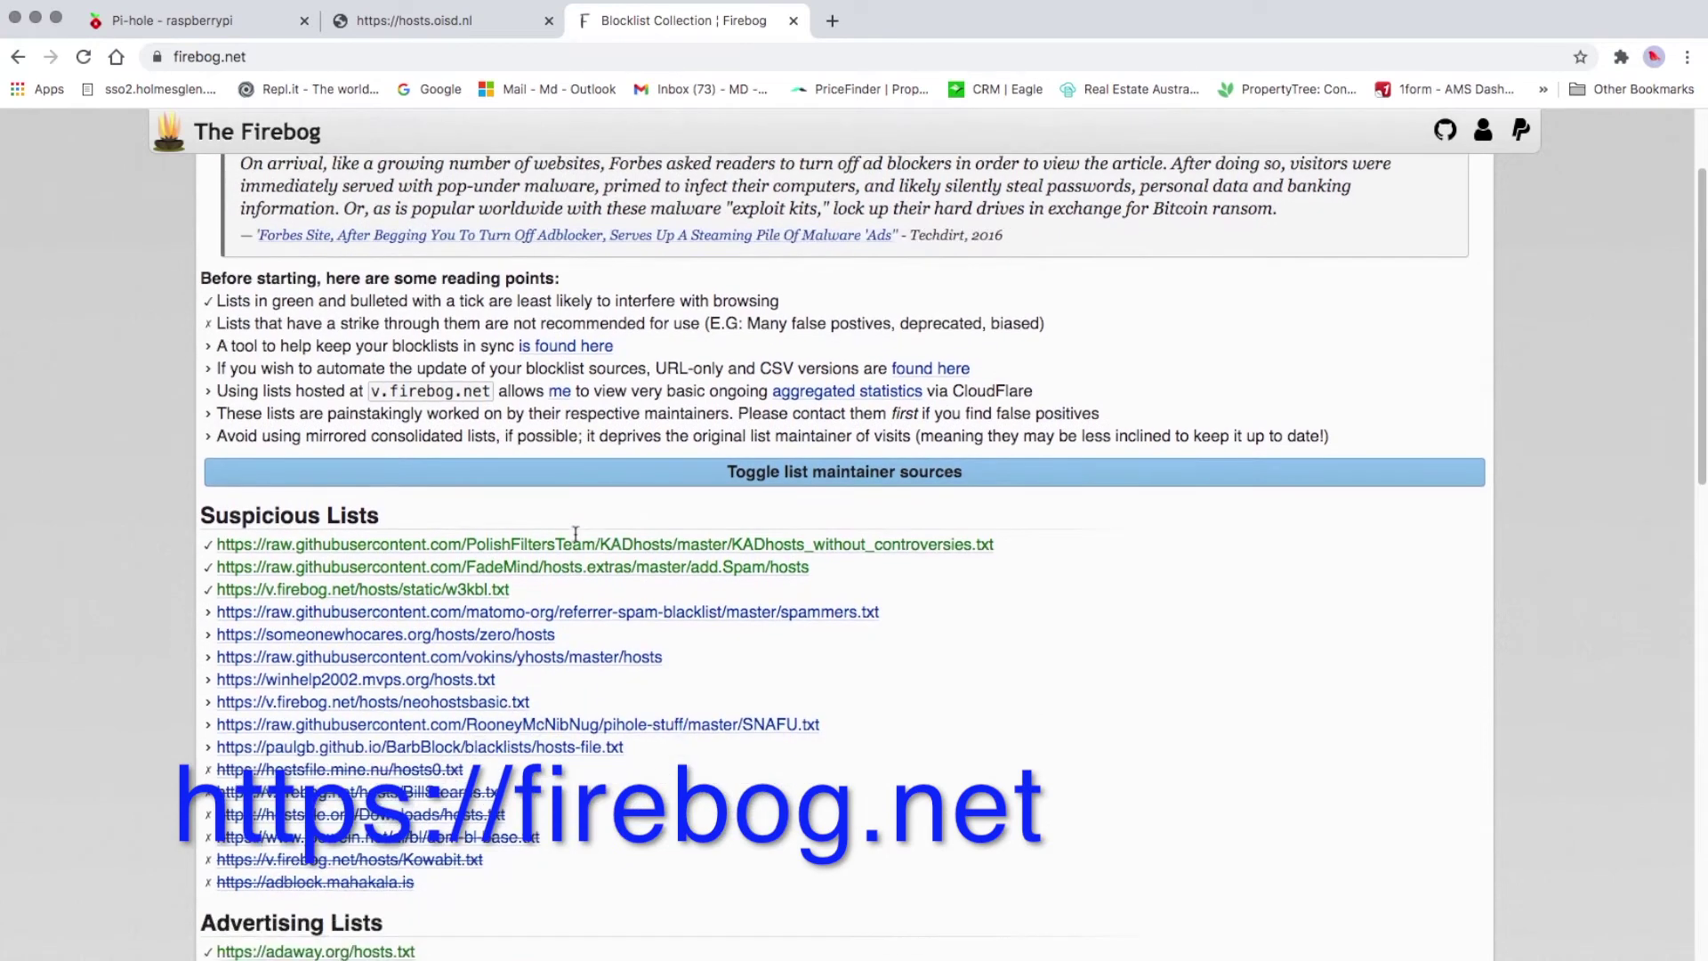
pyautogui.scroll(-3, 576, 534)
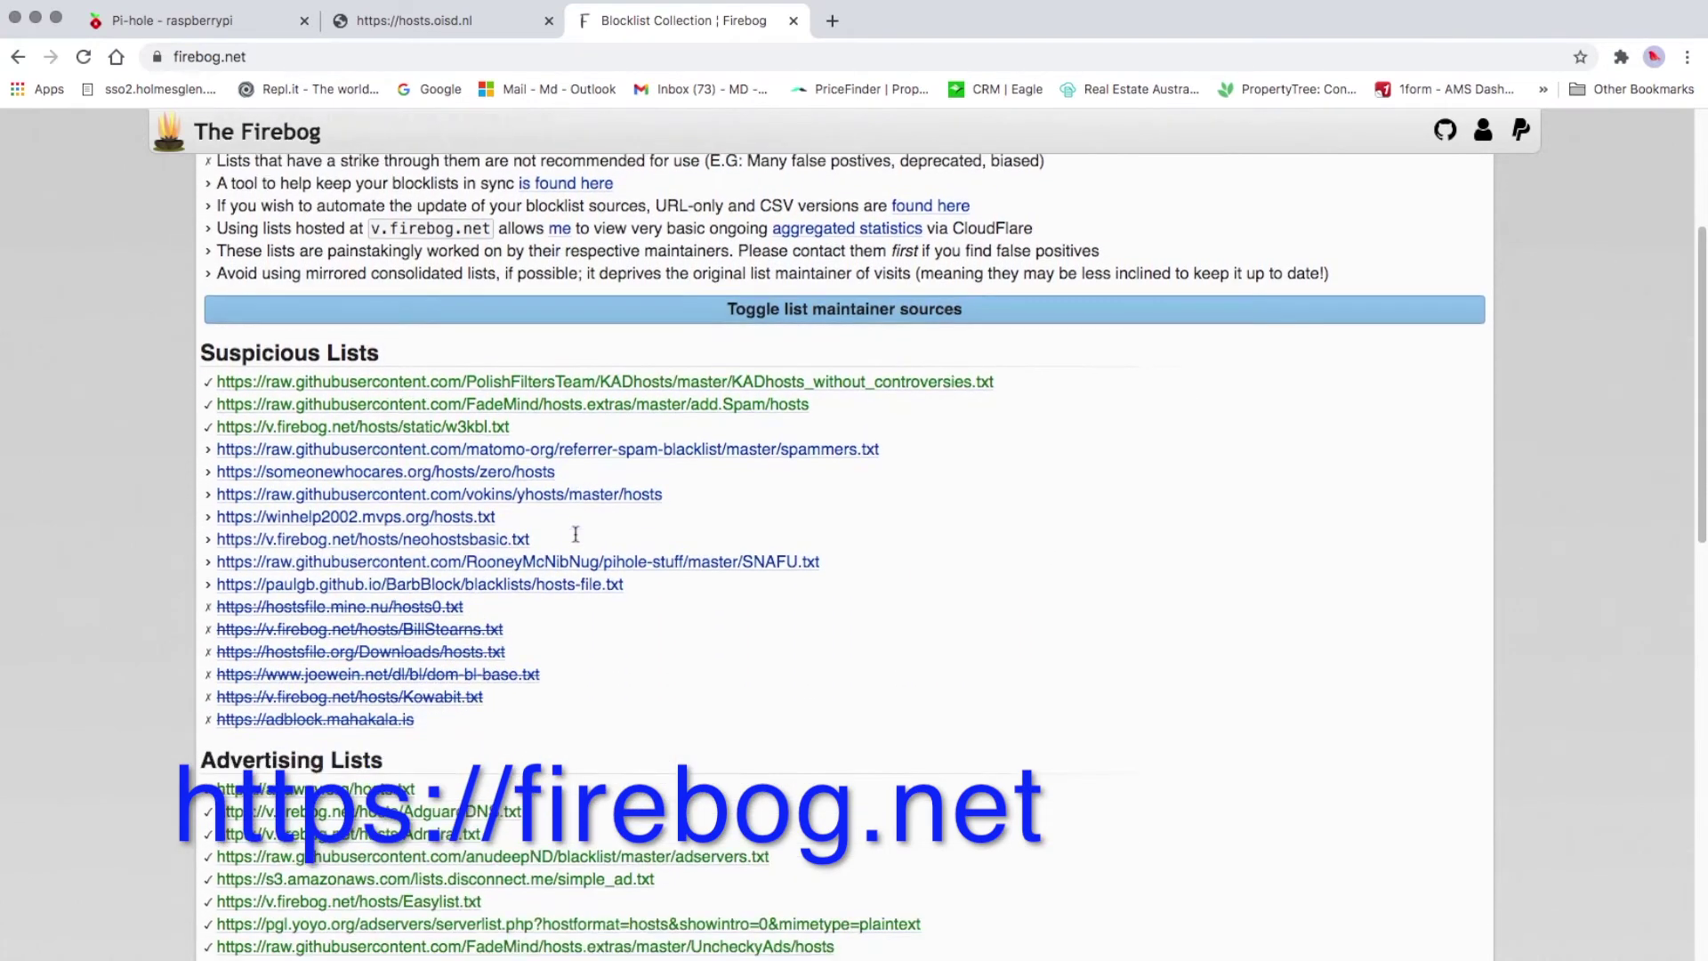
pyautogui.scroll(-1, 576, 534)
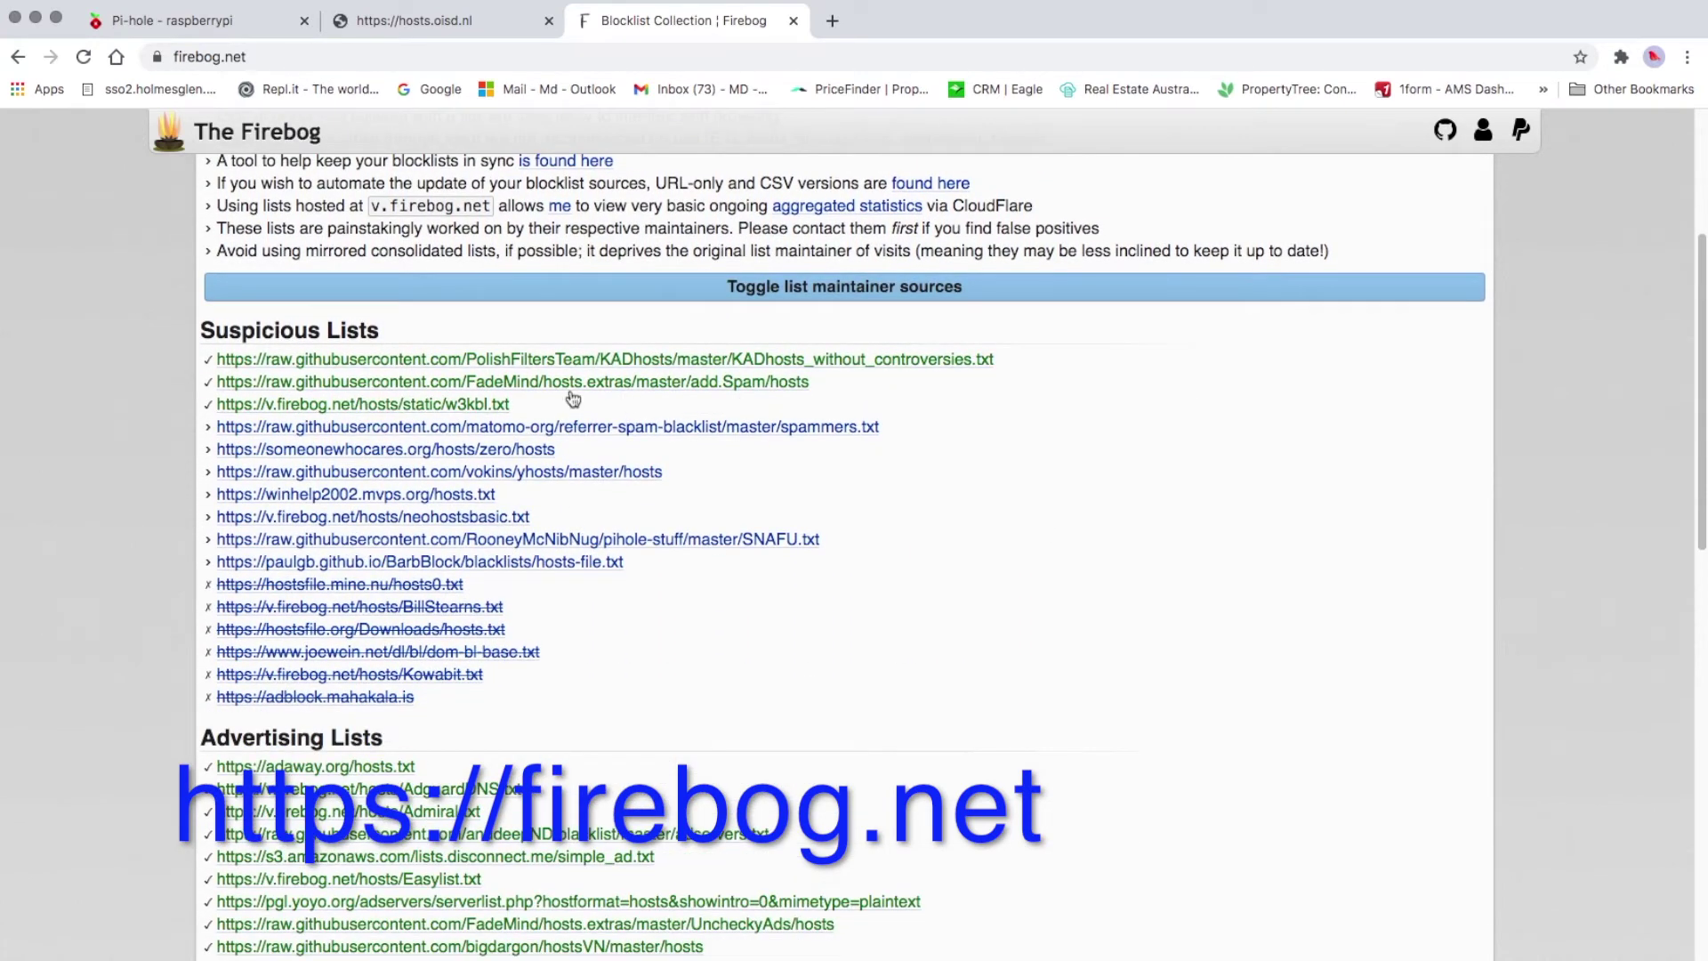
pyautogui.scroll(-1, 545, 837)
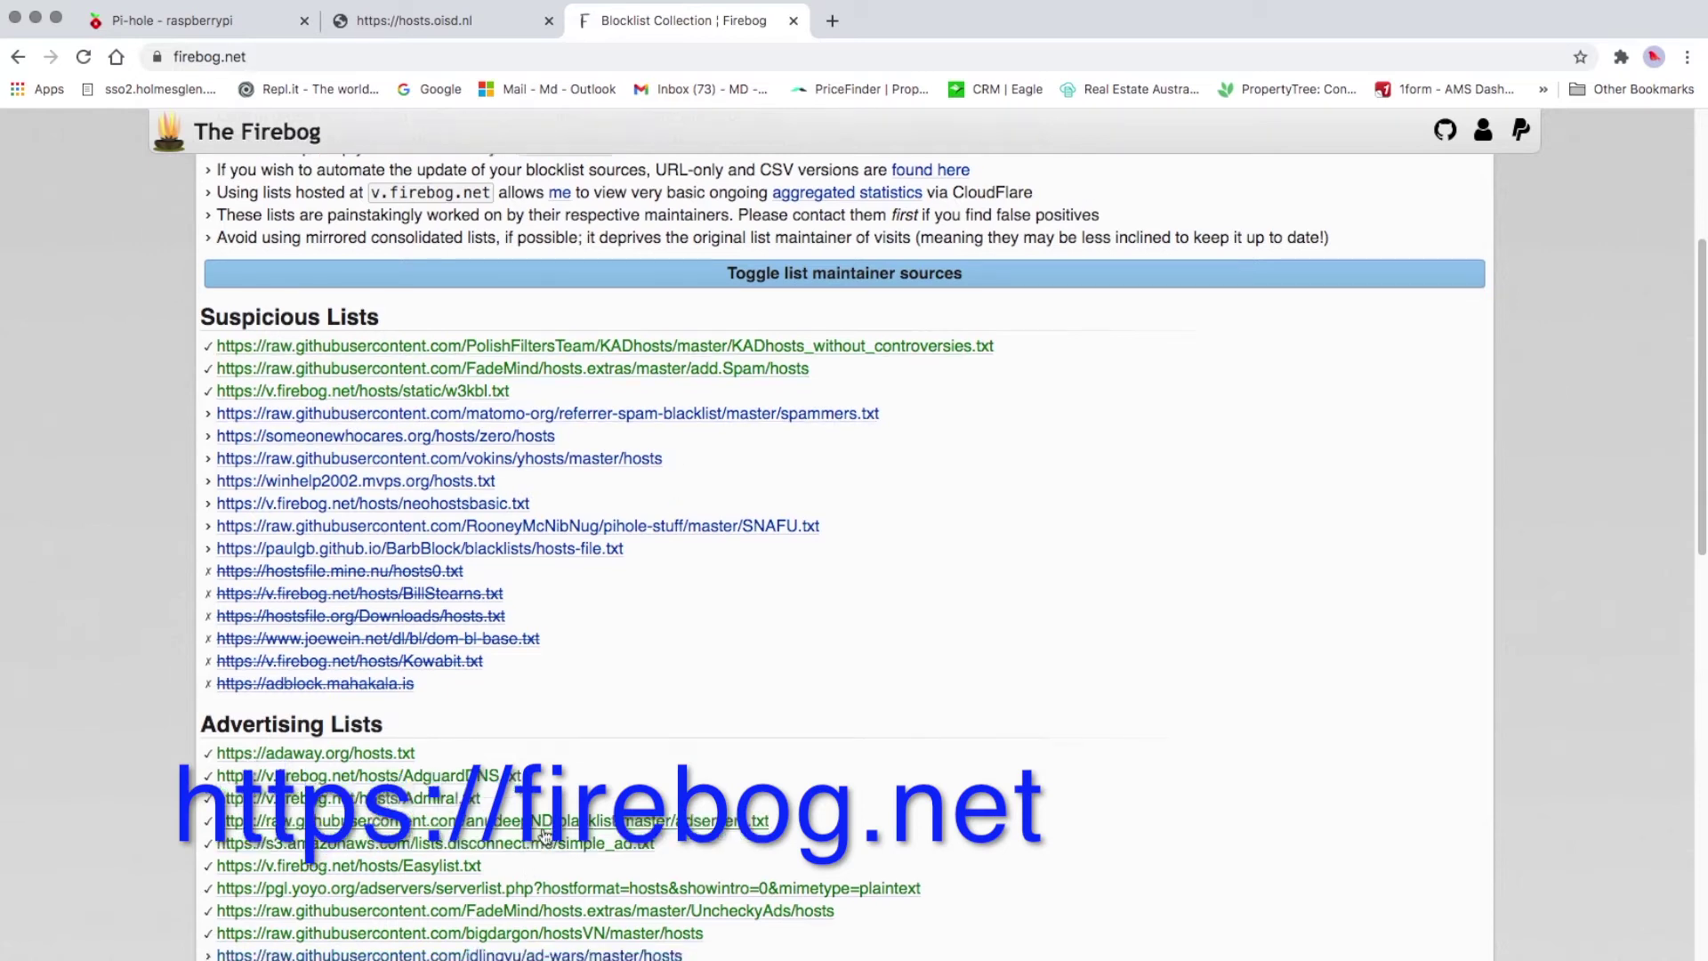
pyautogui.scroll(-7, 544, 837)
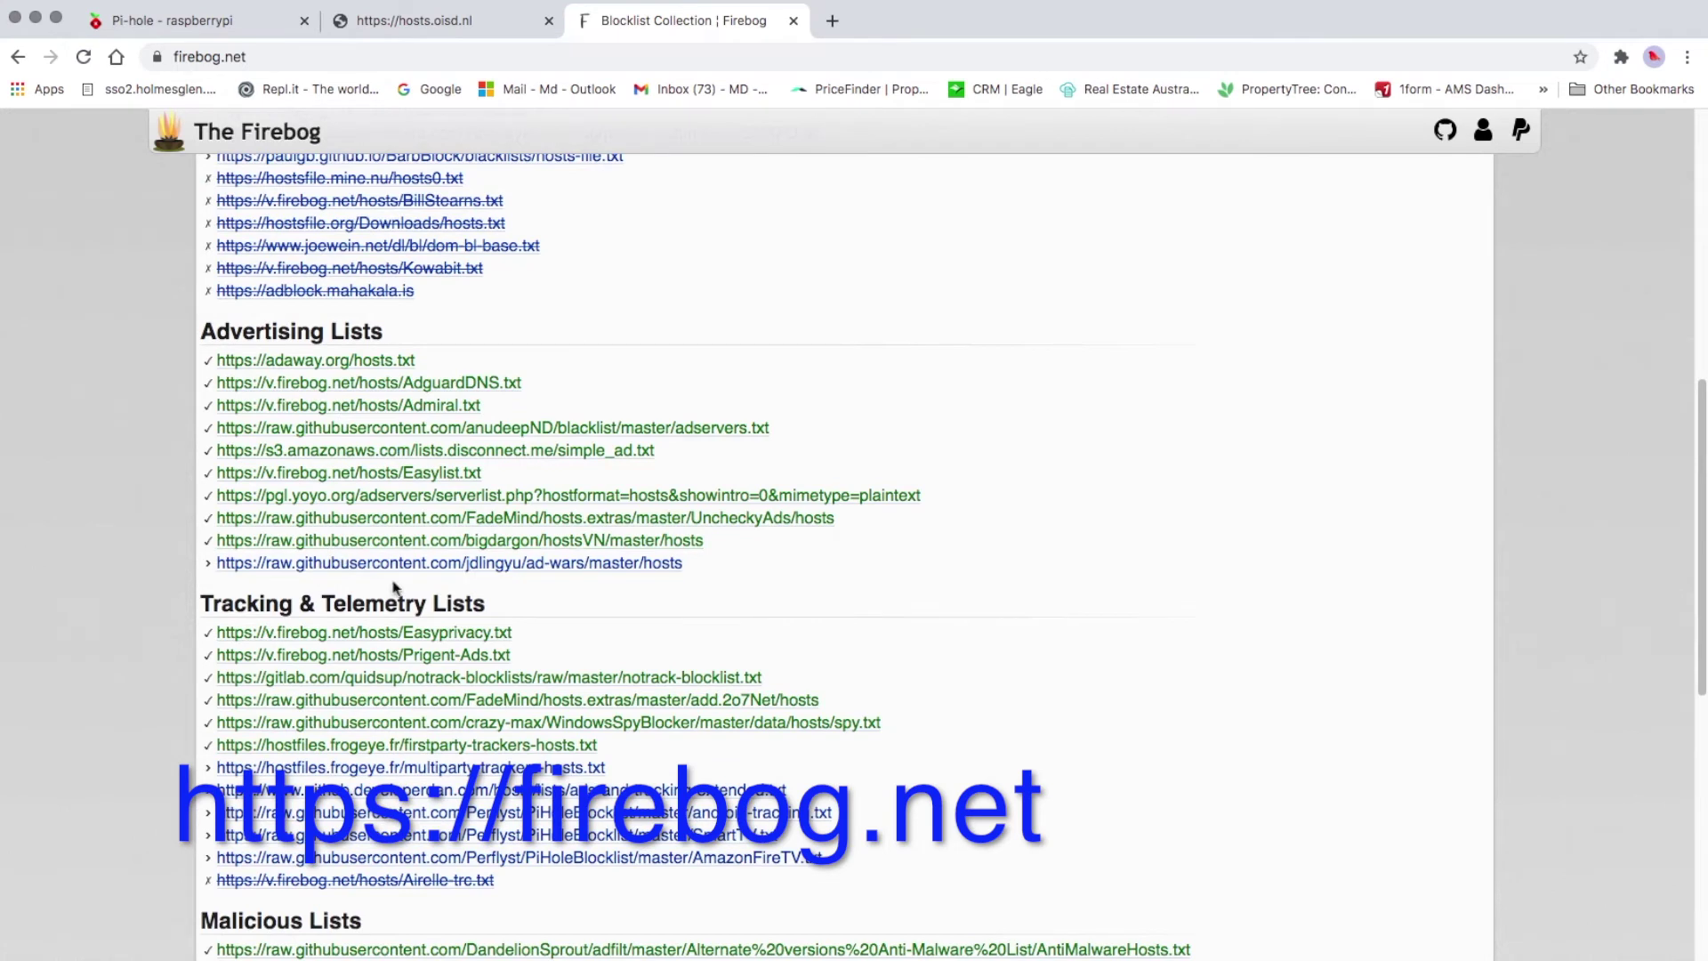
pyautogui.scroll(-3, 463, 534)
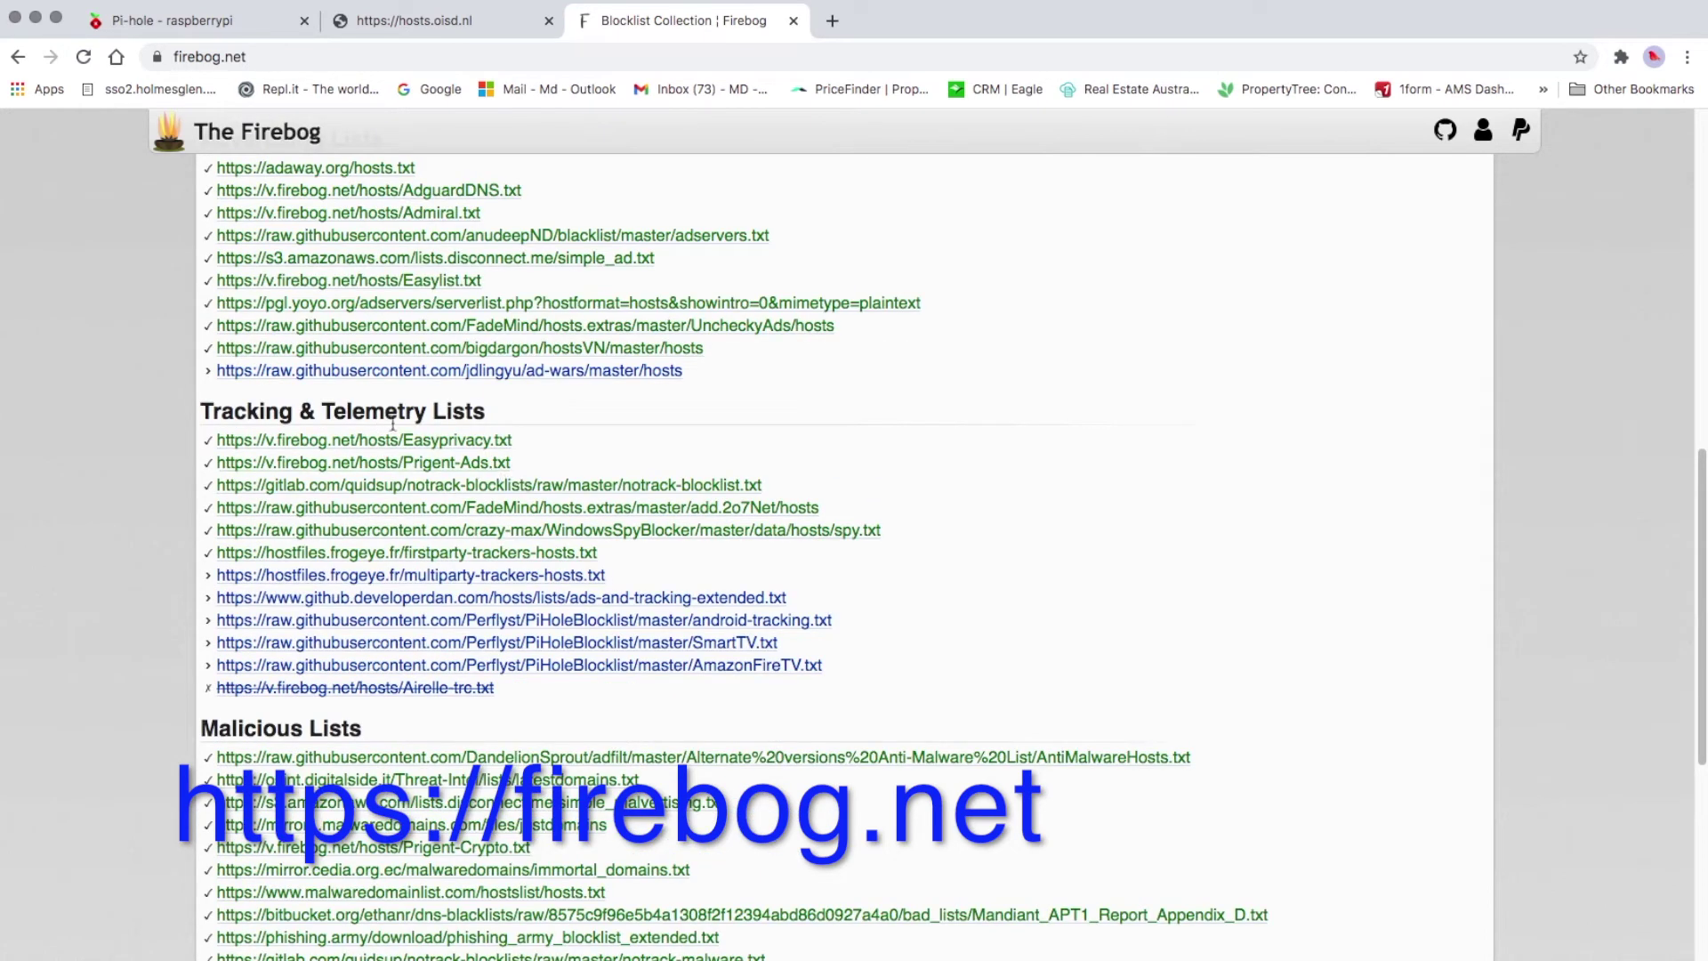
pyautogui.scroll(-2, 498, 445)
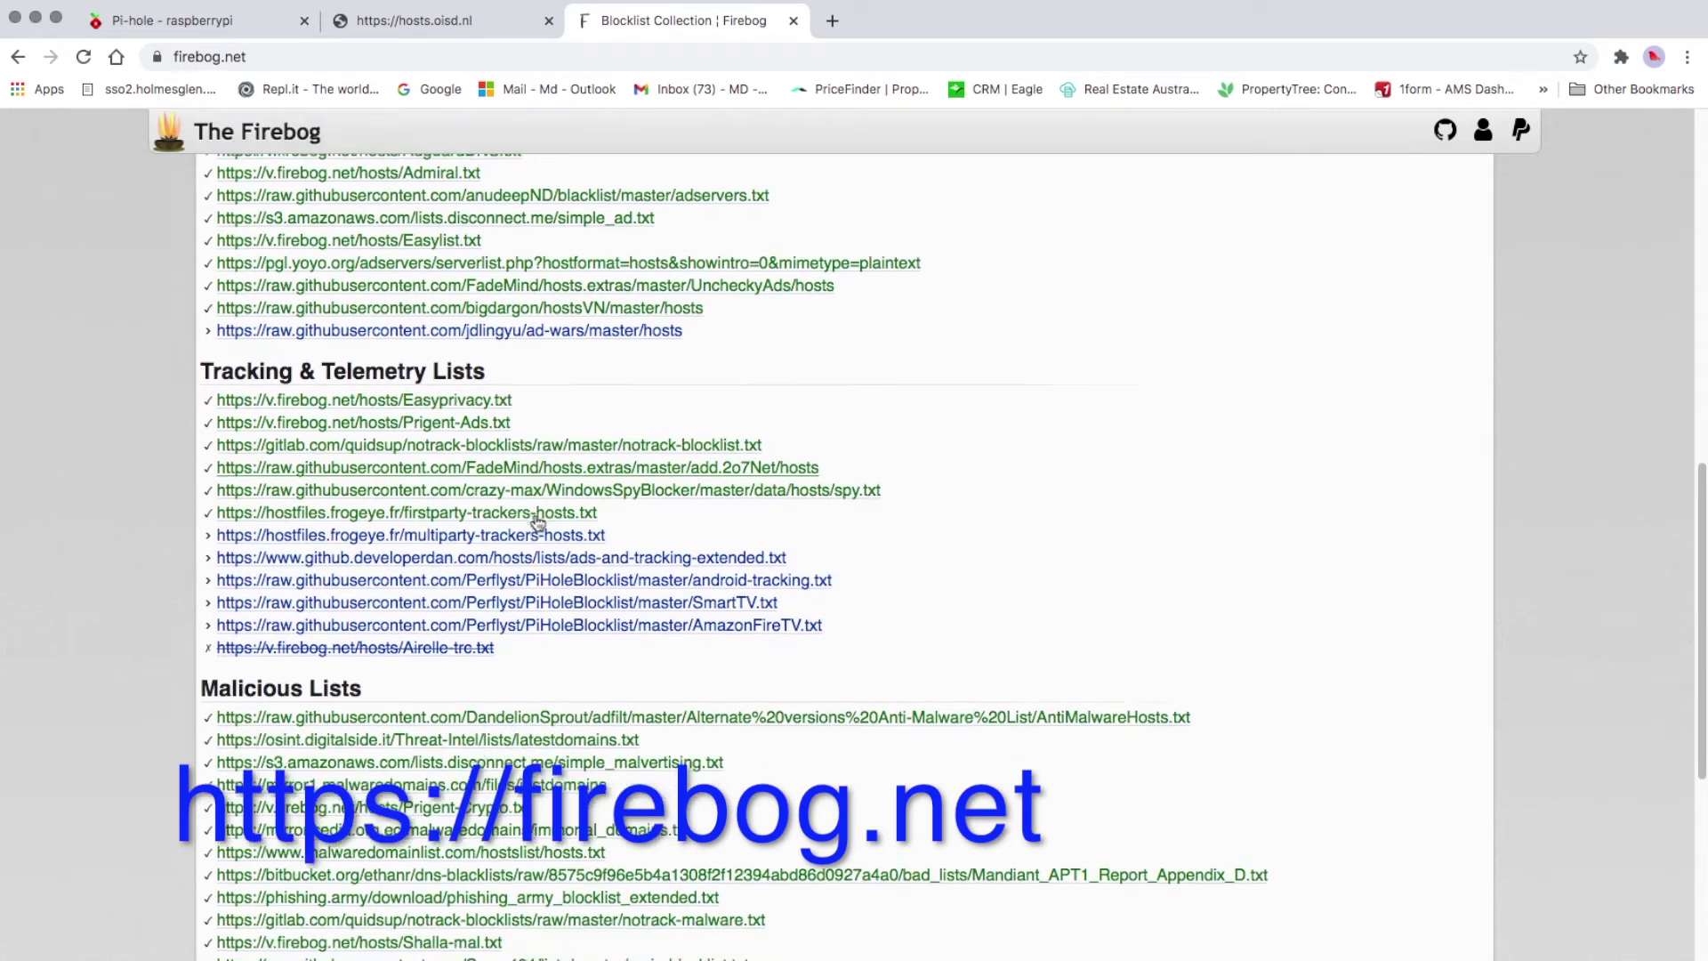
pyautogui.scroll(-3, 437, 612)
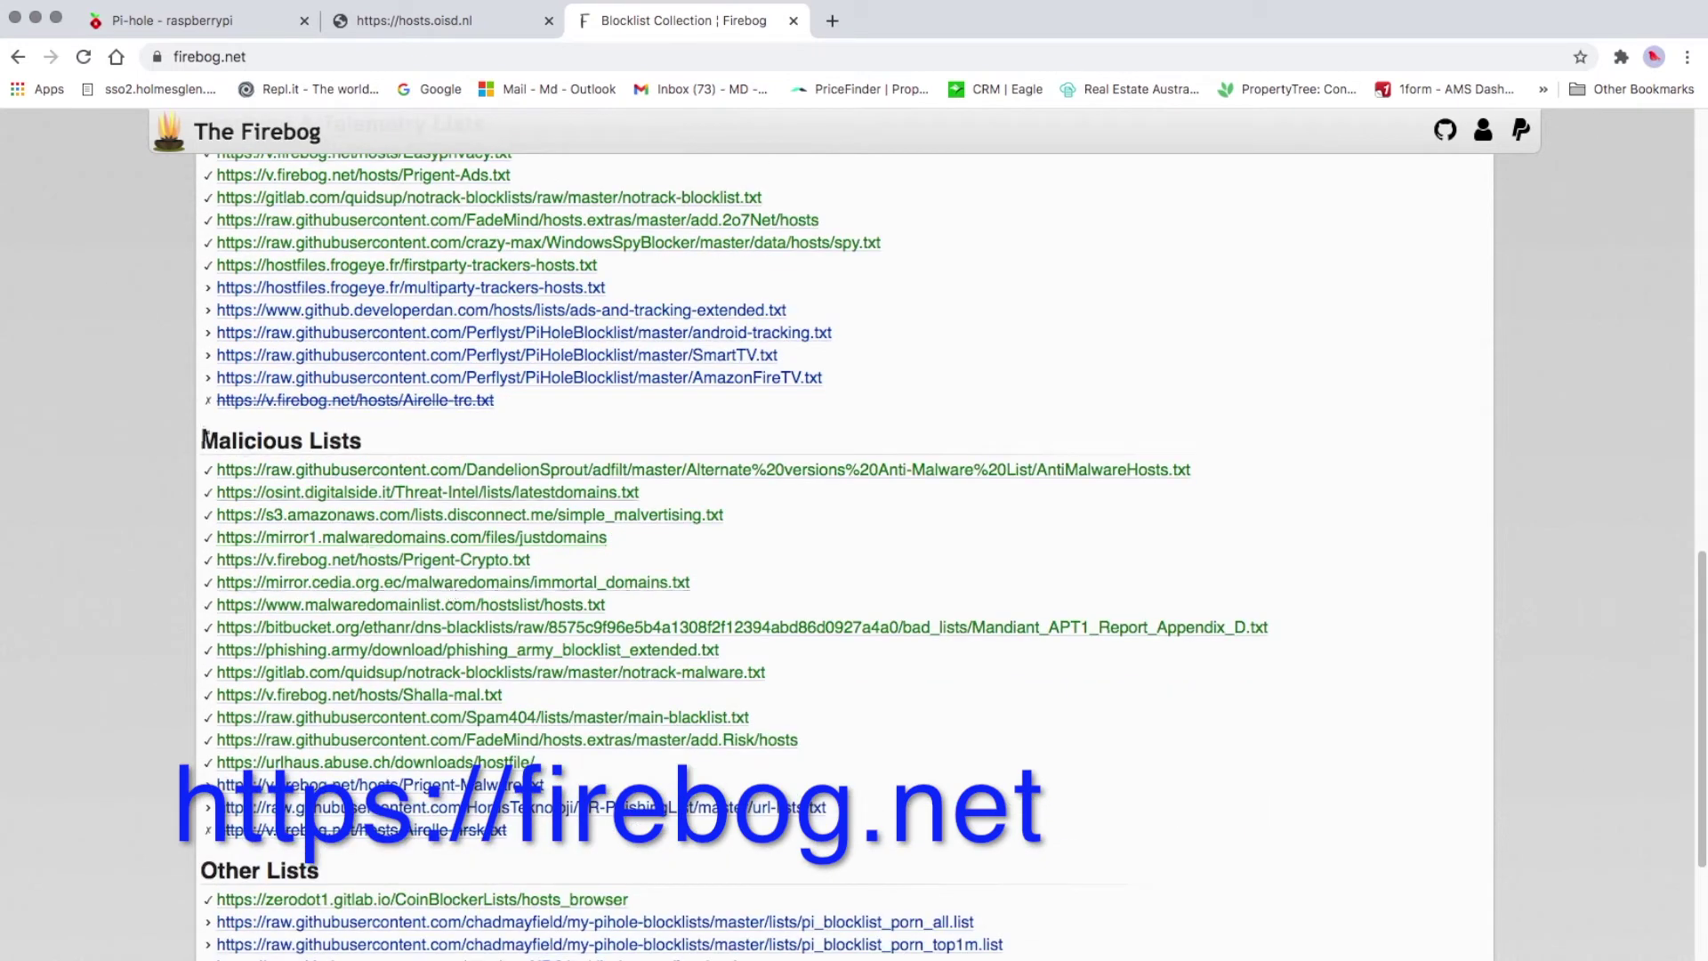
# Copy the ten Firebog Suspicious Lists URLs and paste them into Pi-hole's Address field as adlists
pyautogui.scroll(-6, 302, 463)
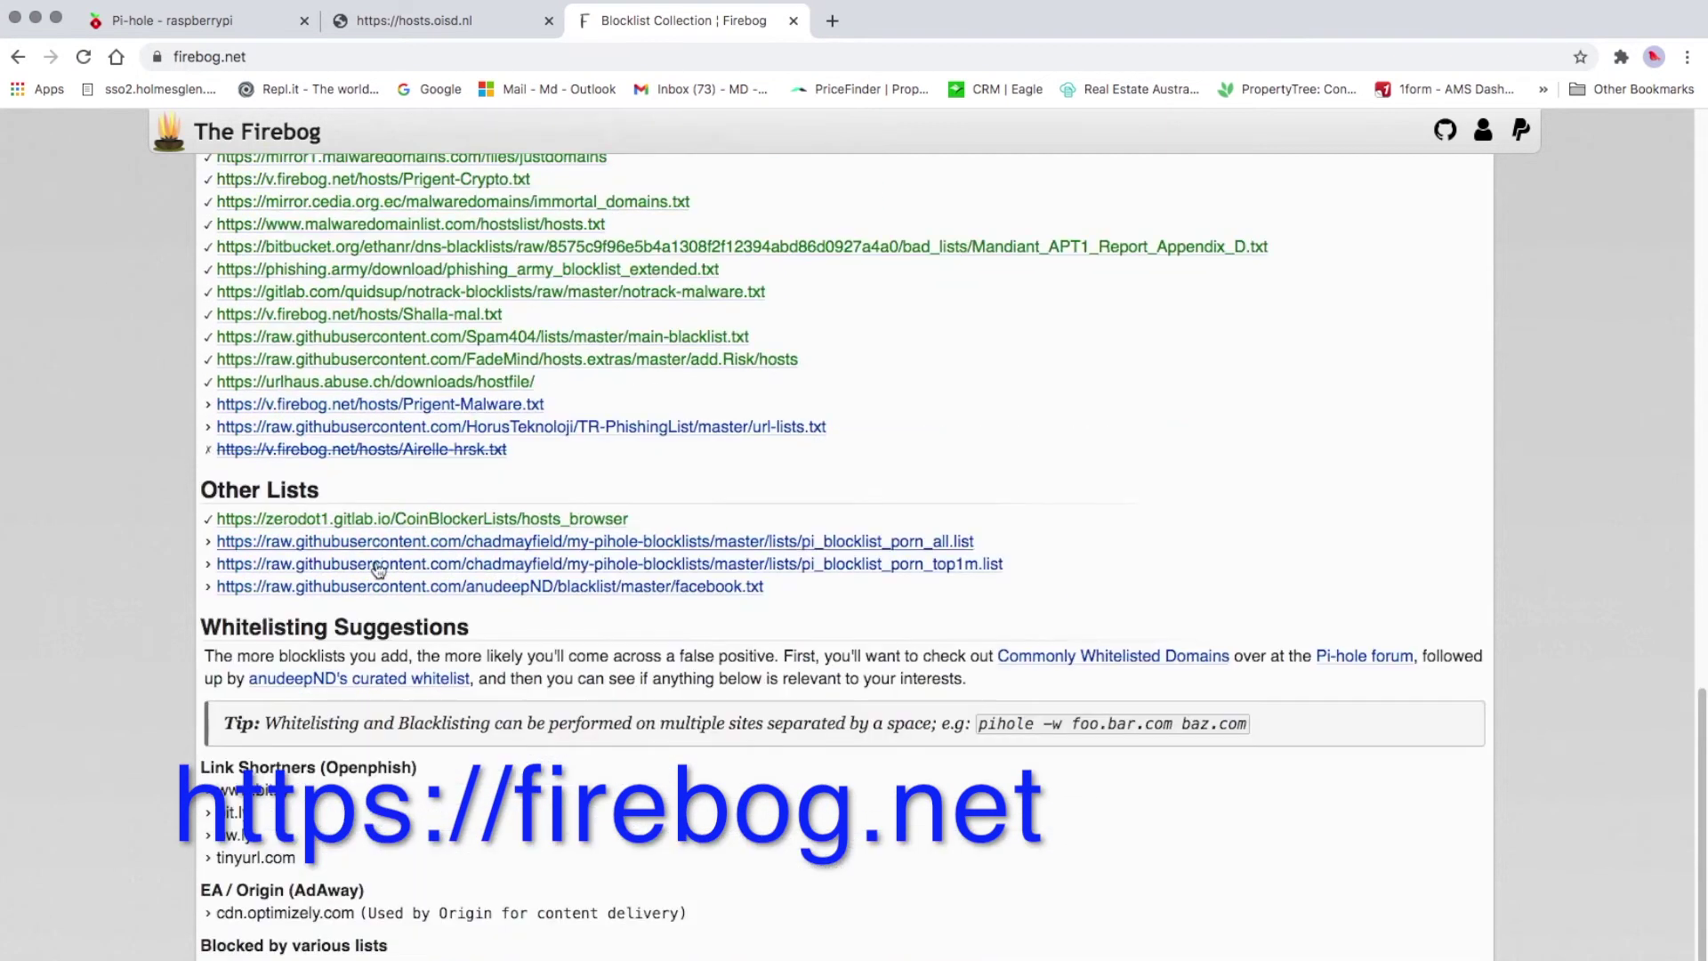
pyautogui.scroll(15, 633, 611)
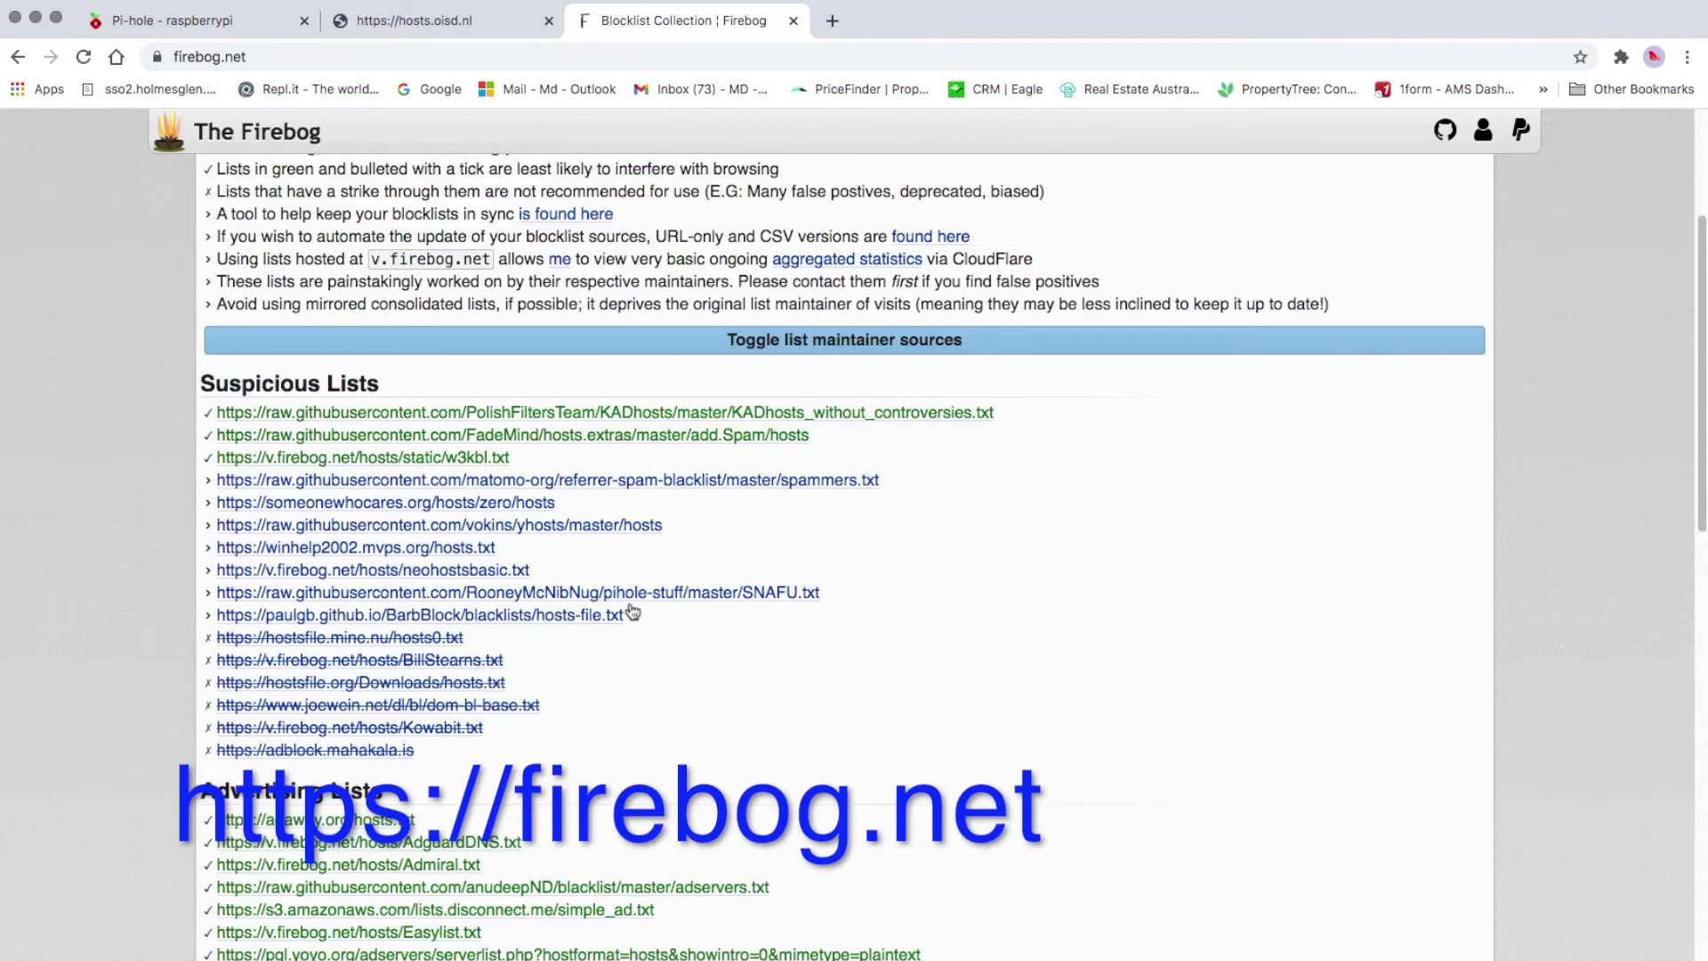
pyautogui.moveTo(647, 621); pyautogui.dragTo(199, 419)
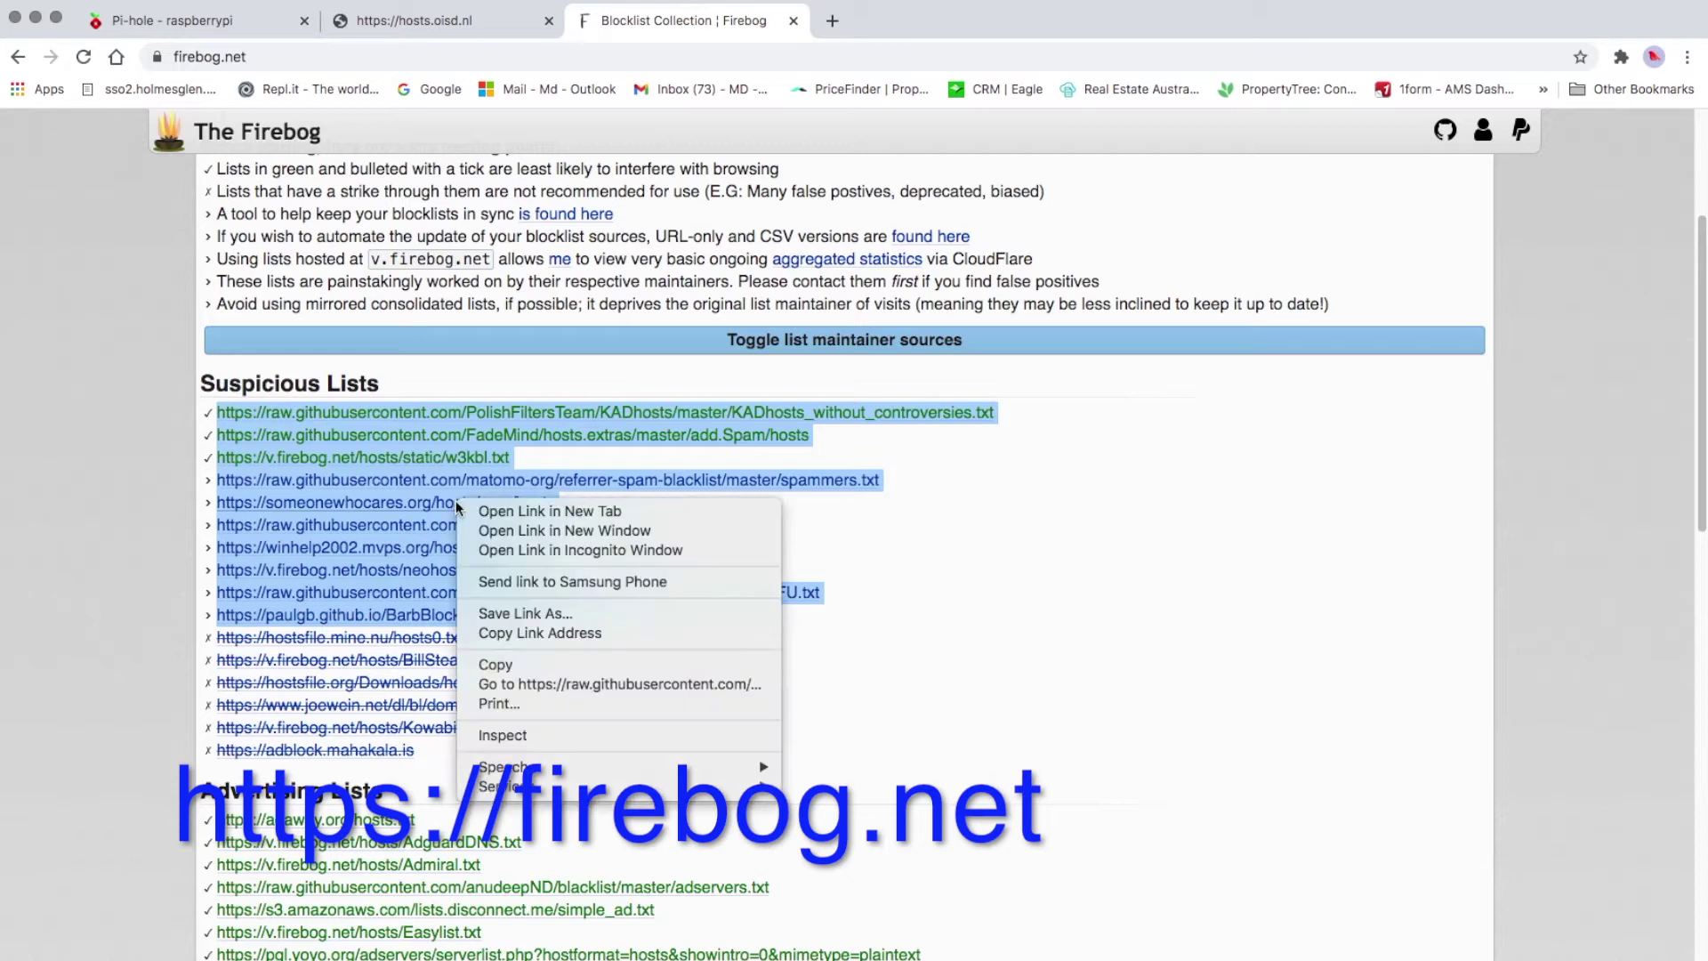
pyautogui.click(516, 666)
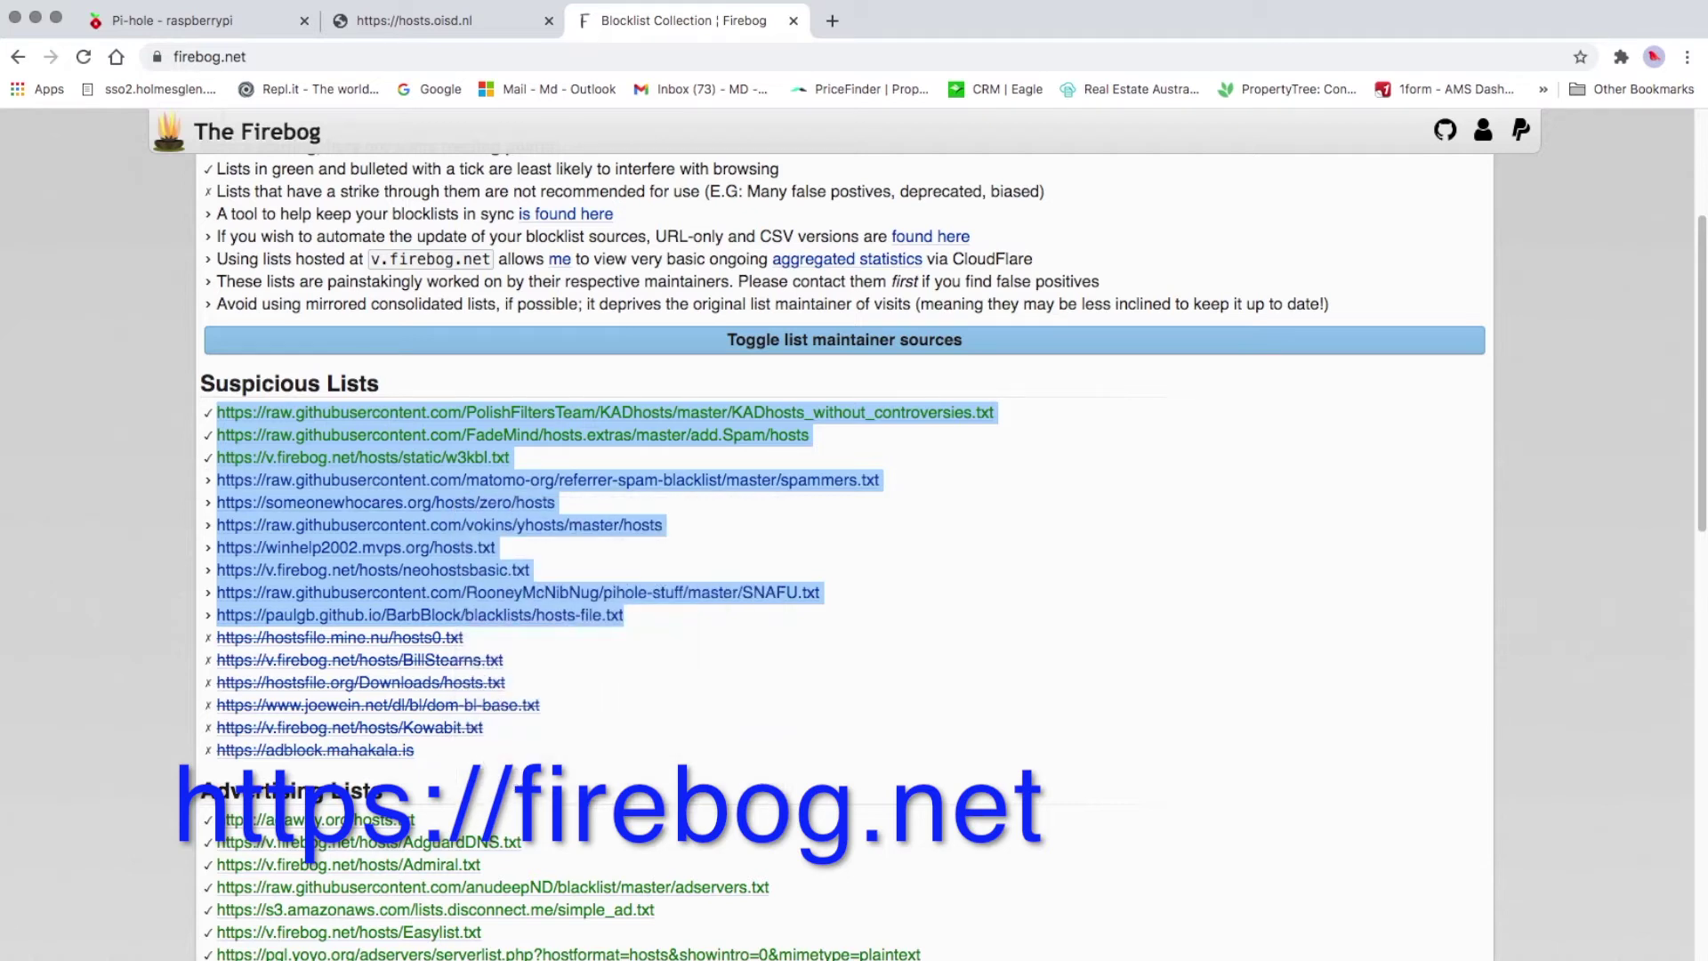
pyautogui.click(127, 16)
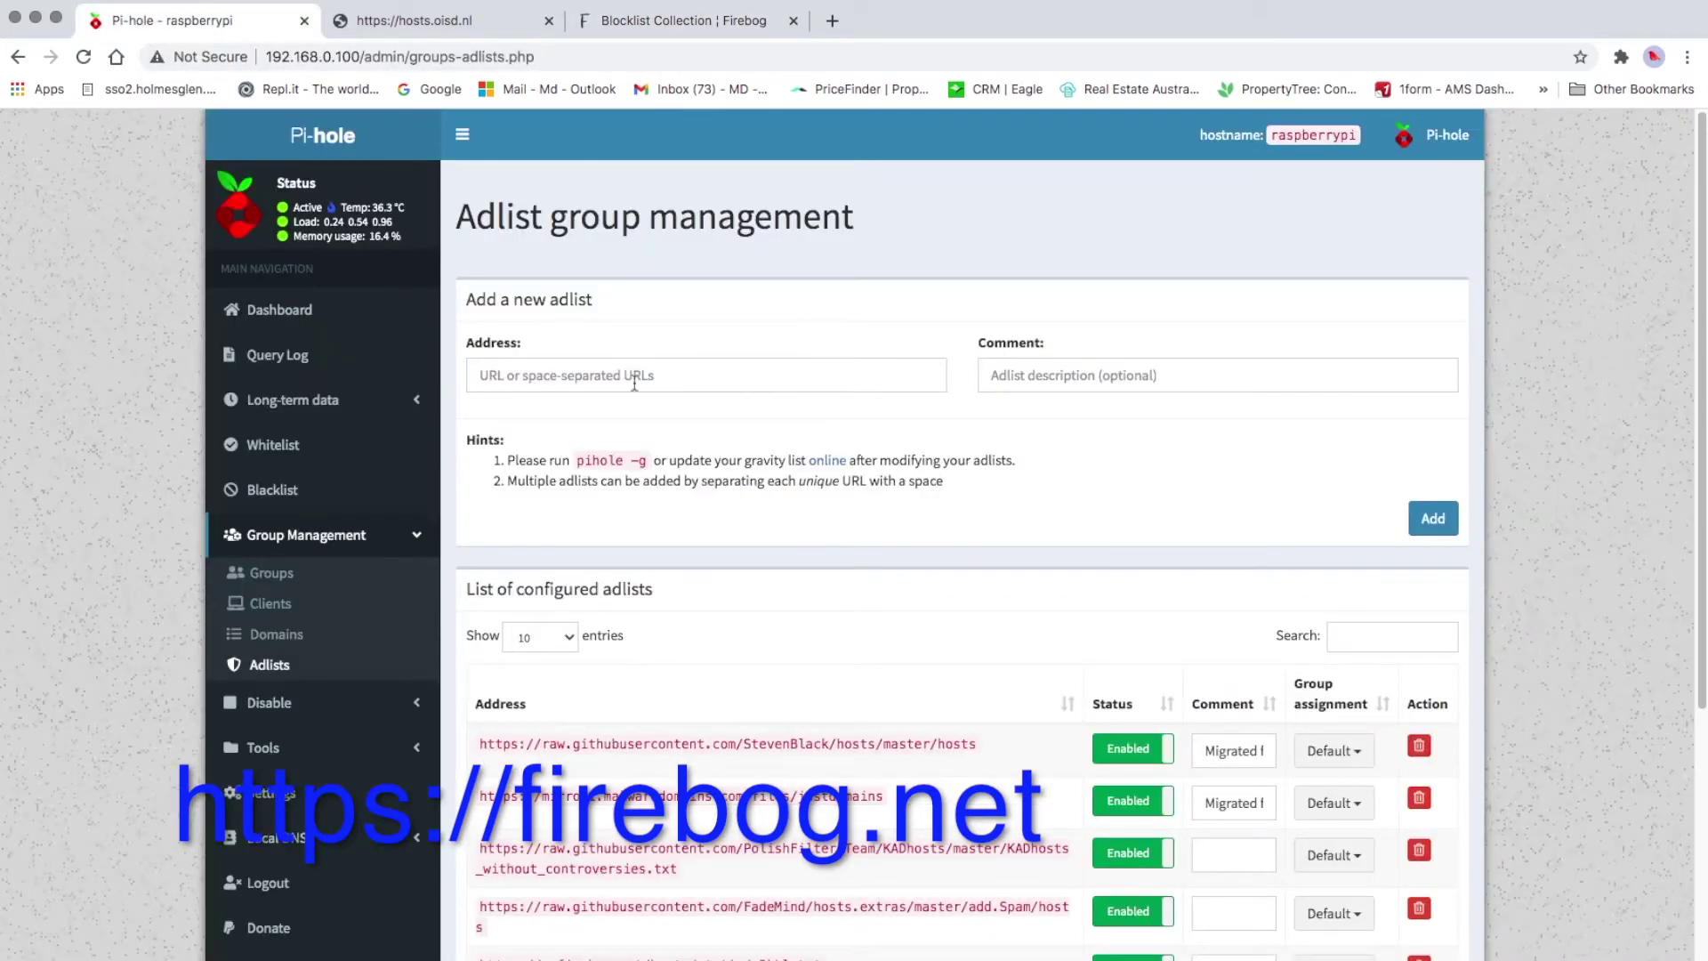
pyautogui.click(601, 378)
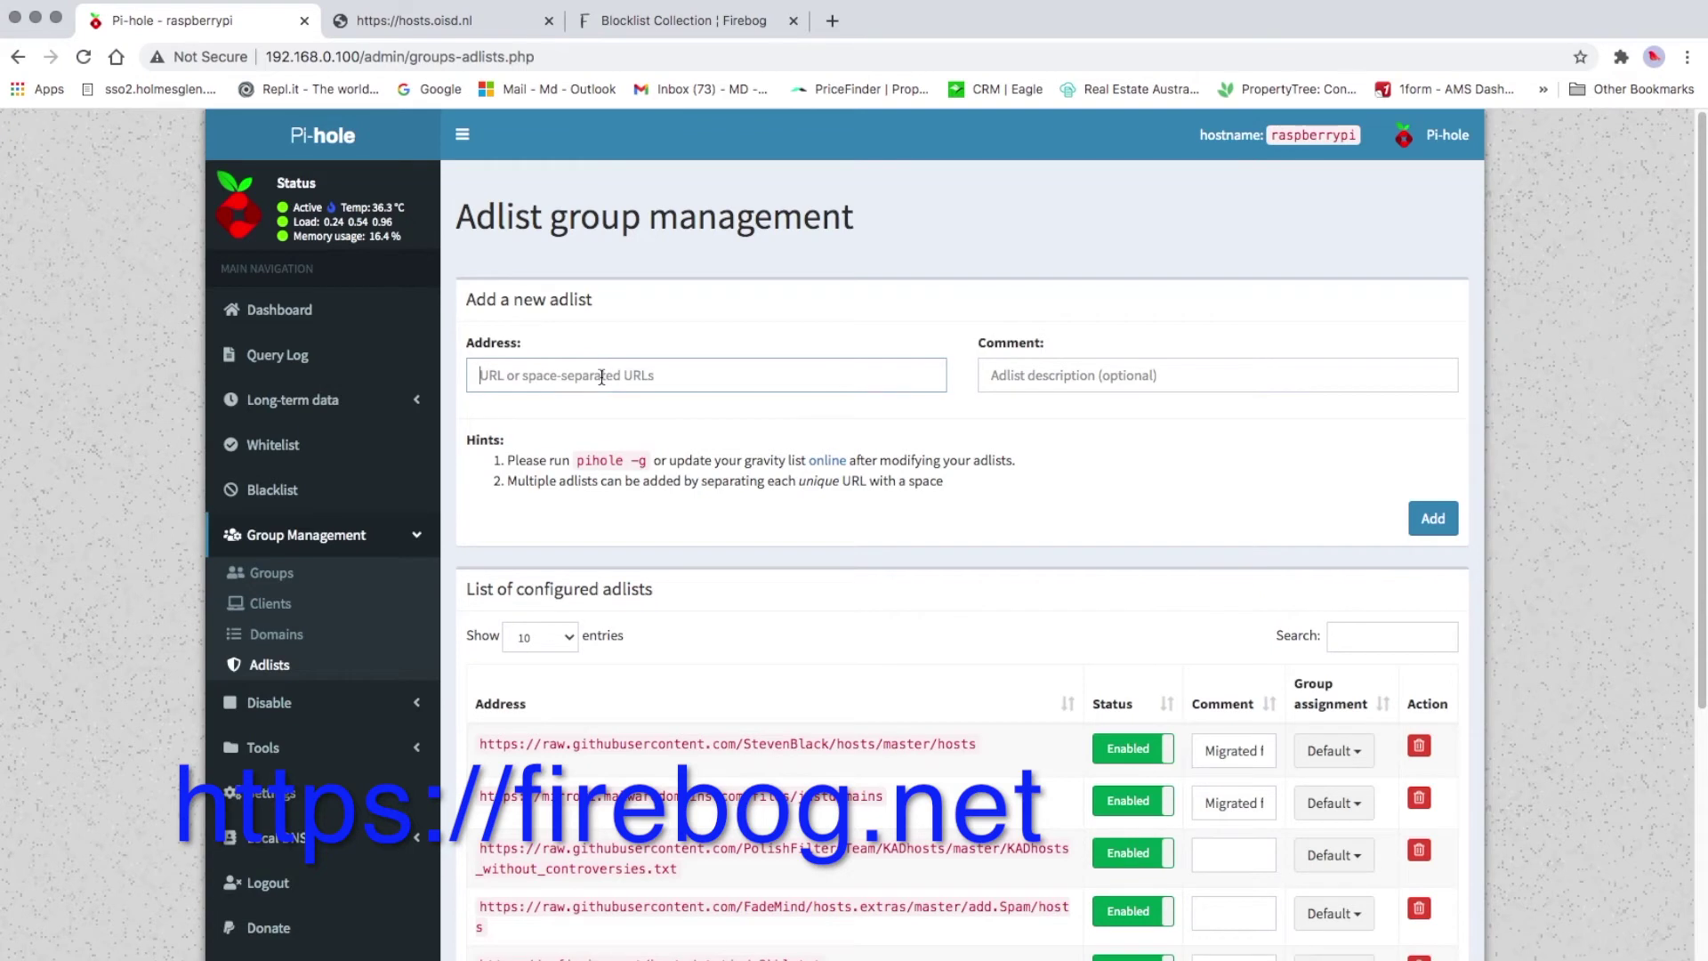
pyautogui.rightClick(539, 381)
pyautogui.click(607, 505)
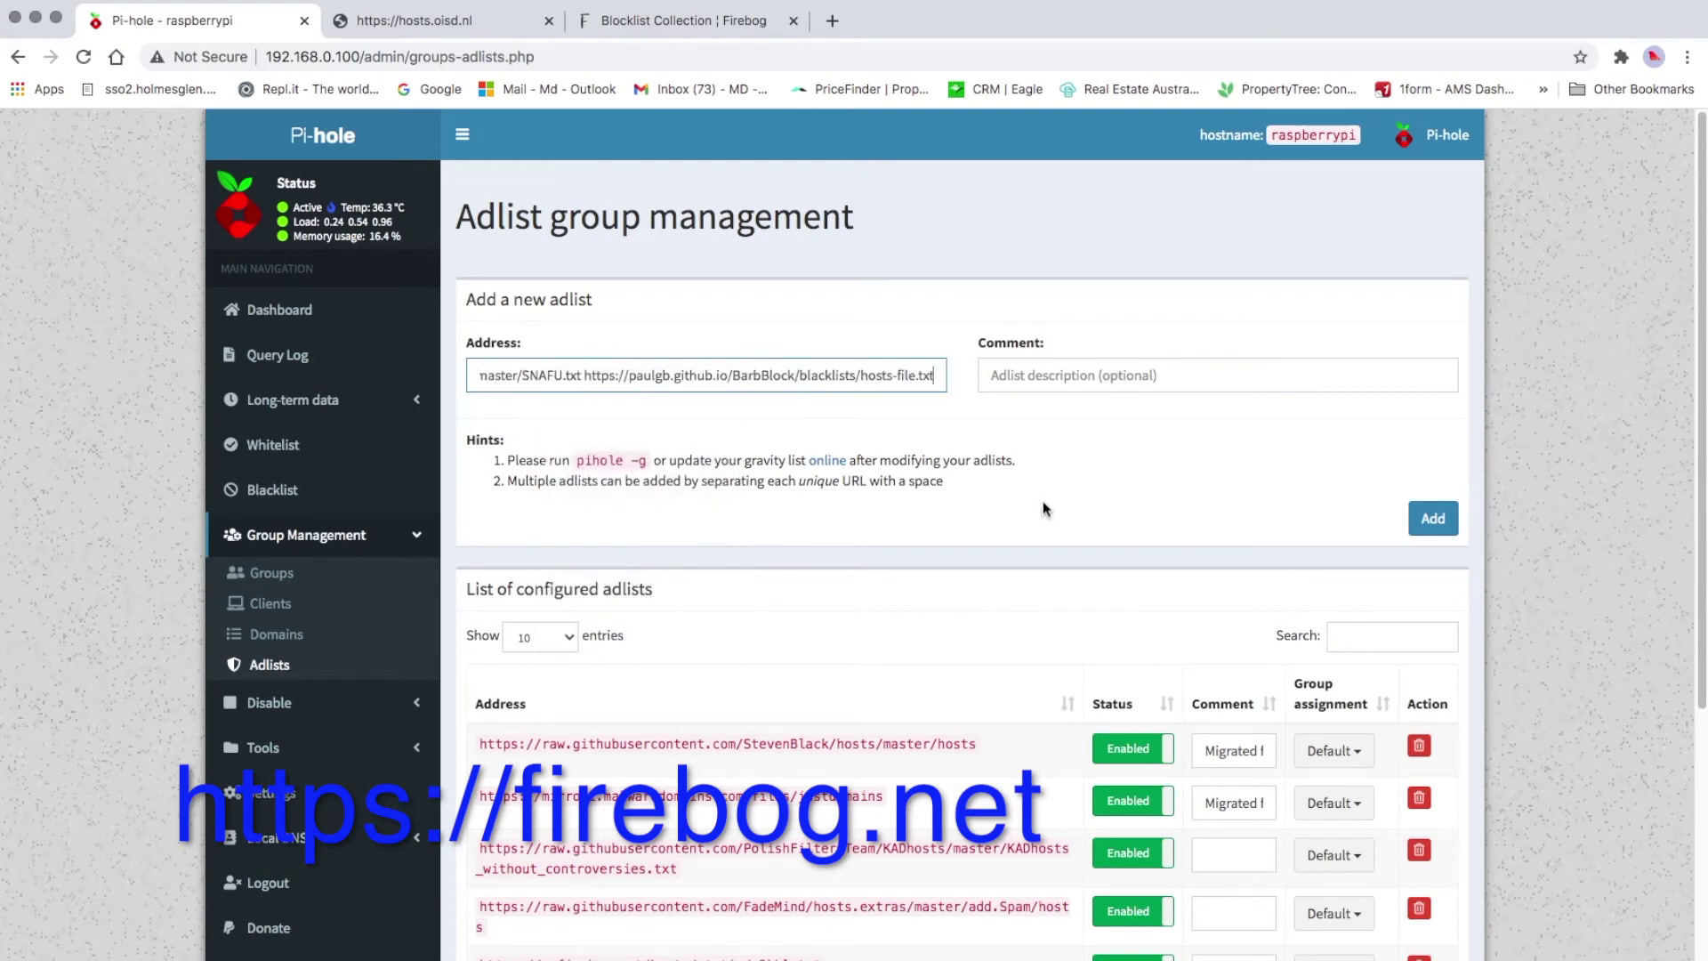
pyautogui.click(1437, 532)
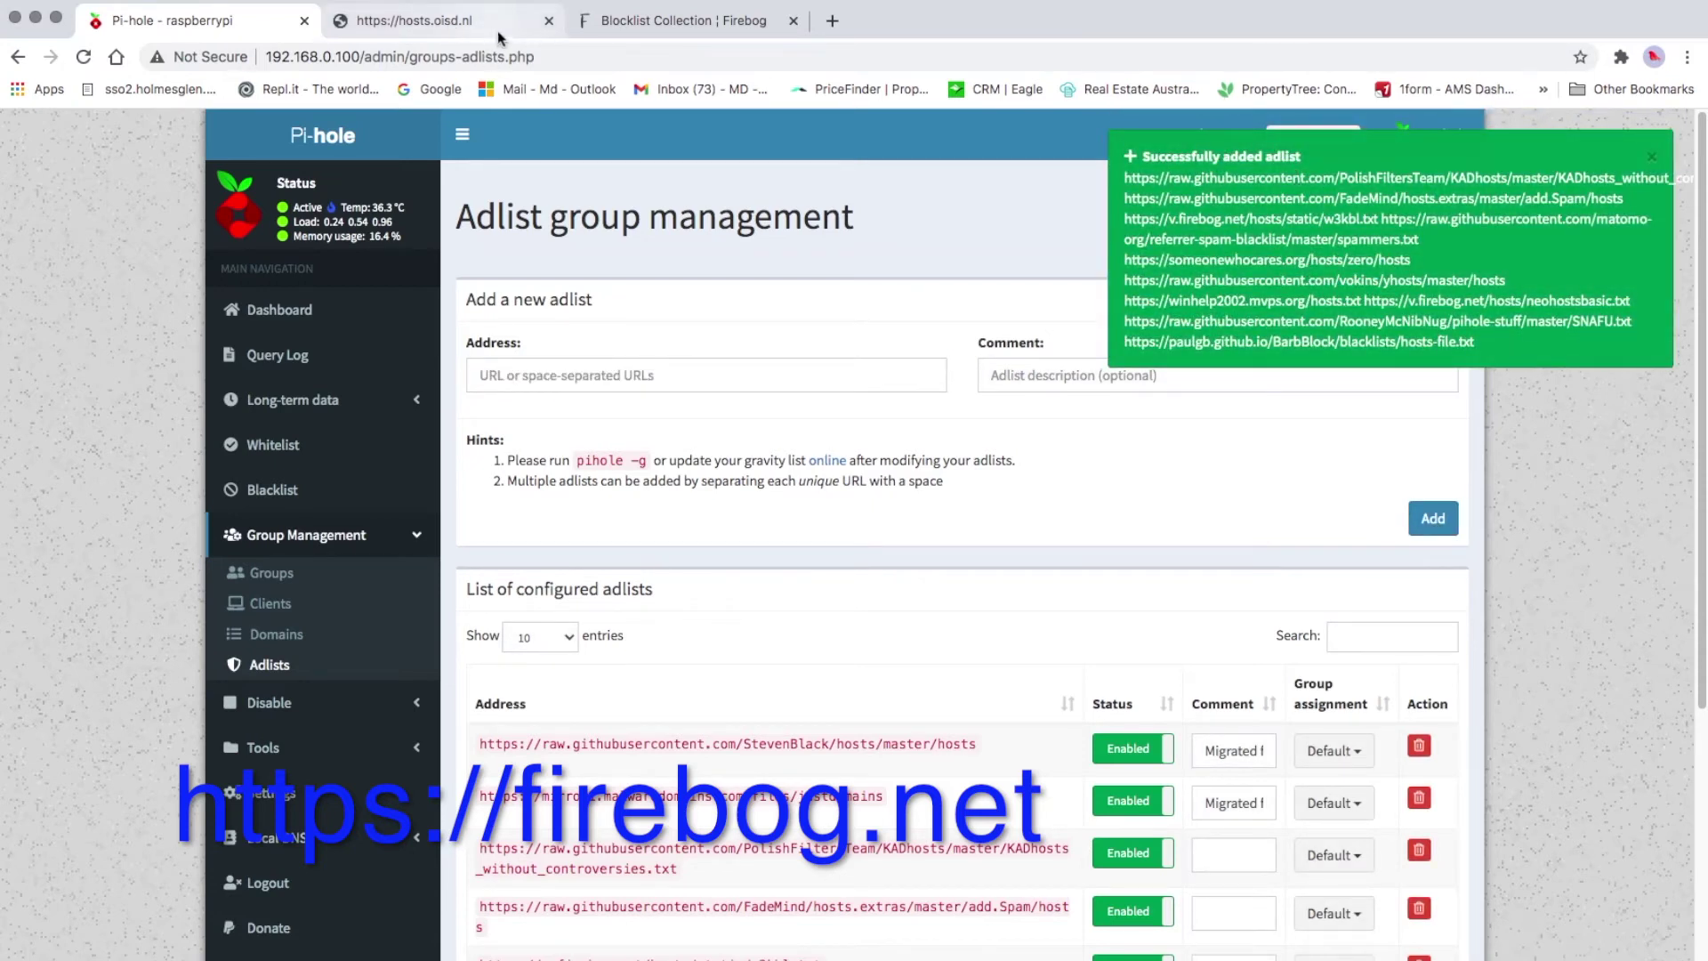
pyautogui.click(661, 20)
# Copy the ten Firebog Advertising Lists URLs and add them as Pi-hole adlists
pyautogui.scroll(-10, 628, 606)
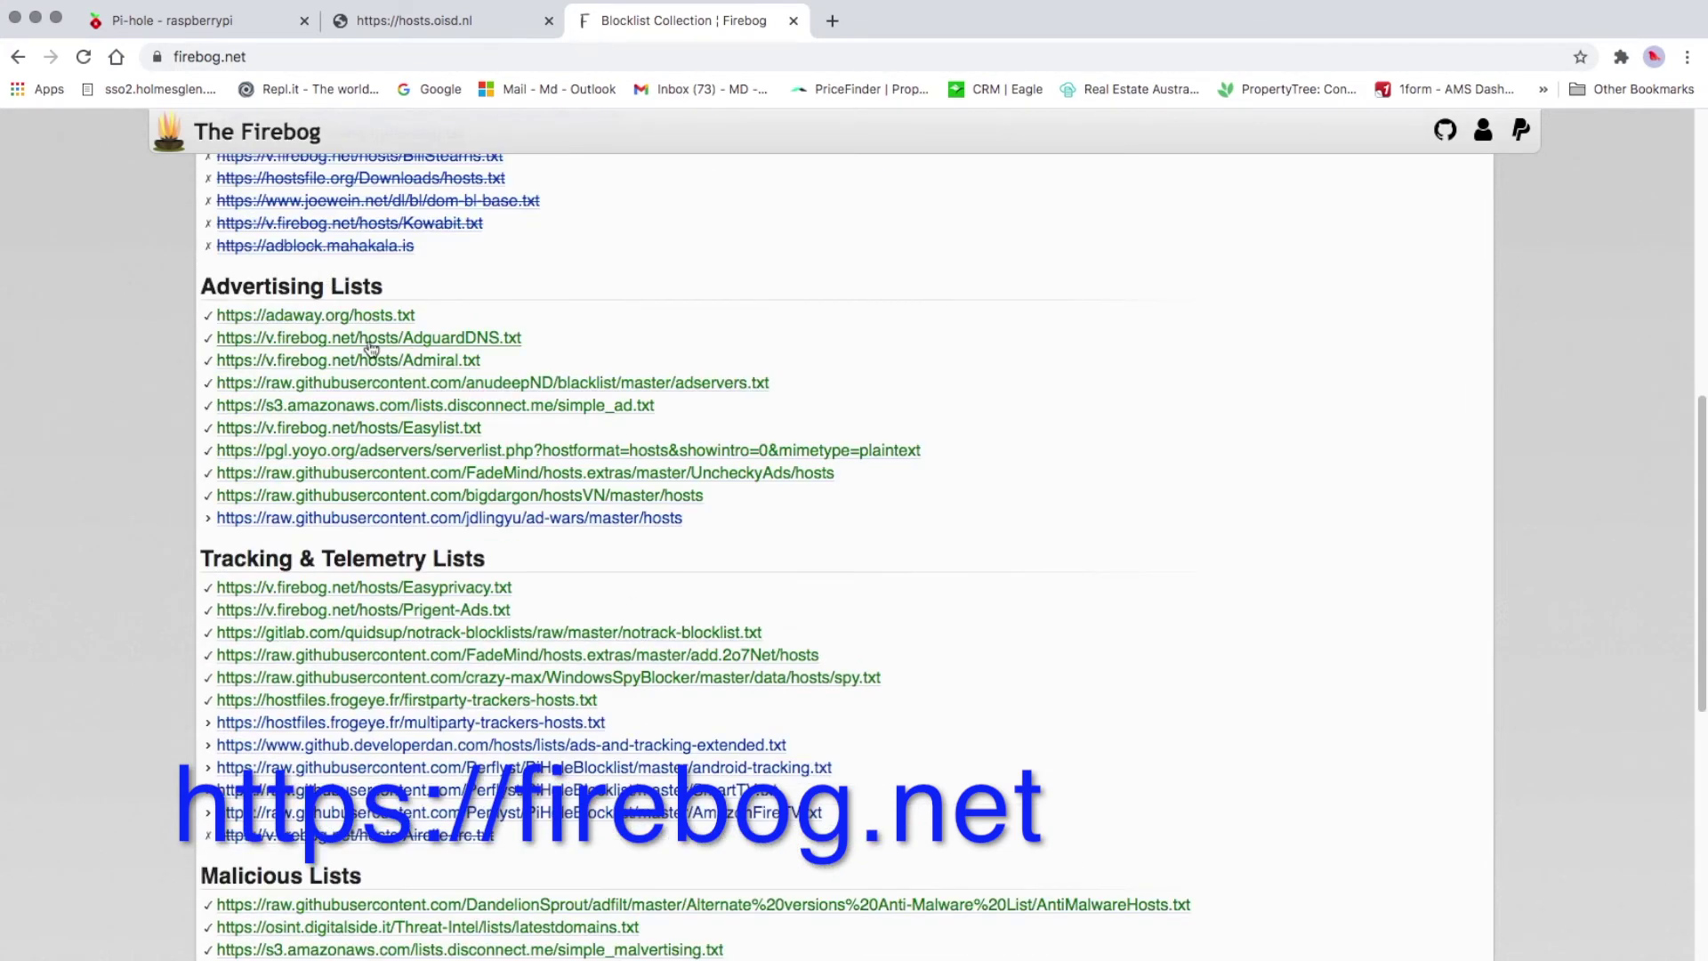
pyautogui.click(772, 525)
pyautogui.moveTo(722, 527); pyautogui.dragTo(218, 322)
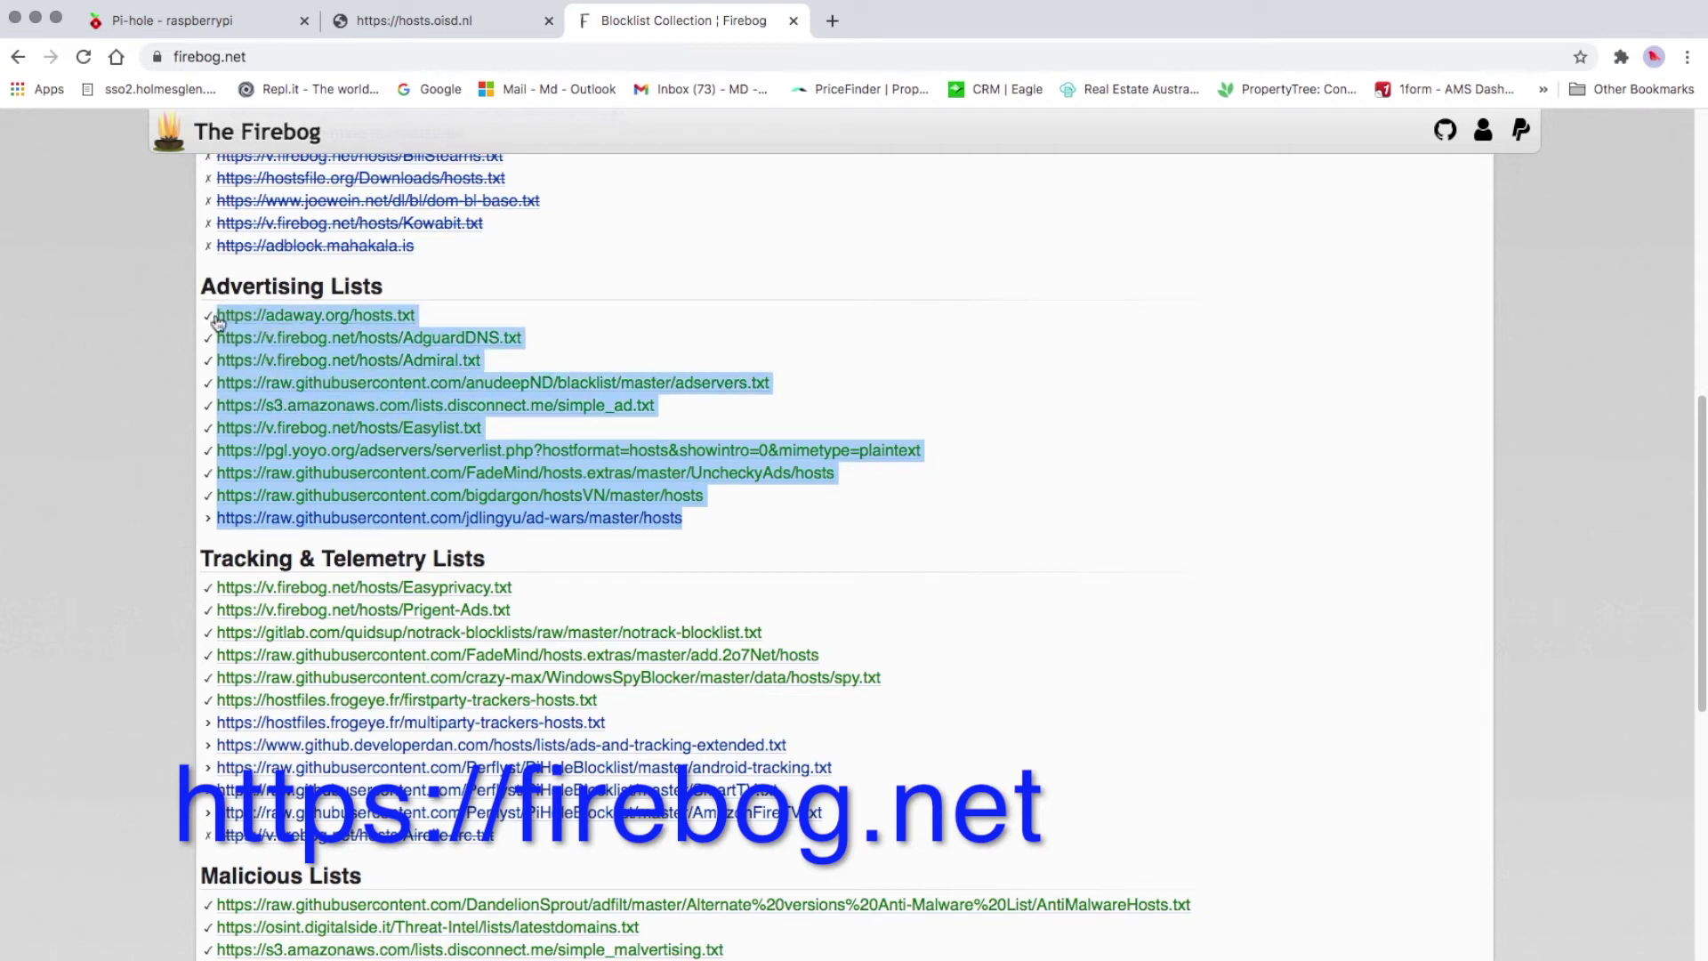
pyautogui.rightClick(347, 382)
pyautogui.click(422, 551)
pyautogui.click(236, 25)
pyautogui.click(649, 374)
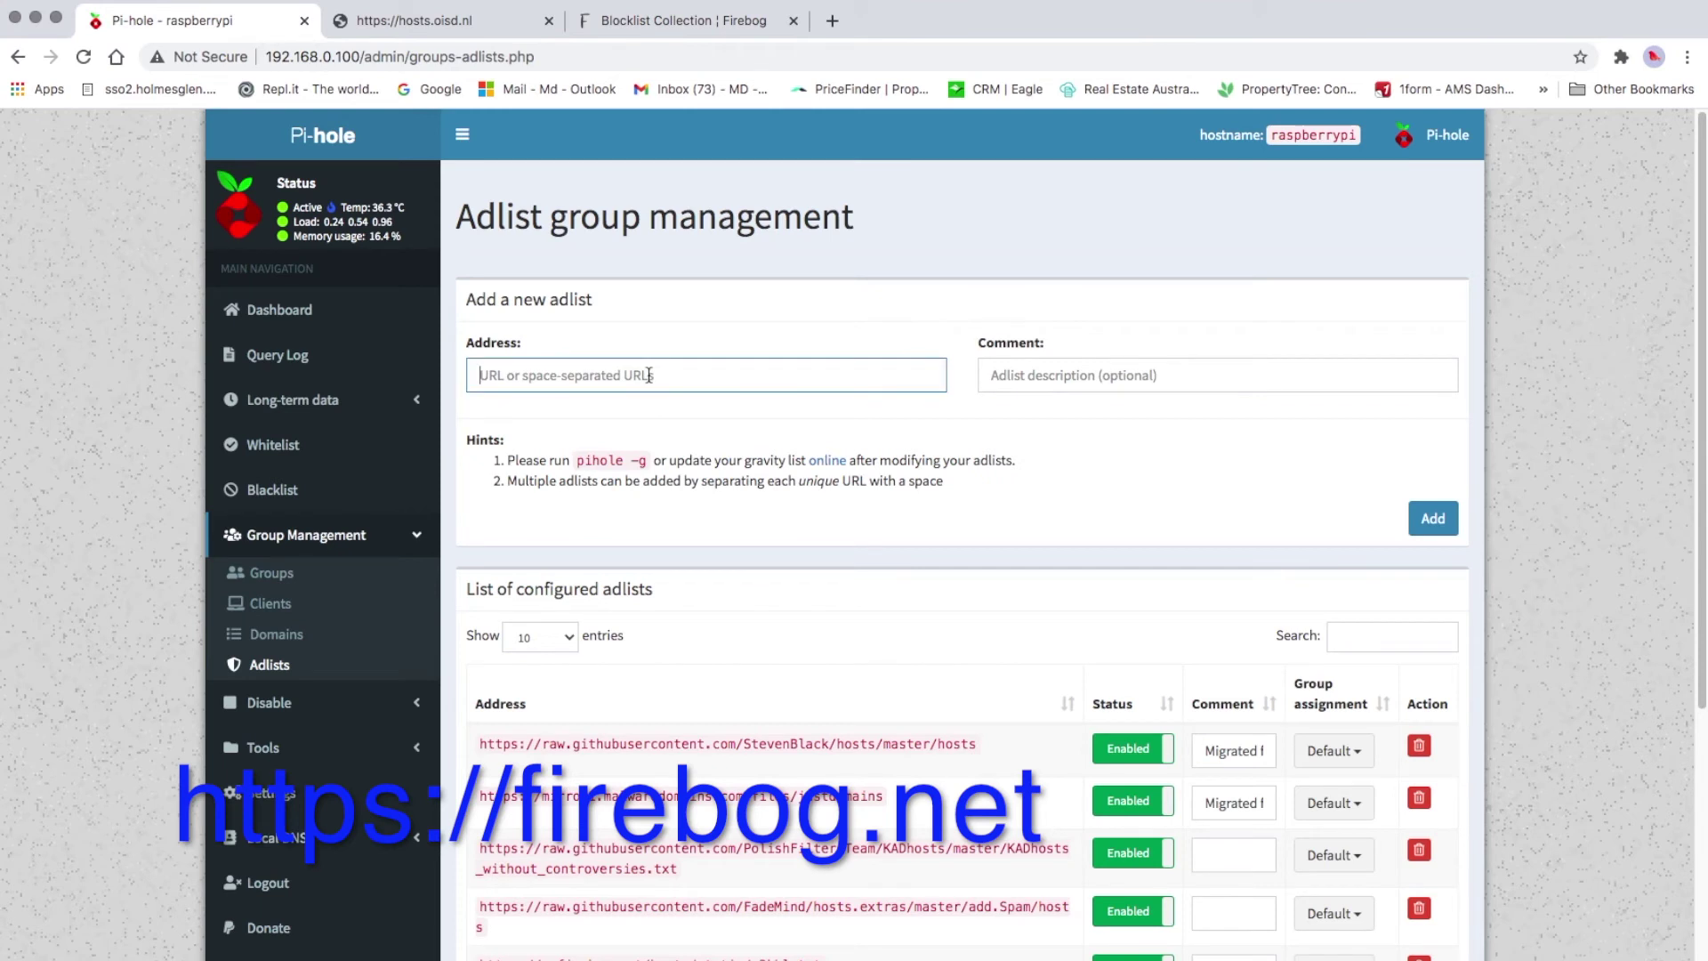
pyautogui.rightClick(649, 374)
pyautogui.click(689, 505)
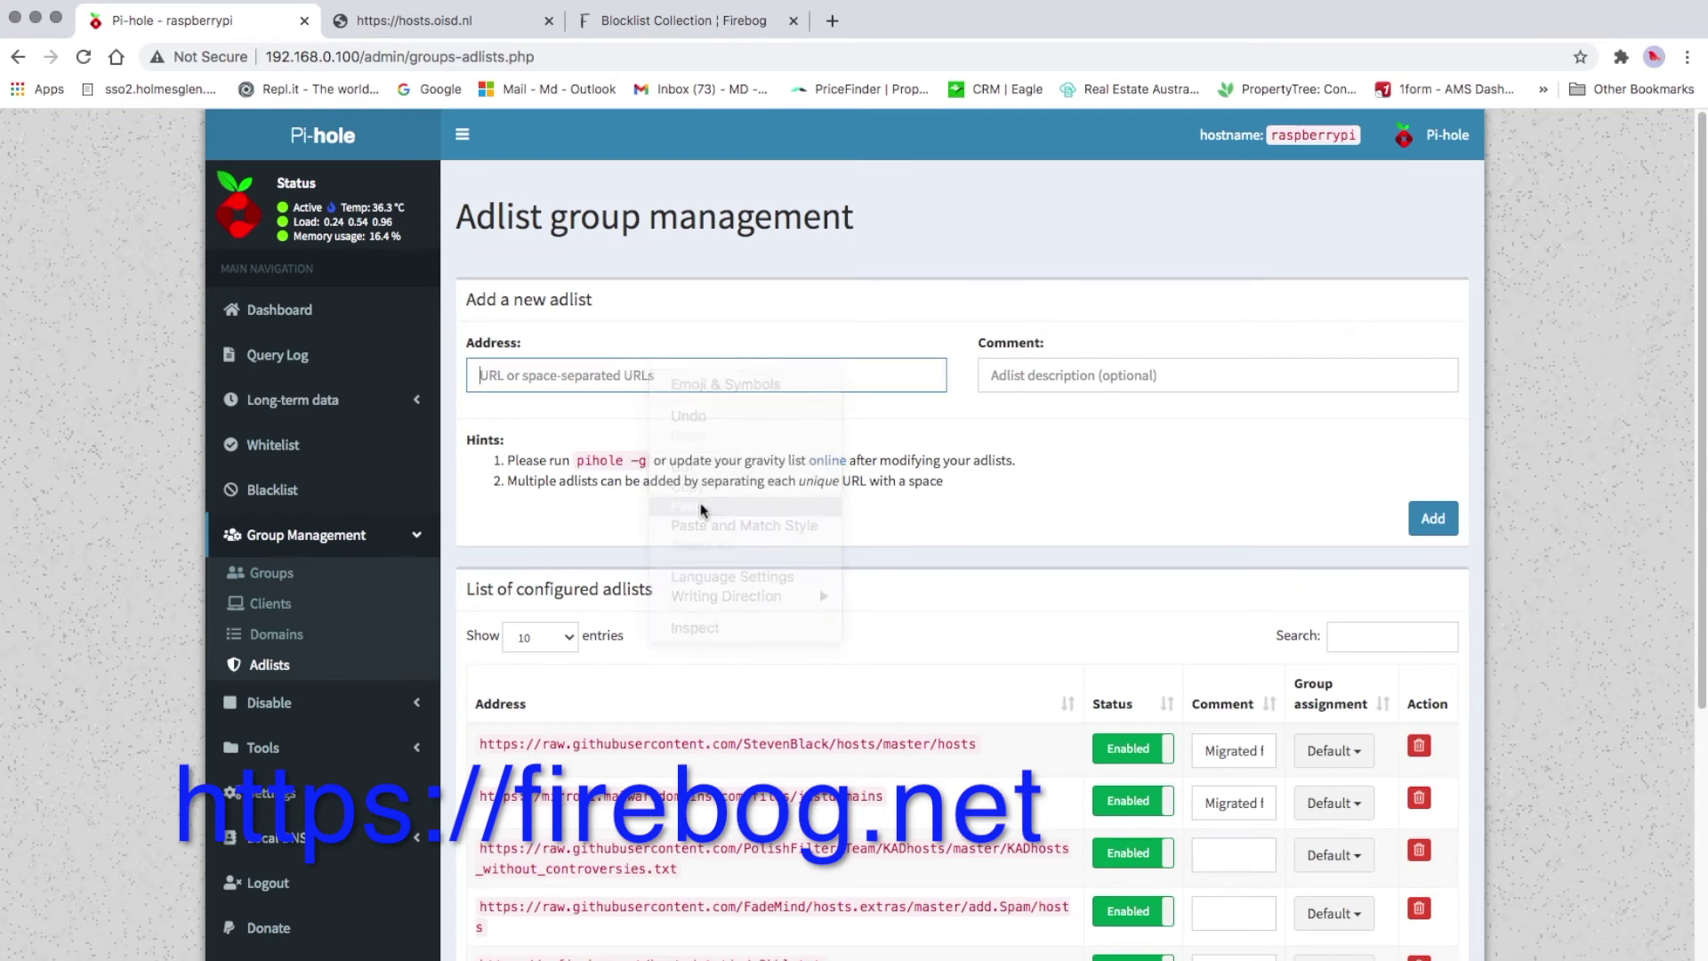
pyautogui.click(1423, 523)
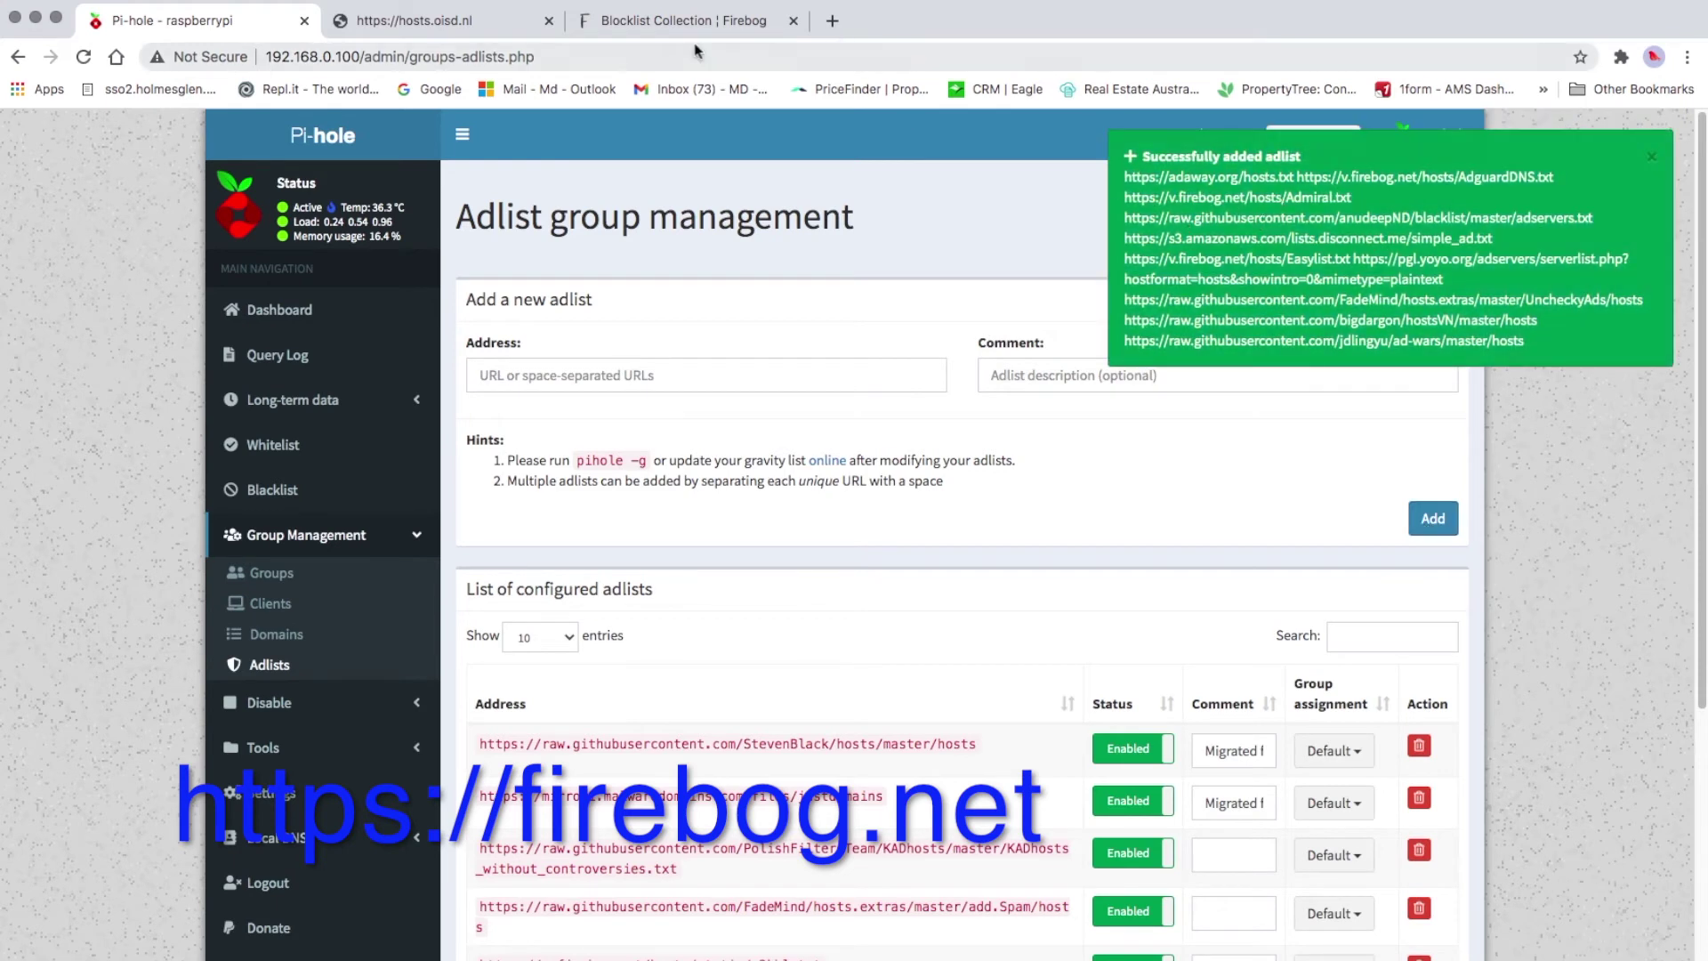
pyautogui.click(676, 20)
# Copy the Firebog Tracking & Telemetry Lists URLs and add them as Pi-hole adlists
pyautogui.scroll(-2, 669, 654)
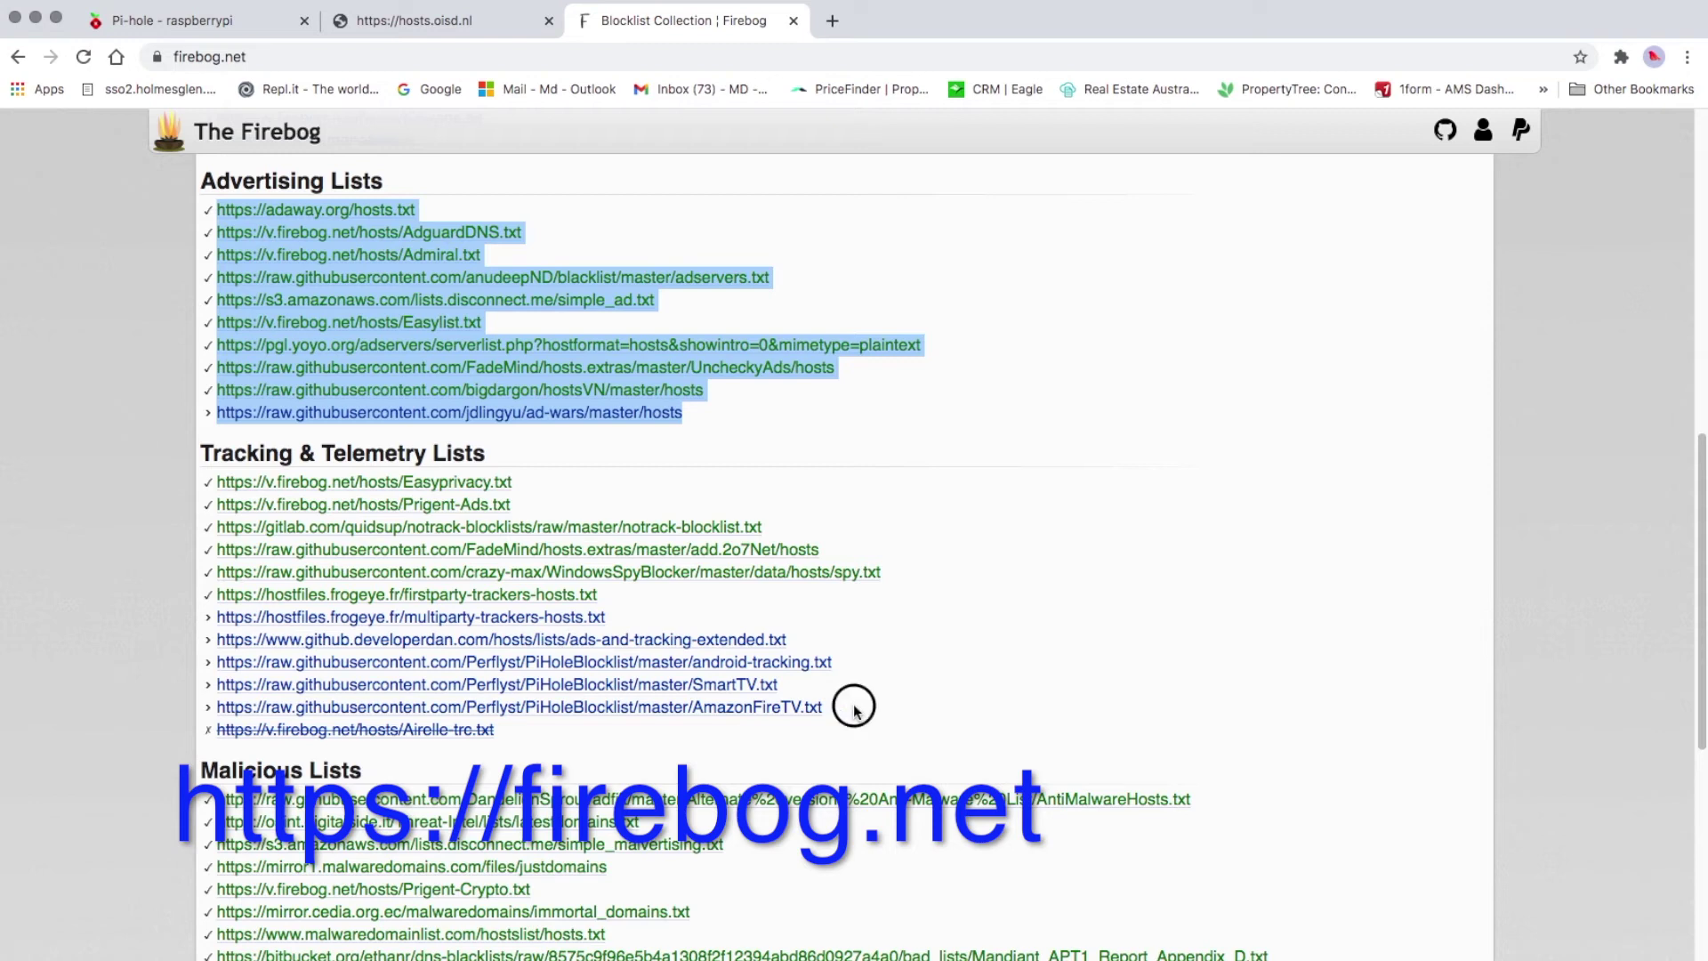
pyautogui.moveTo(854, 706); pyautogui.dragTo(217, 484)
pyautogui.rightClick(350, 527)
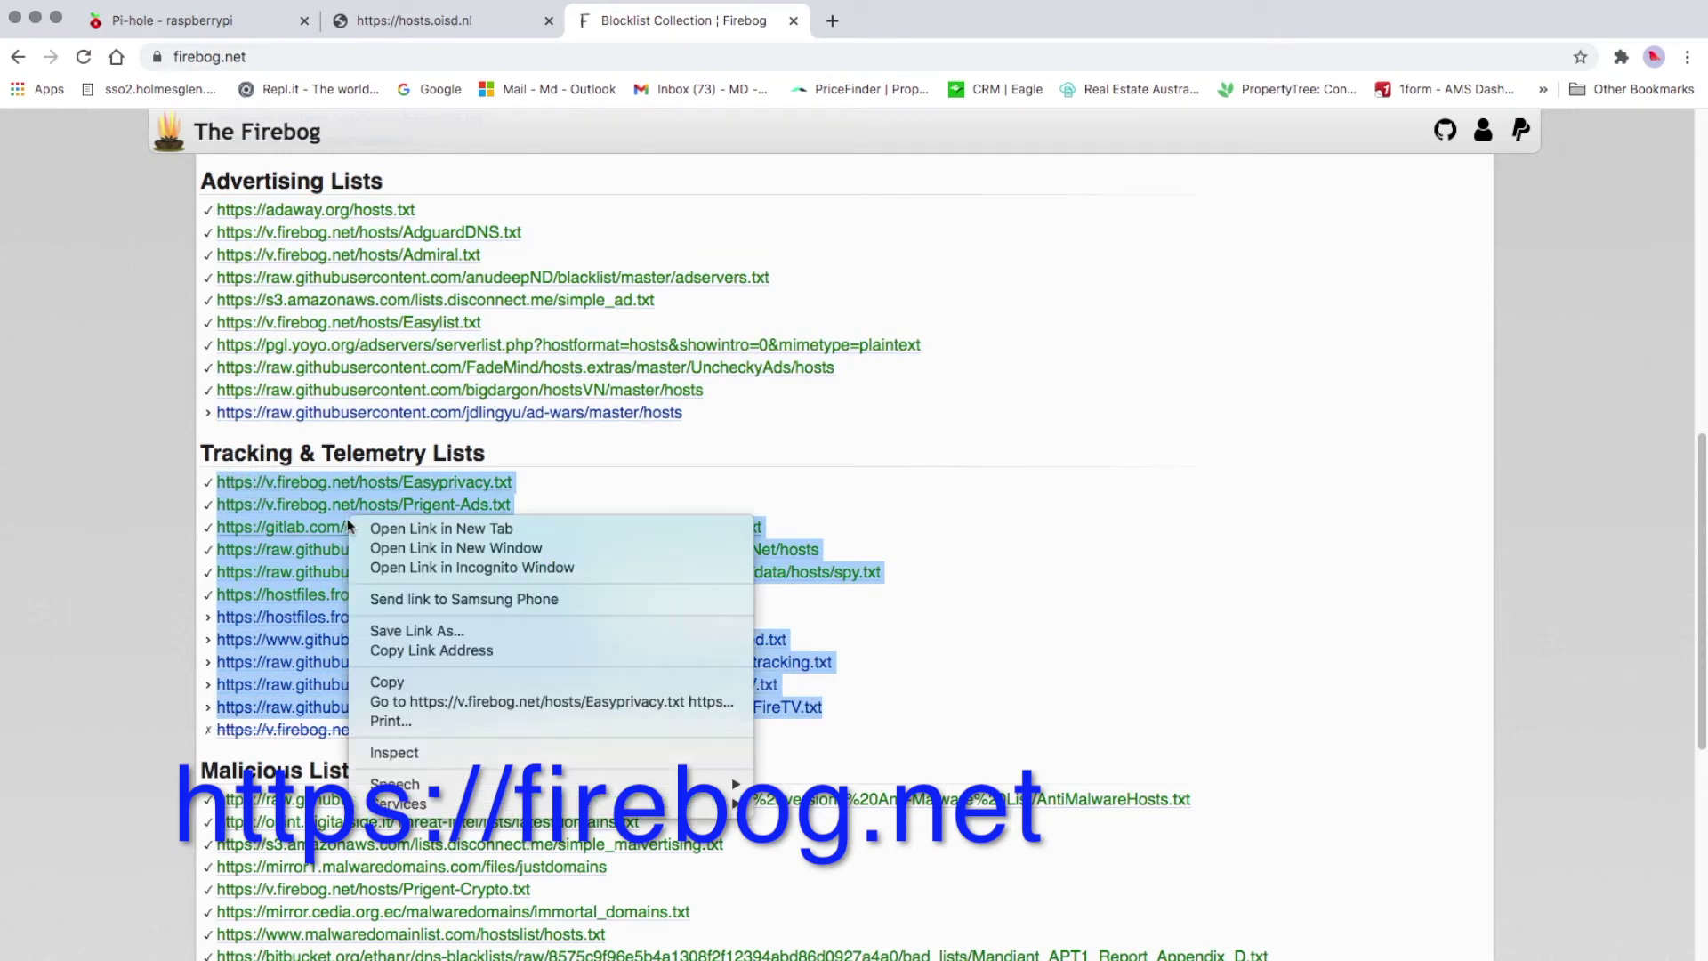
pyautogui.click(419, 686)
pyautogui.click(218, 18)
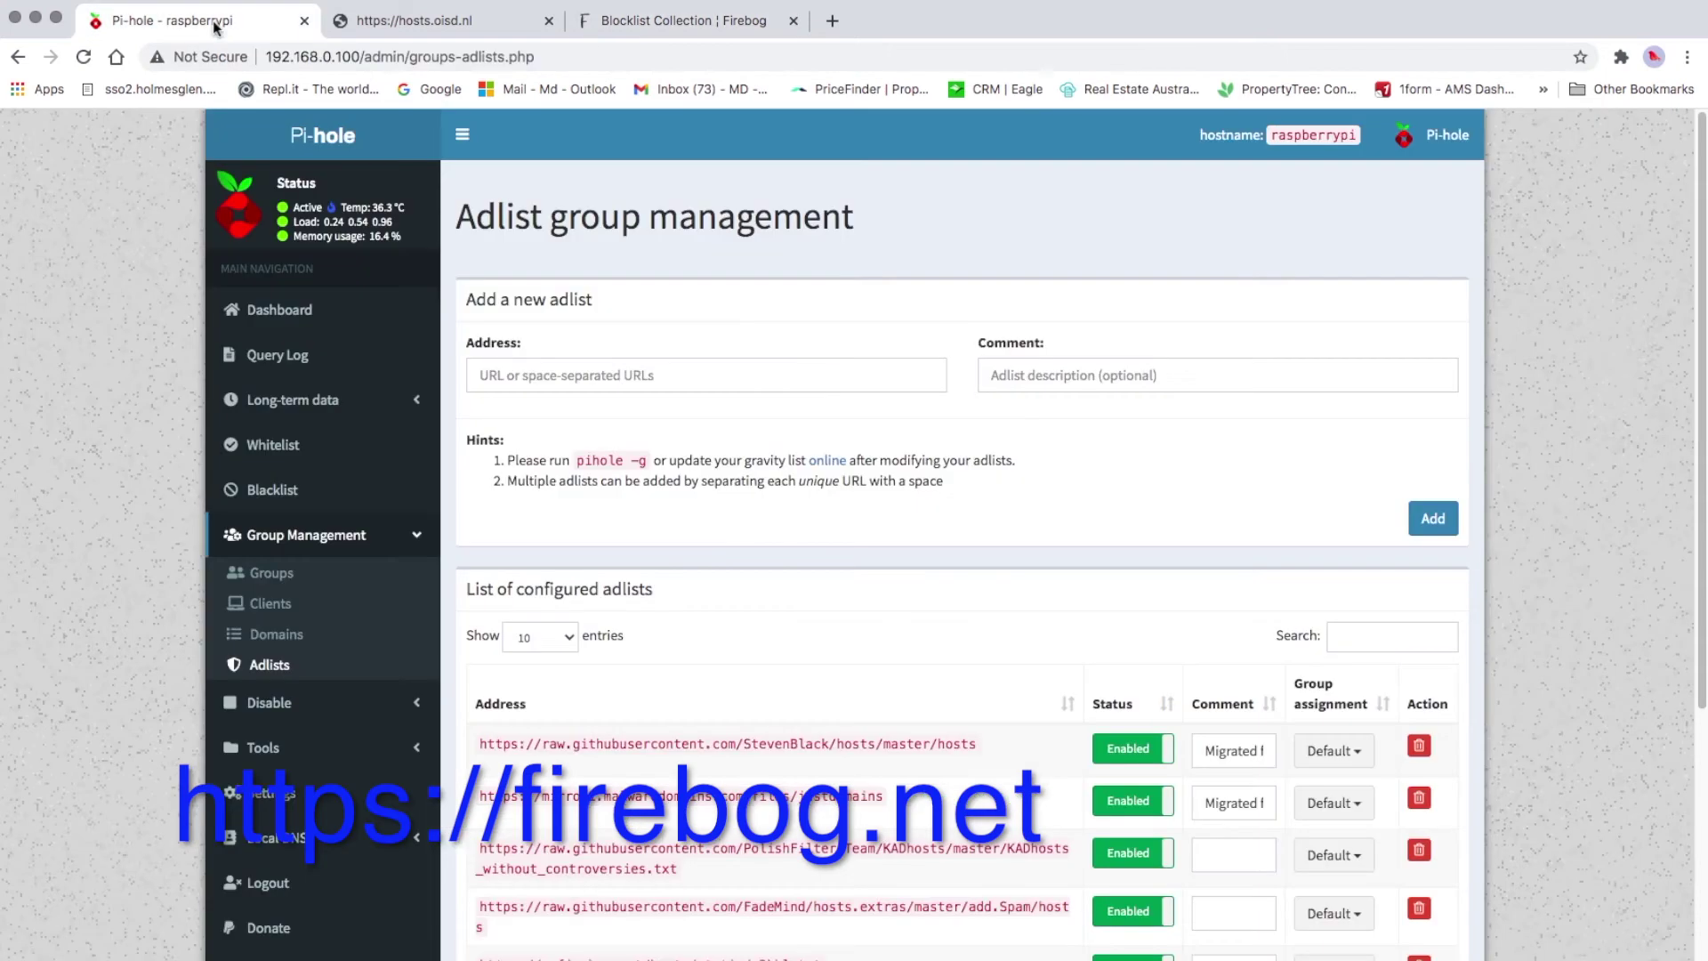
pyautogui.click(702, 379)
pyautogui.rightClick(702, 379)
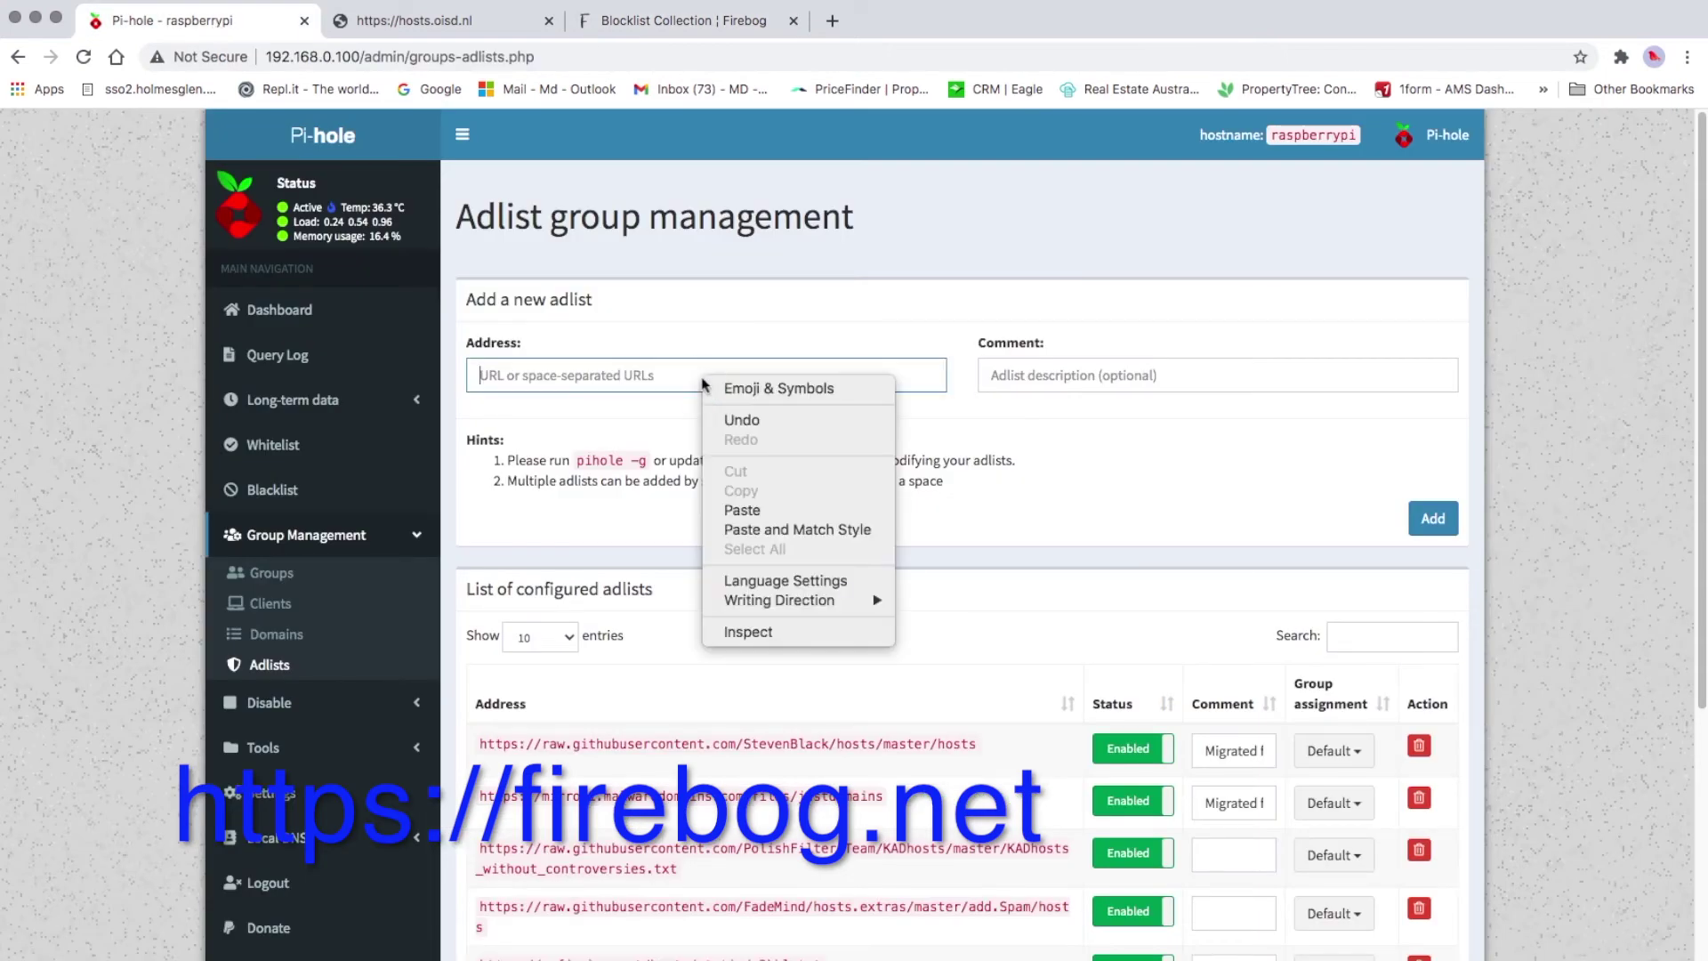
pyautogui.click(783, 512)
pyautogui.click(1433, 519)
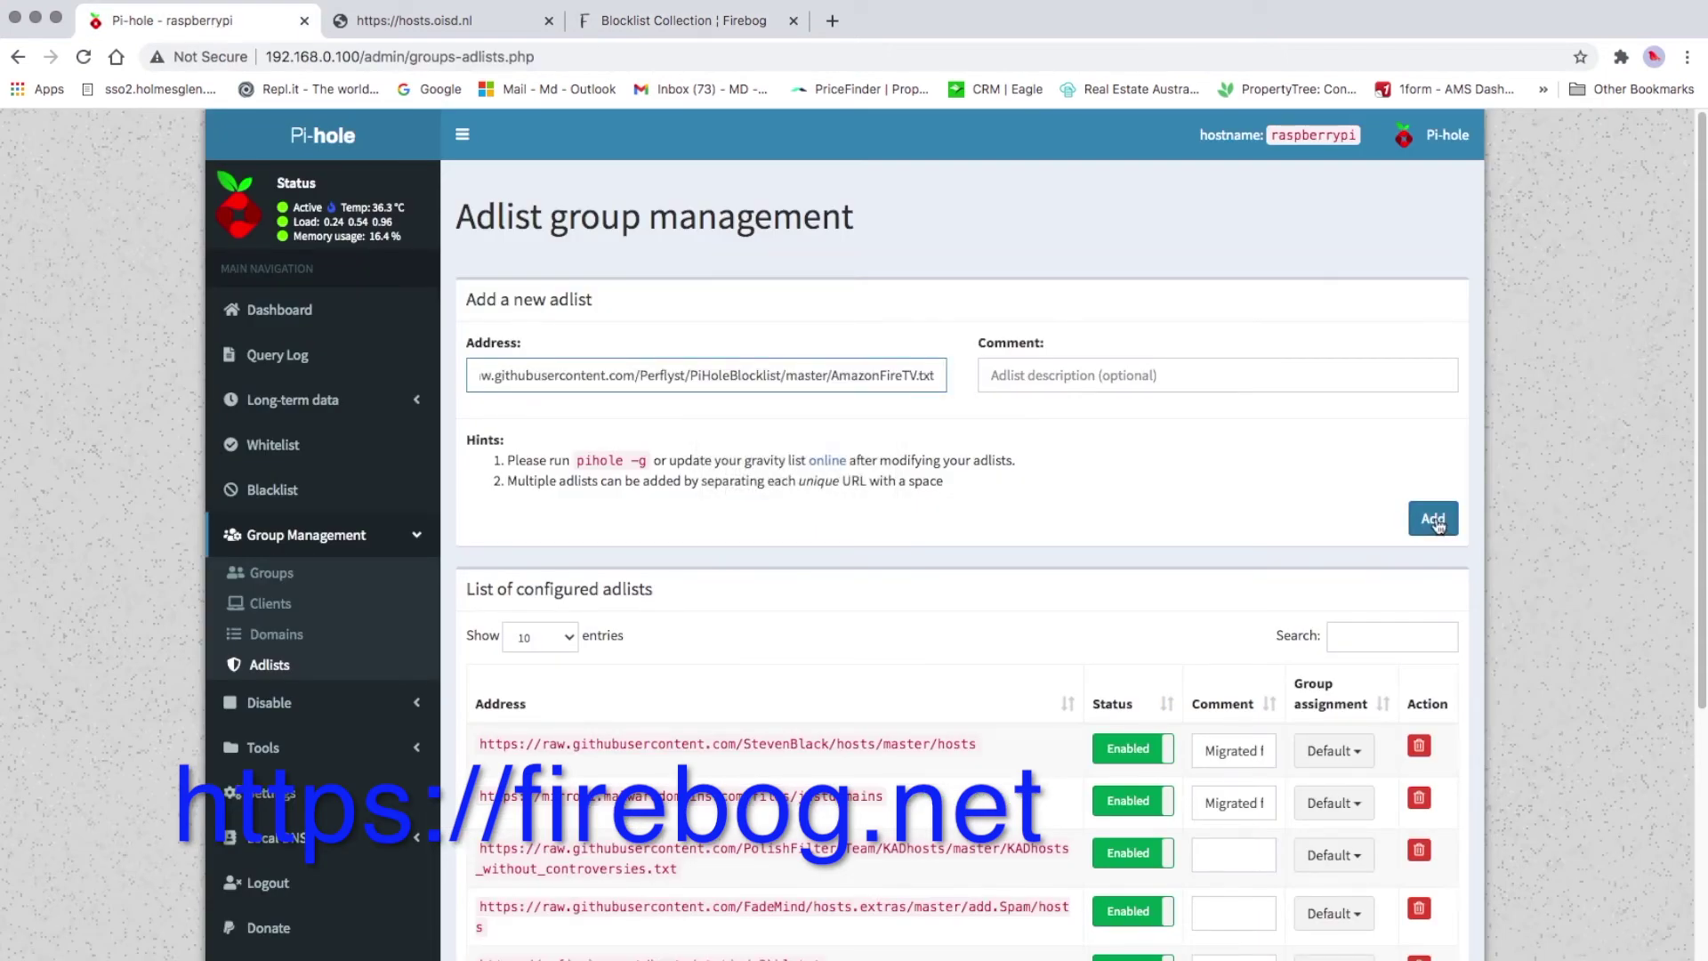
pyautogui.click(649, 21)
# Copy the Firebog Malicious Lists URLs and add them as Pi-hole adlists
pyautogui.scroll(-5, 605, 574)
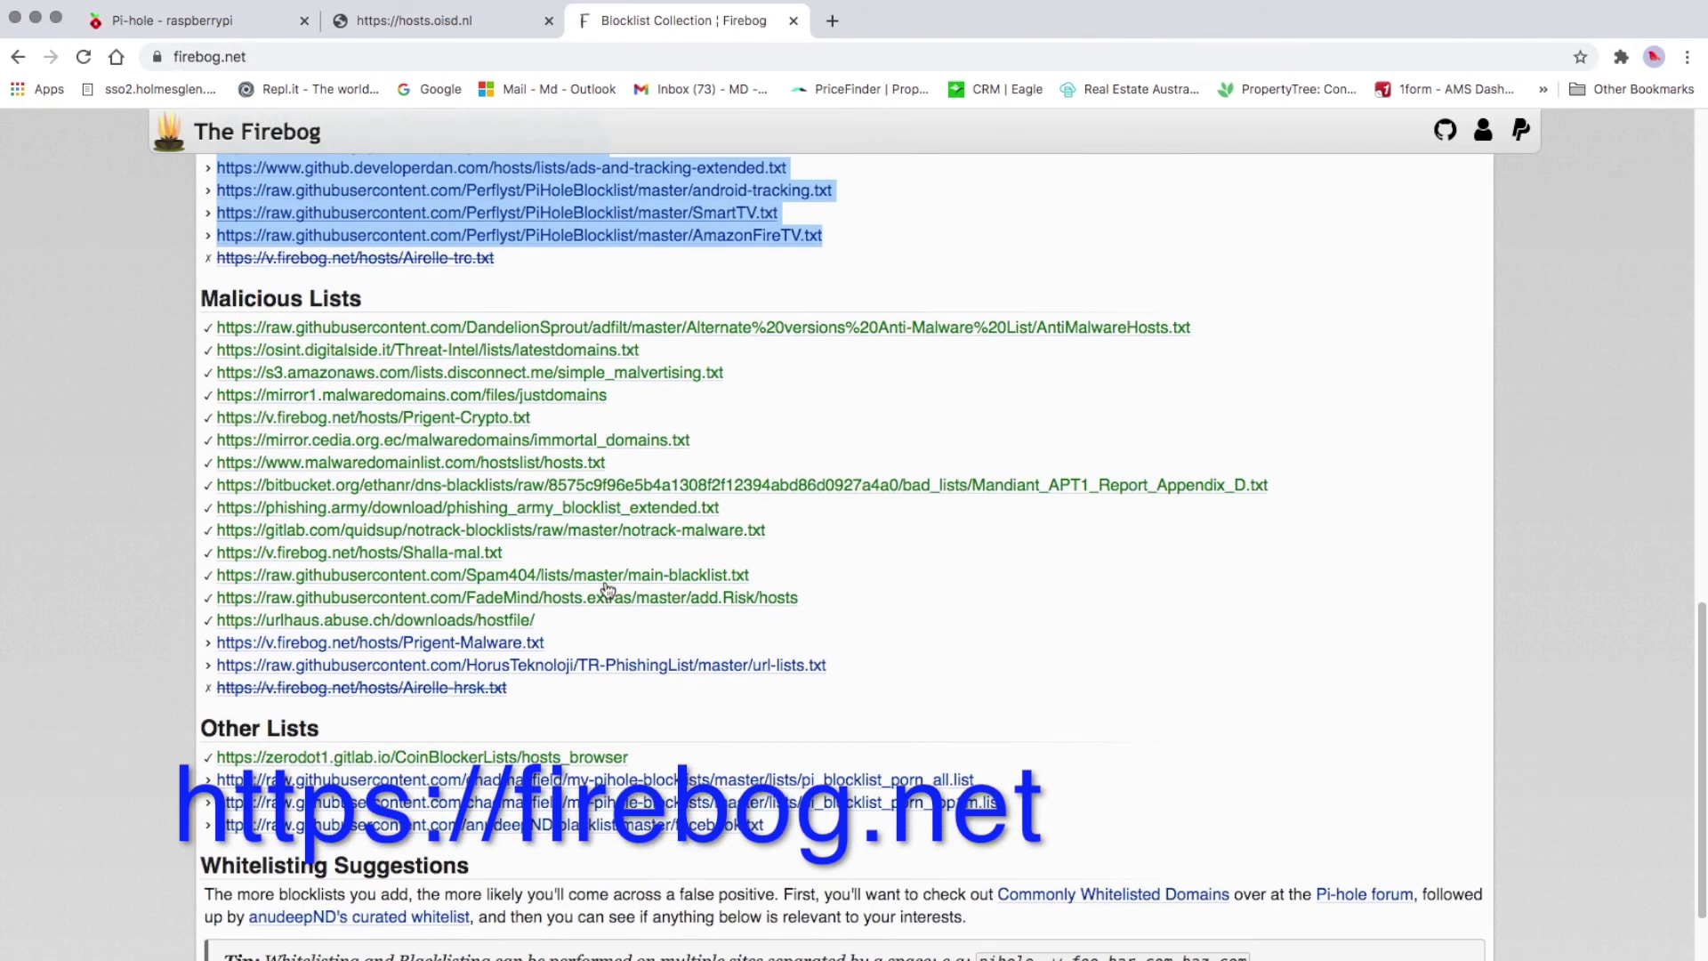
pyautogui.moveTo(805, 658); pyautogui.dragTo(214, 322)
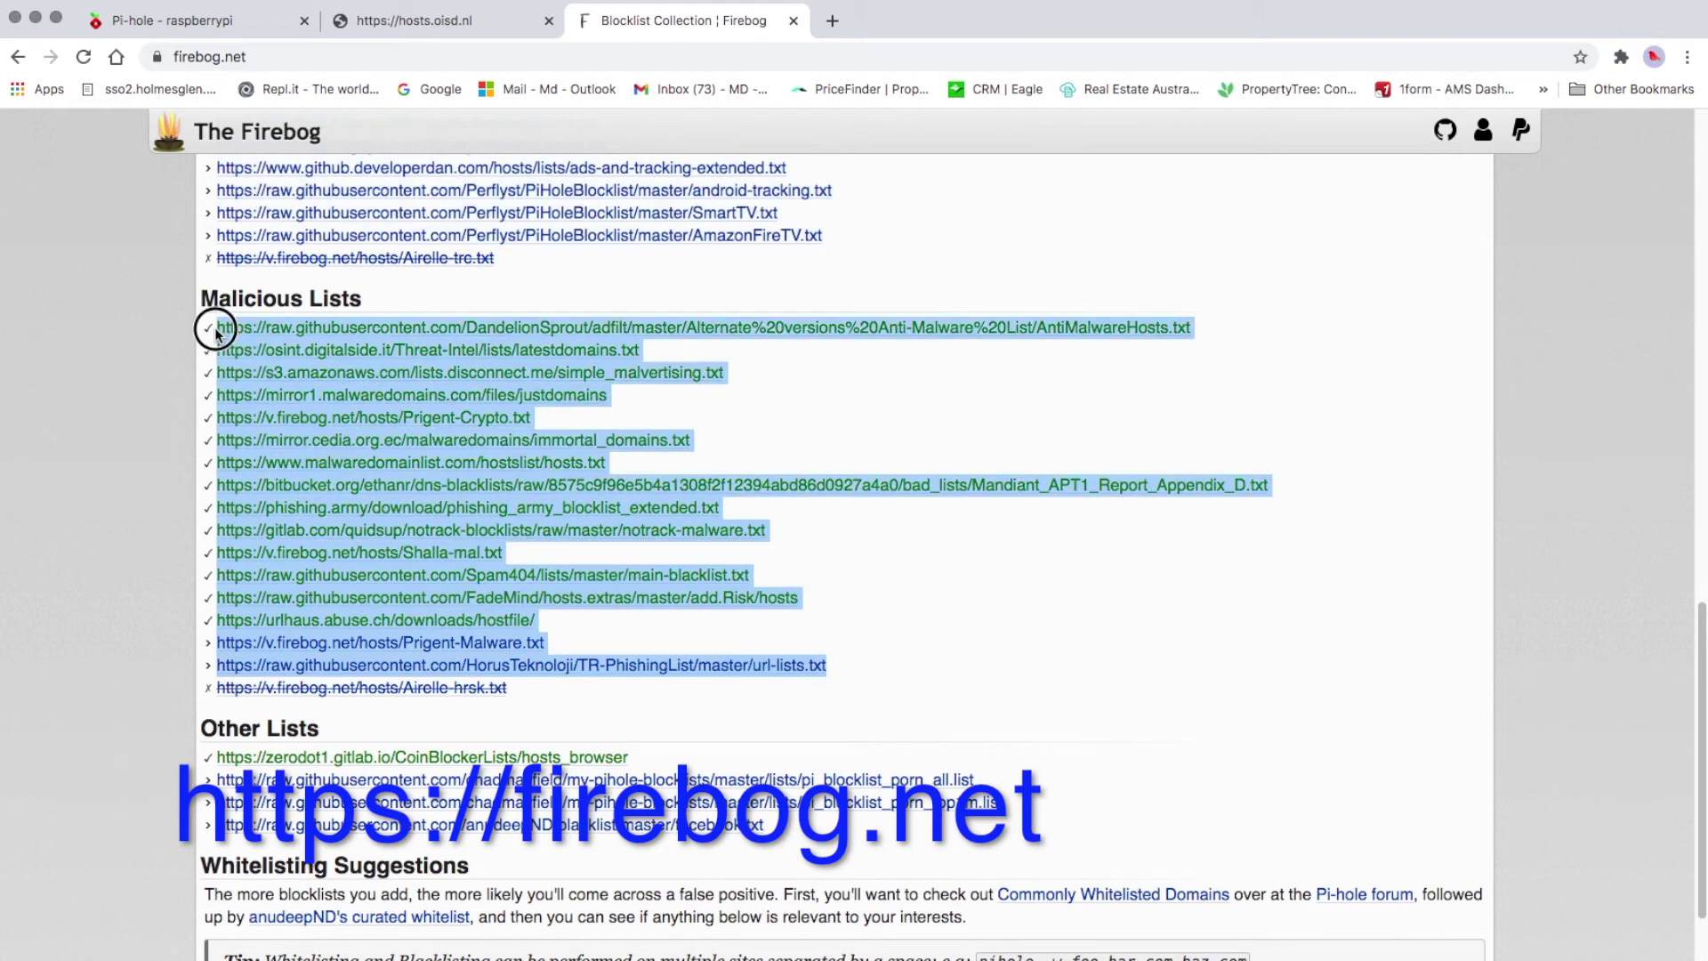
pyautogui.rightClick(324, 385)
pyautogui.click(370, 549)
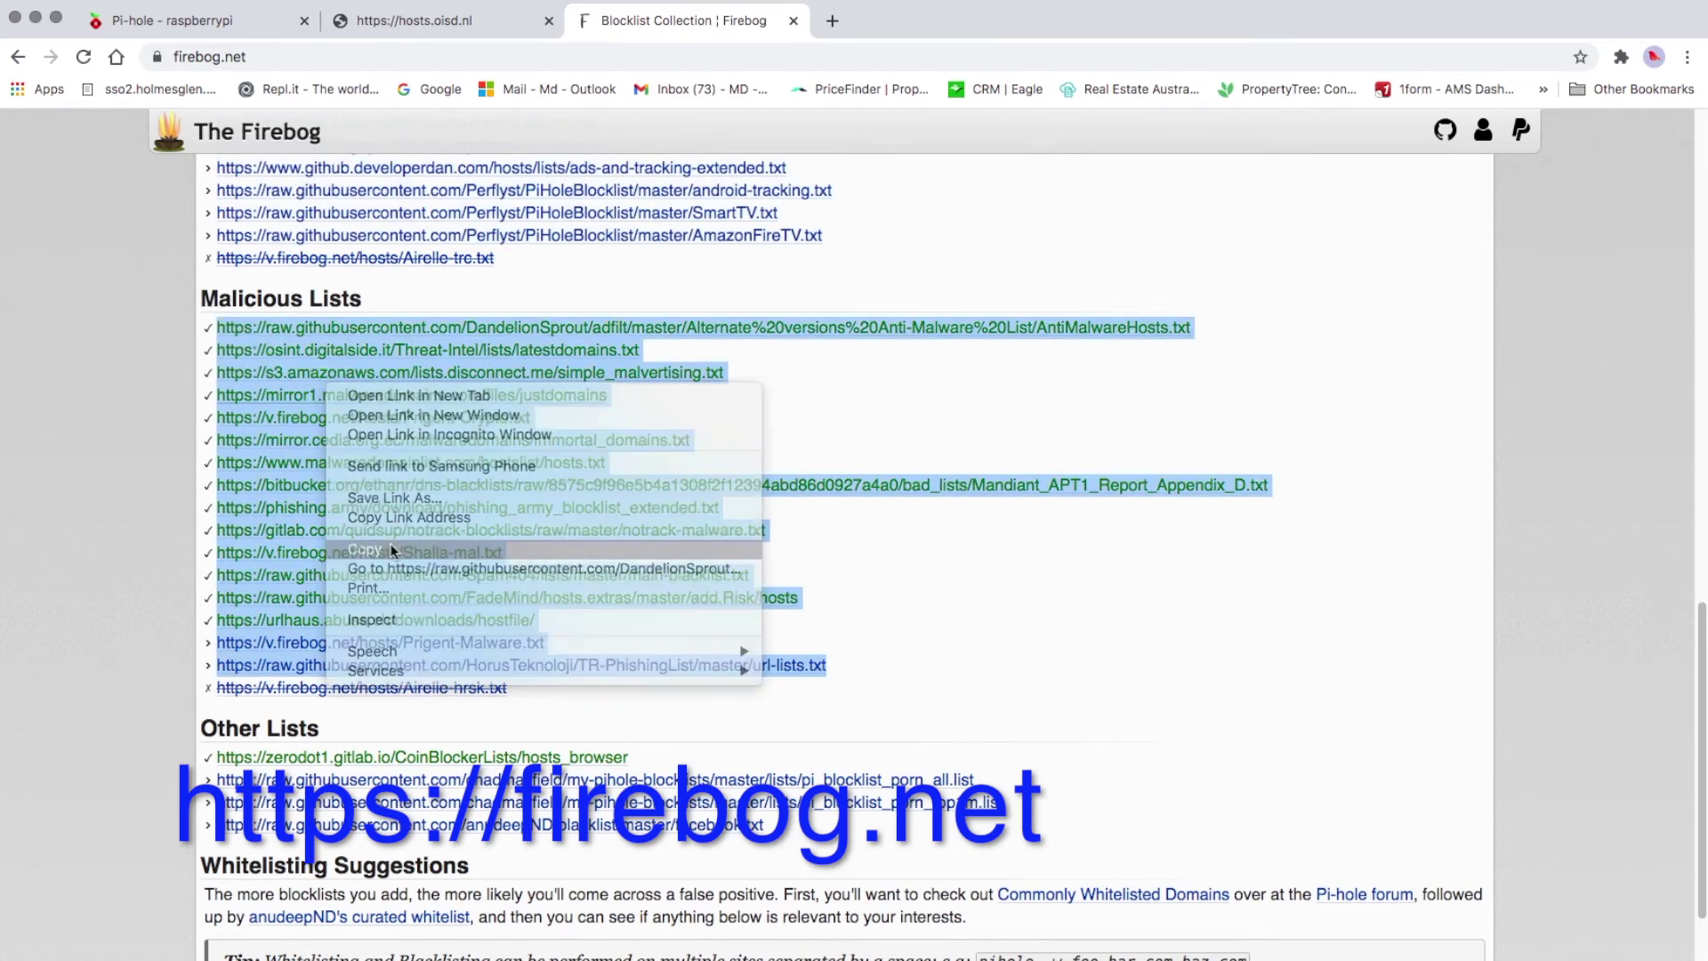
pyautogui.click(221, 17)
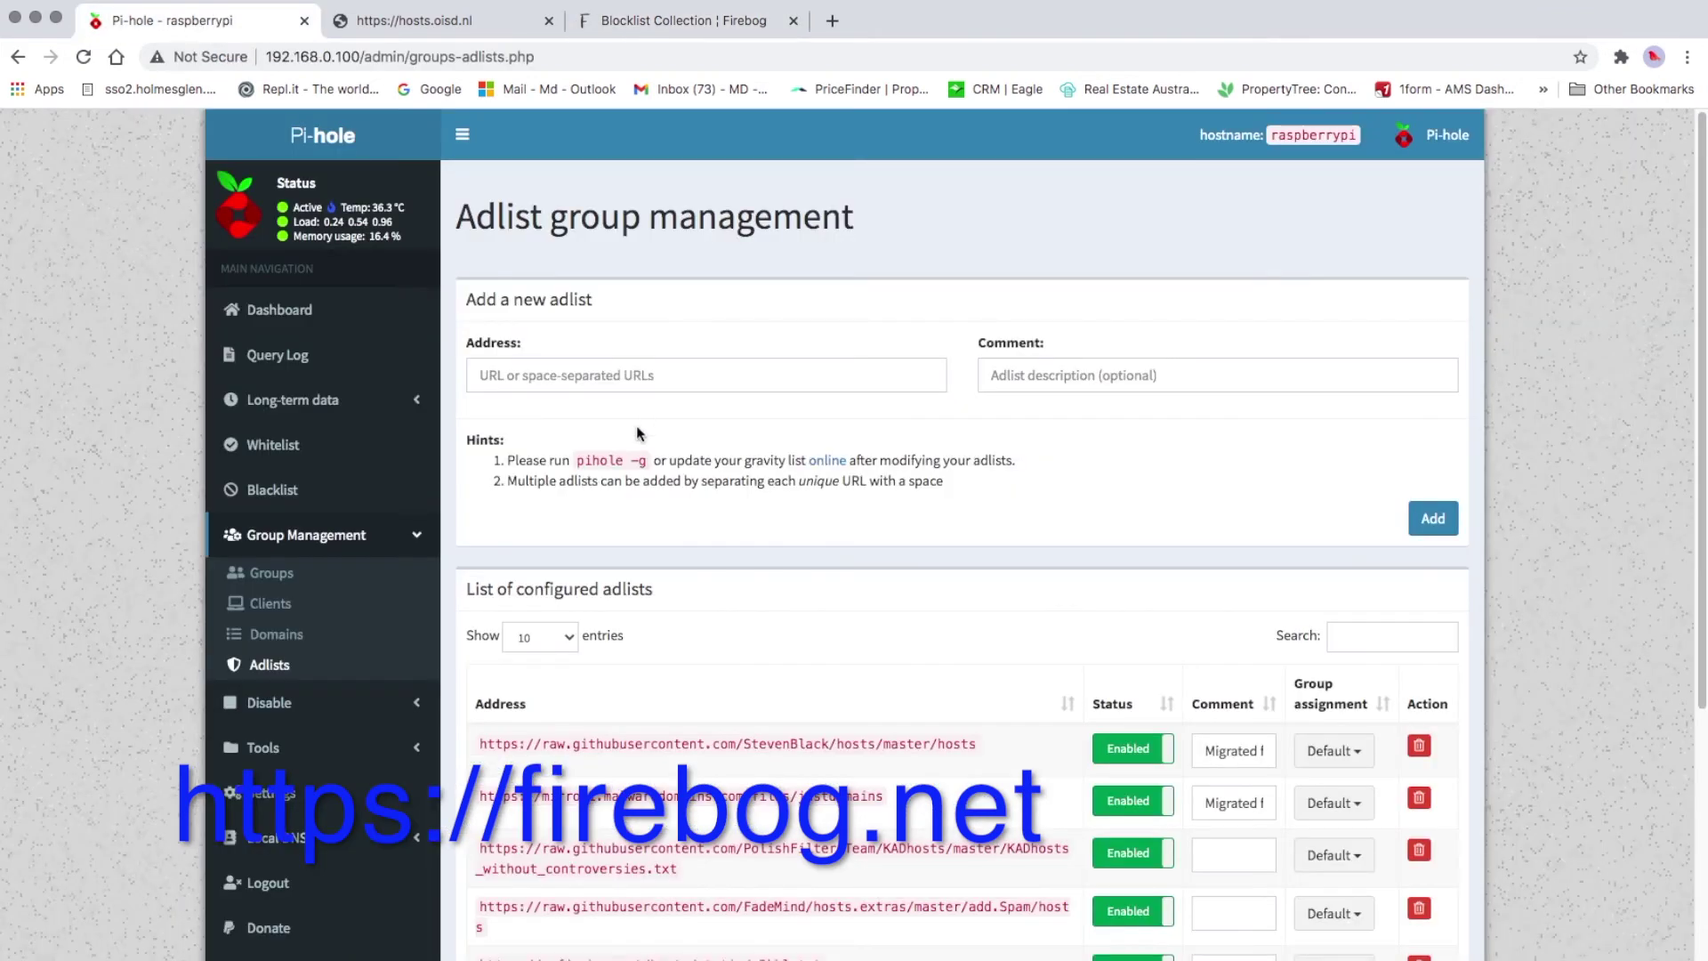
pyautogui.rightClick(603, 386)
pyautogui.click(642, 504)
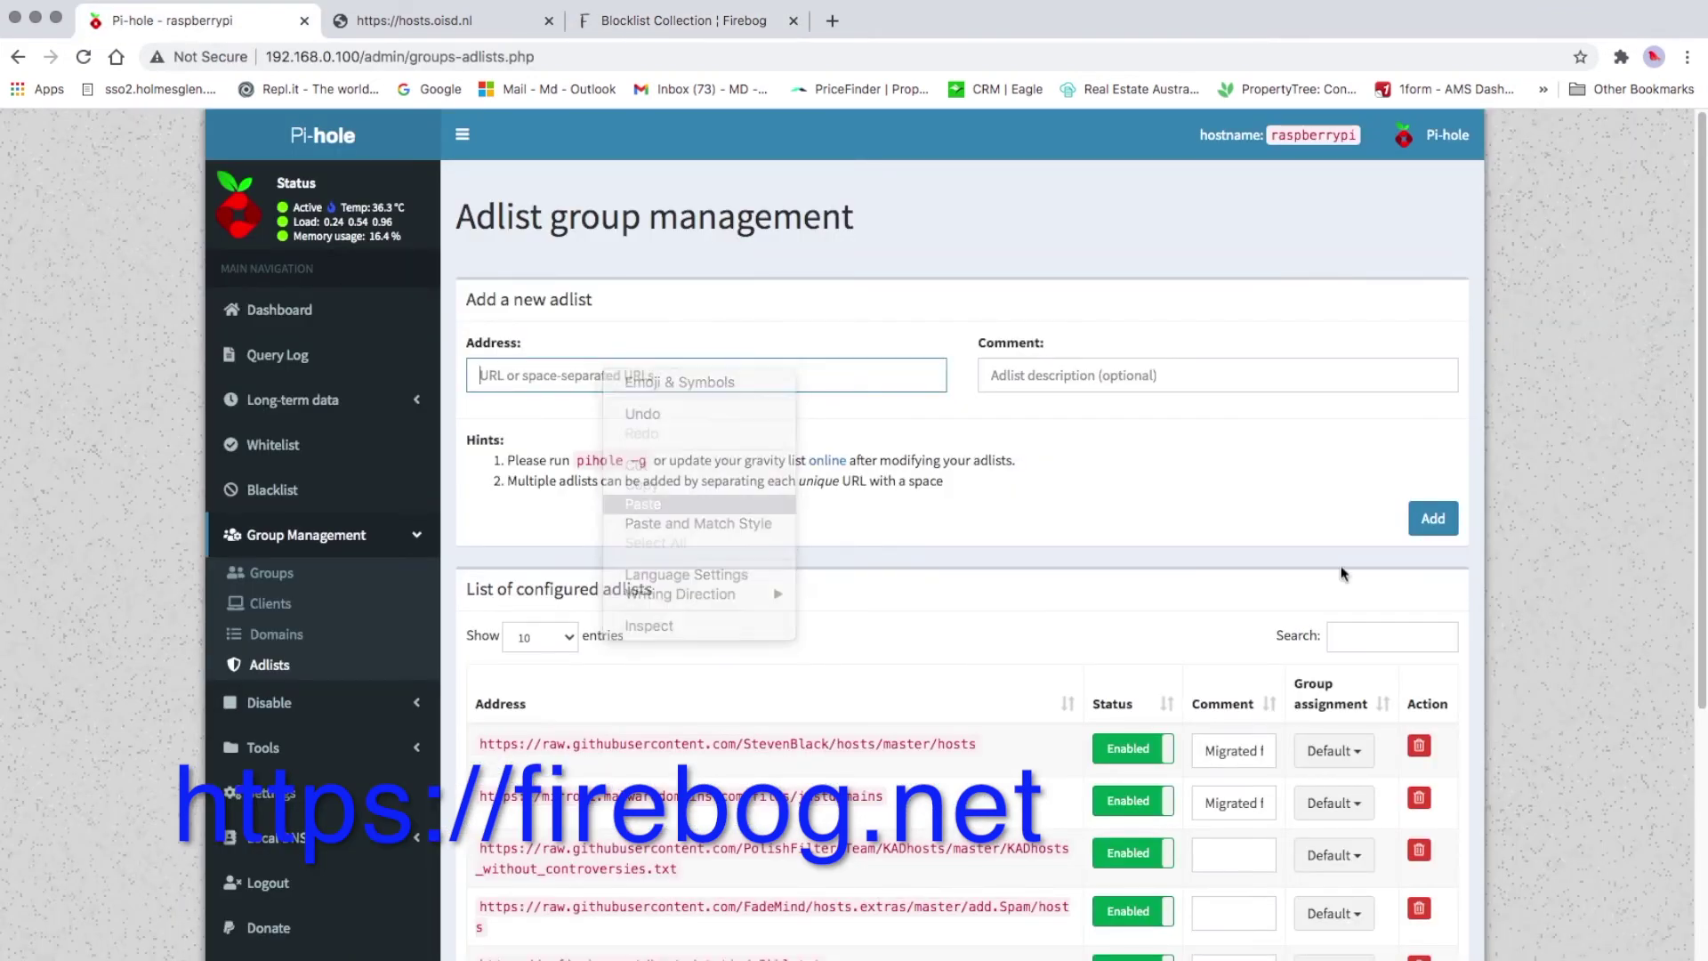
pyautogui.click(1435, 531)
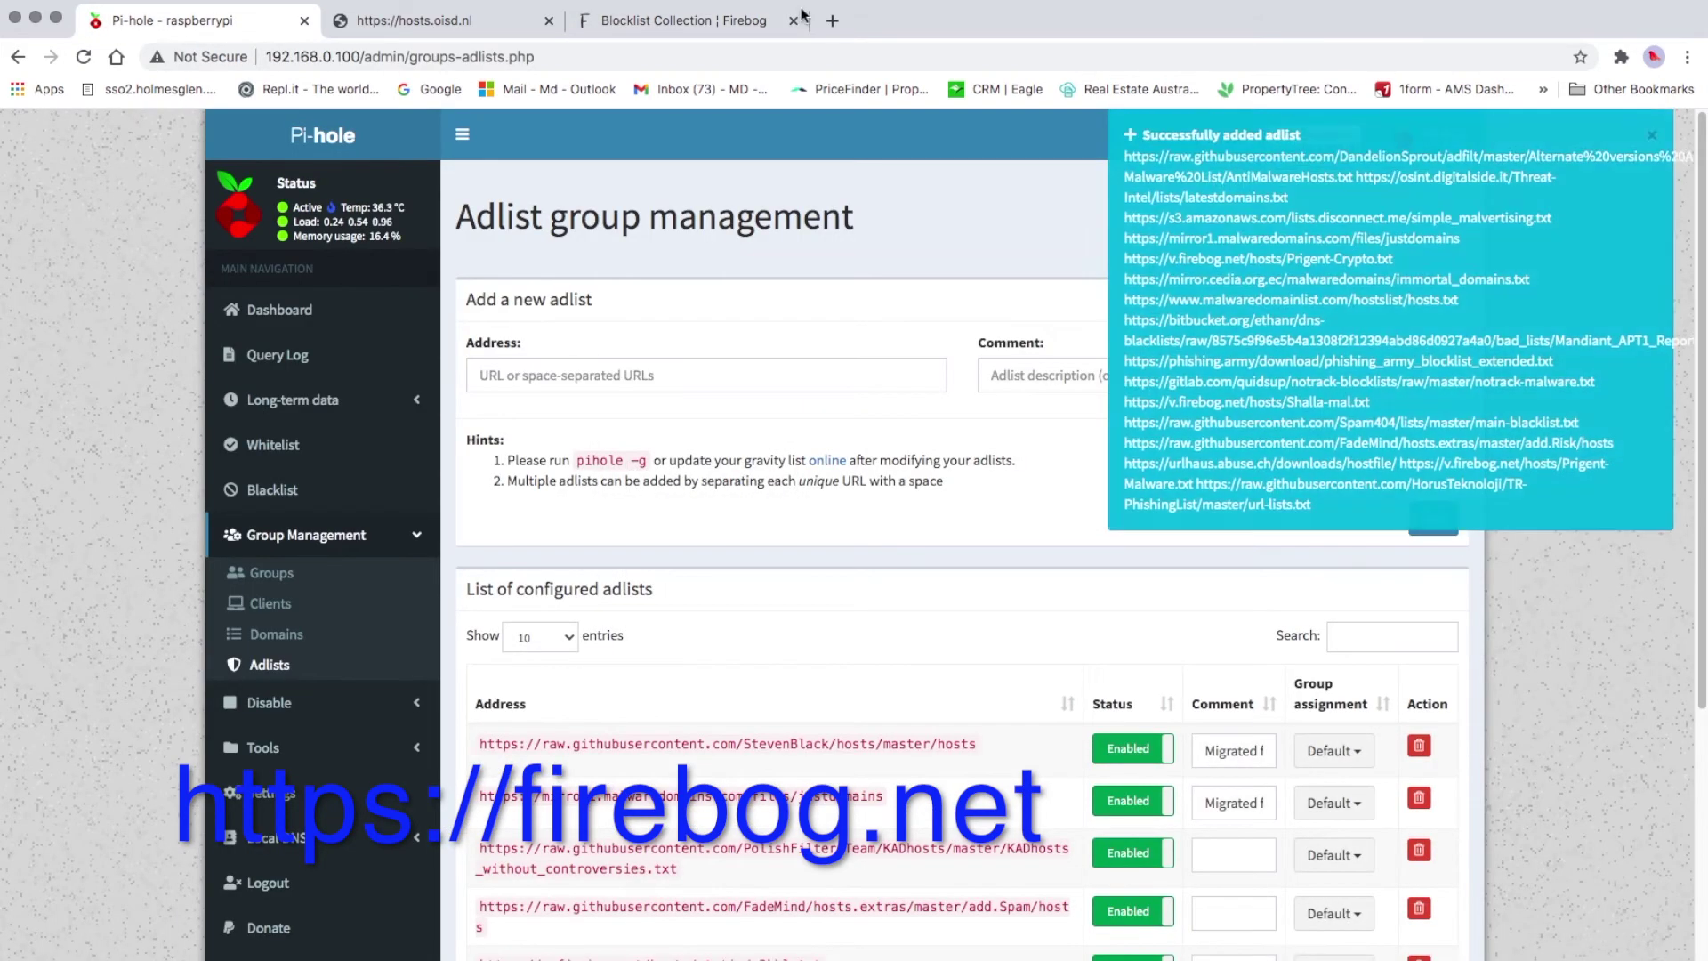
pyautogui.click(701, 20)
# Copy the four Firebog Other Lists URLs and add them as Pi-hole adlists
pyautogui.scroll(-3, 752, 552)
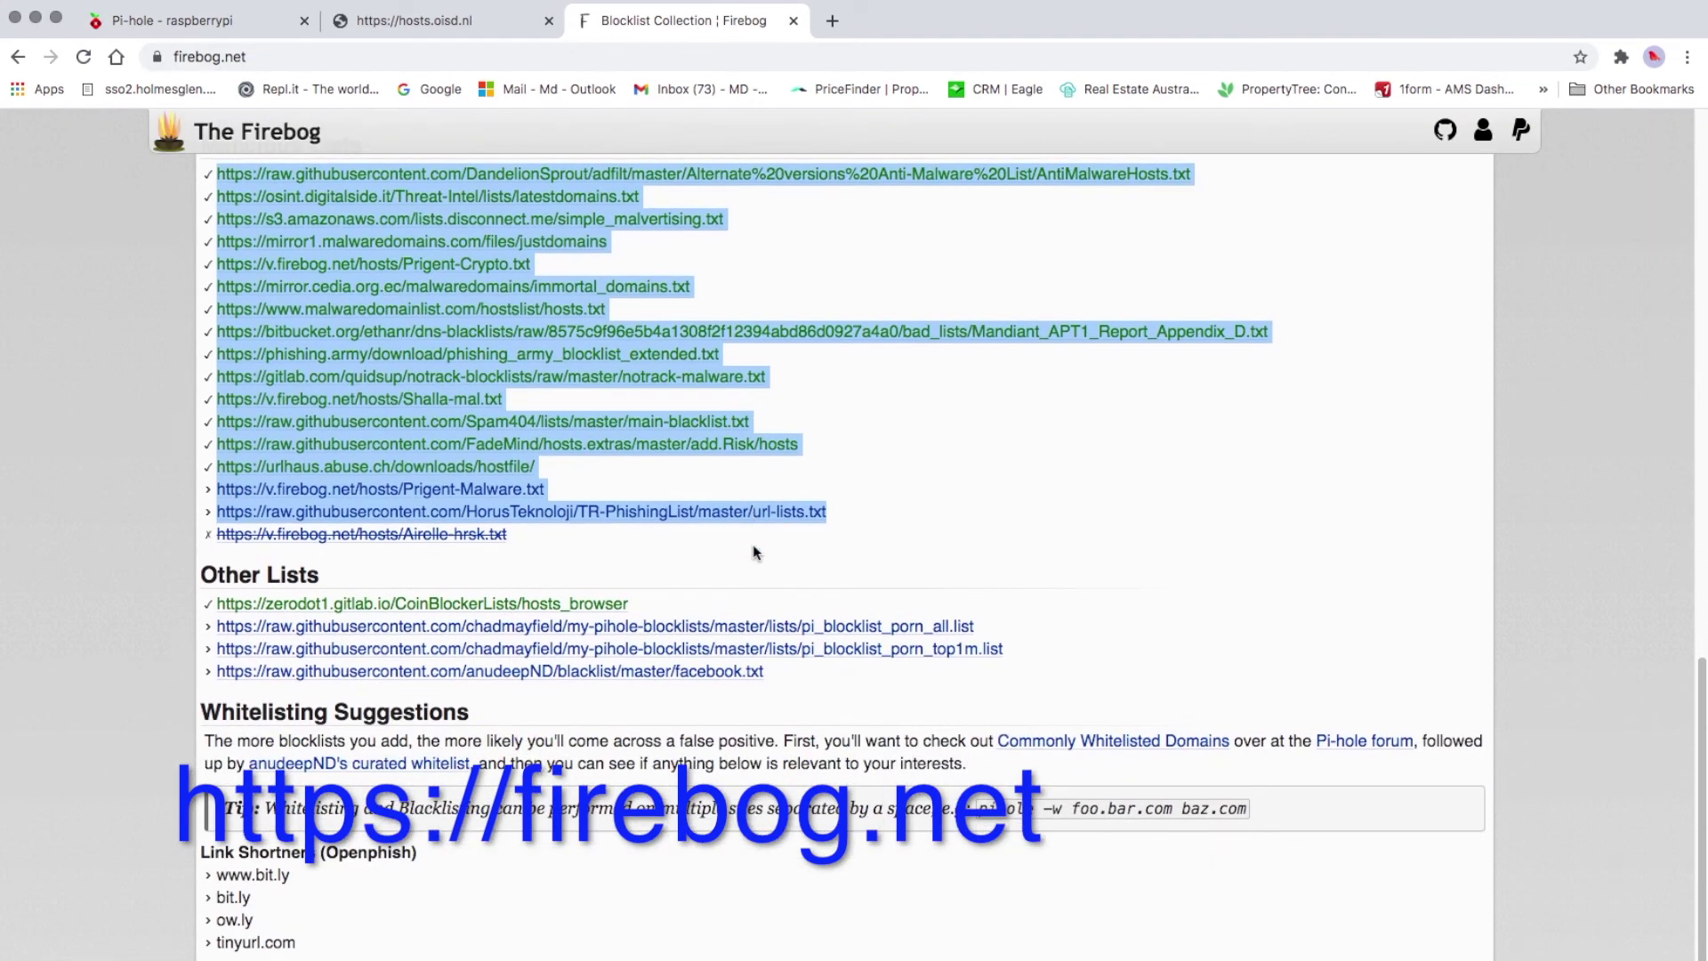
pyautogui.moveTo(823, 679); pyautogui.dragTo(305, 588)
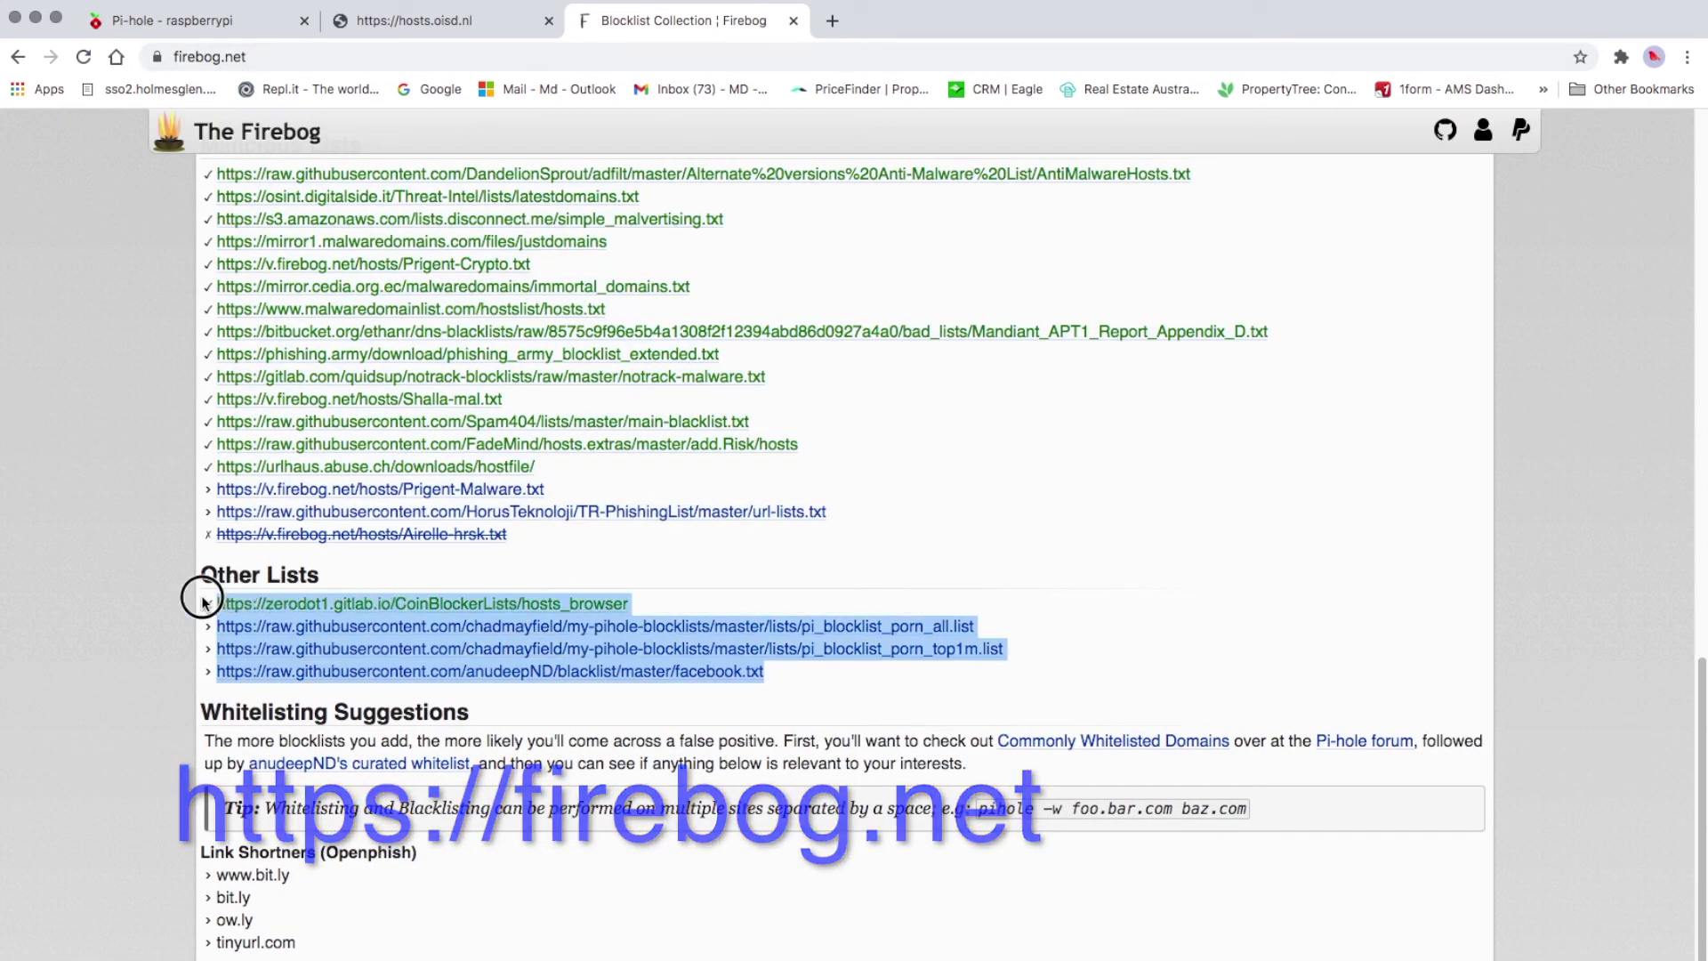
pyautogui.rightClick(349, 627)
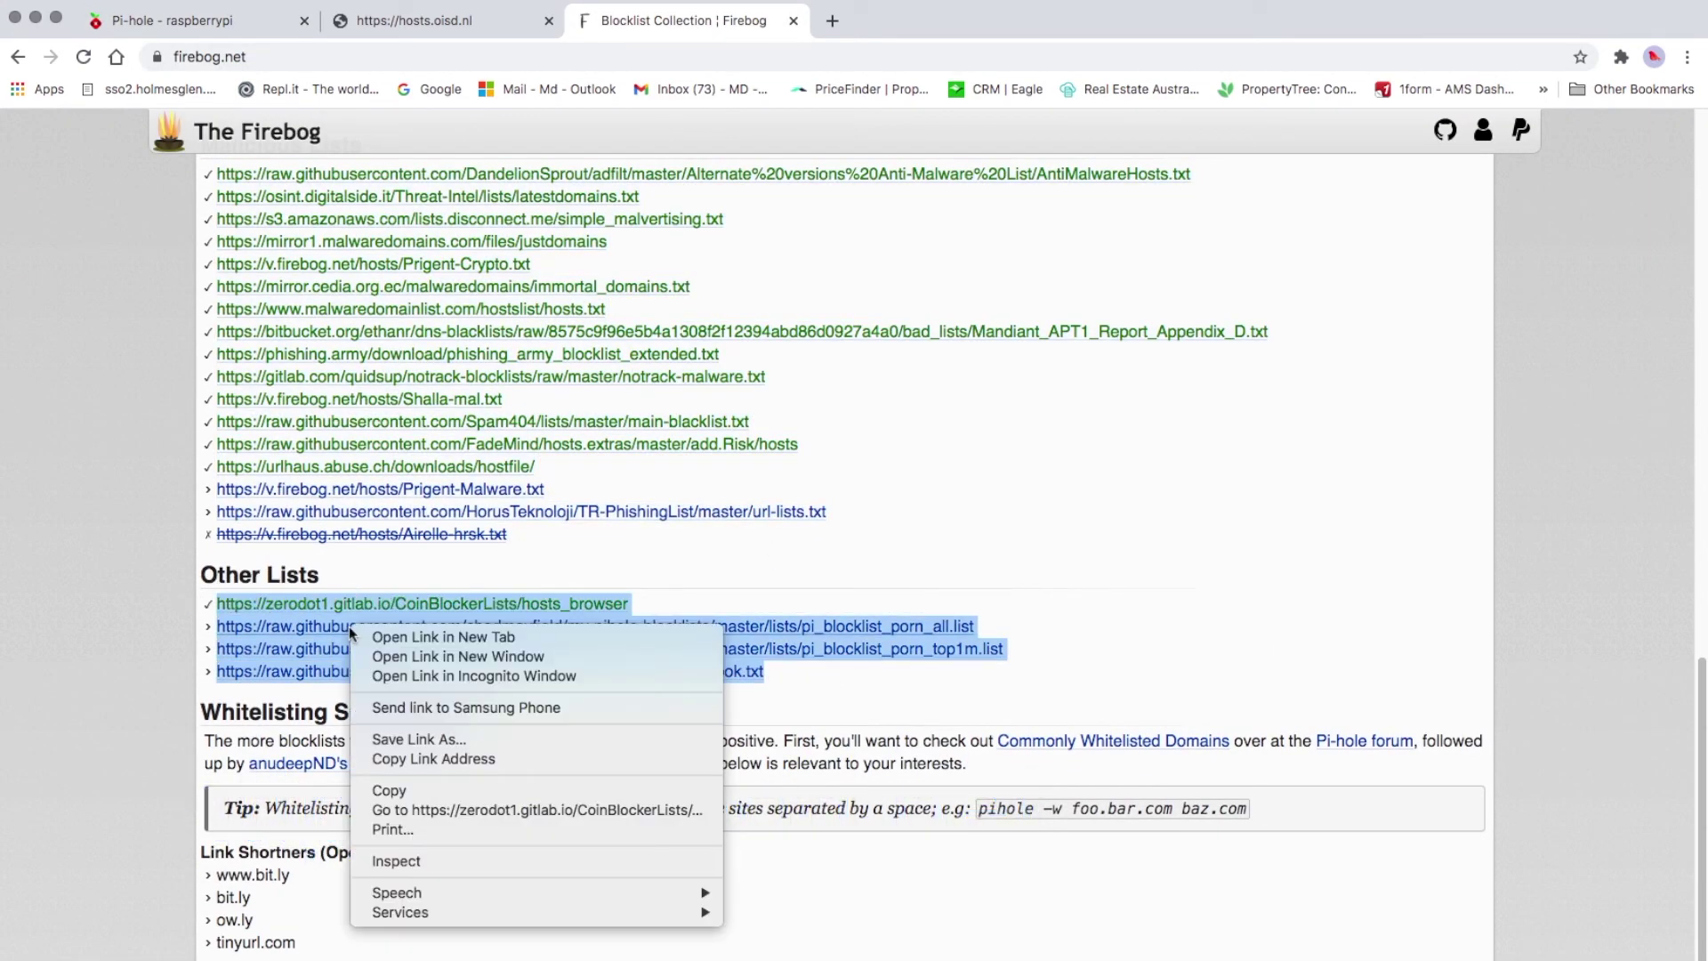
pyautogui.click(396, 790)
pyautogui.click(207, 21)
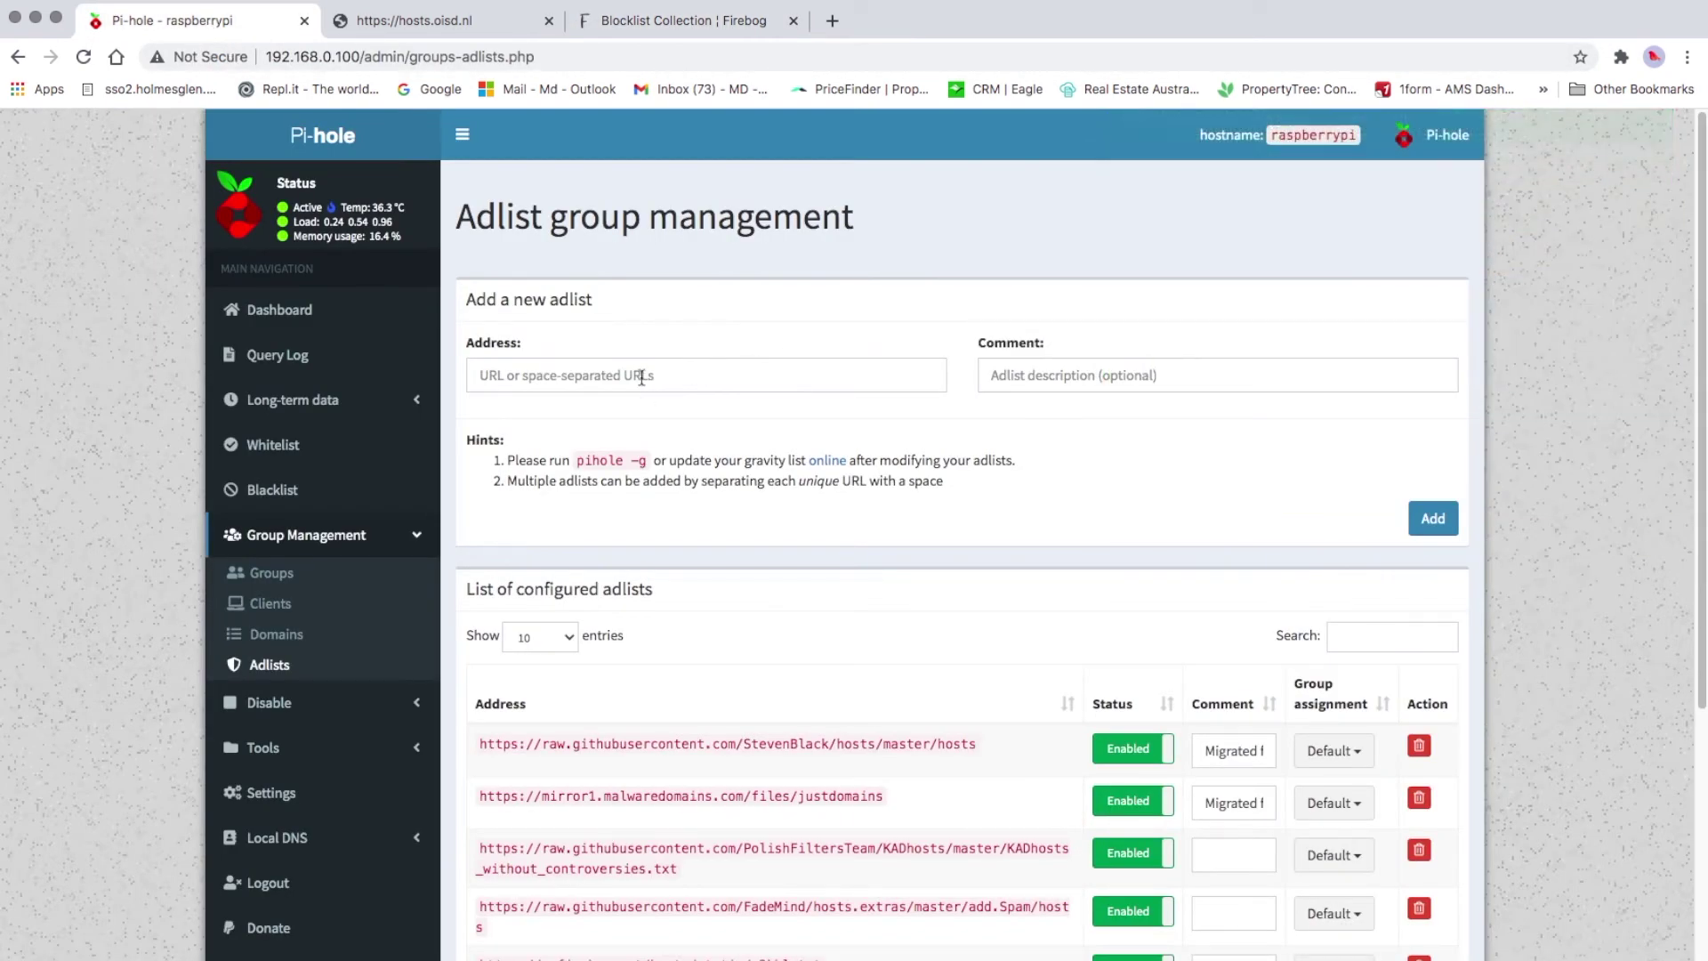
pyautogui.click(641, 375)
pyautogui.rightClick(642, 374)
pyautogui.click(697, 506)
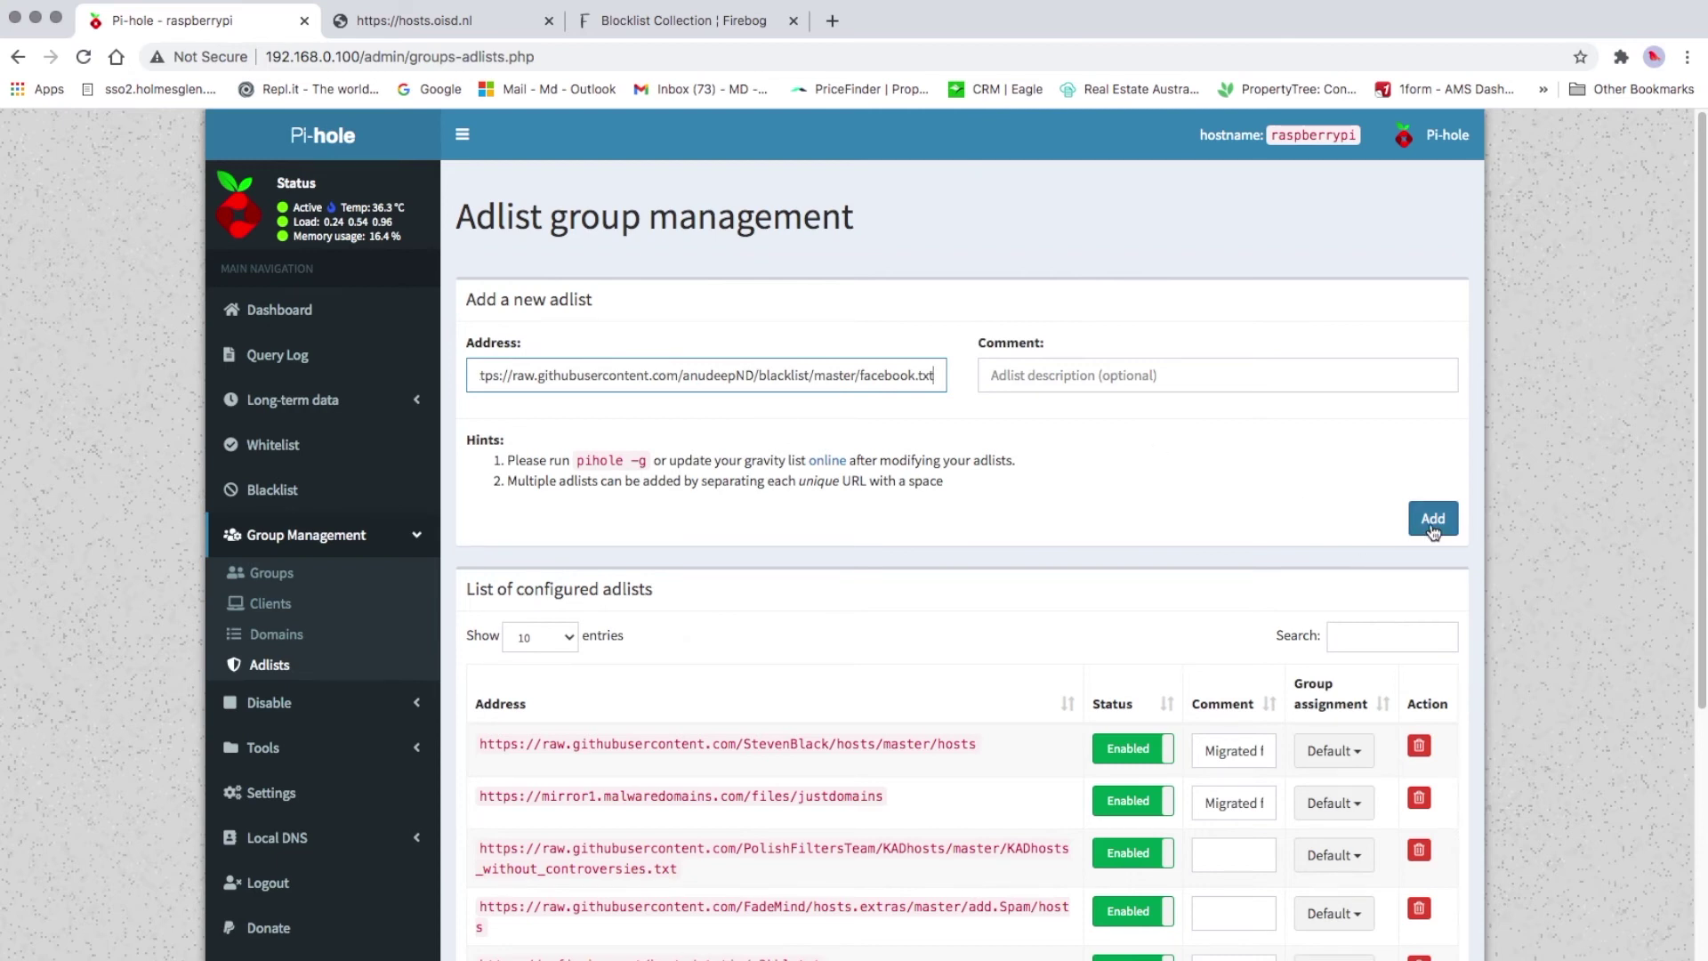
pyautogui.click(1435, 522)
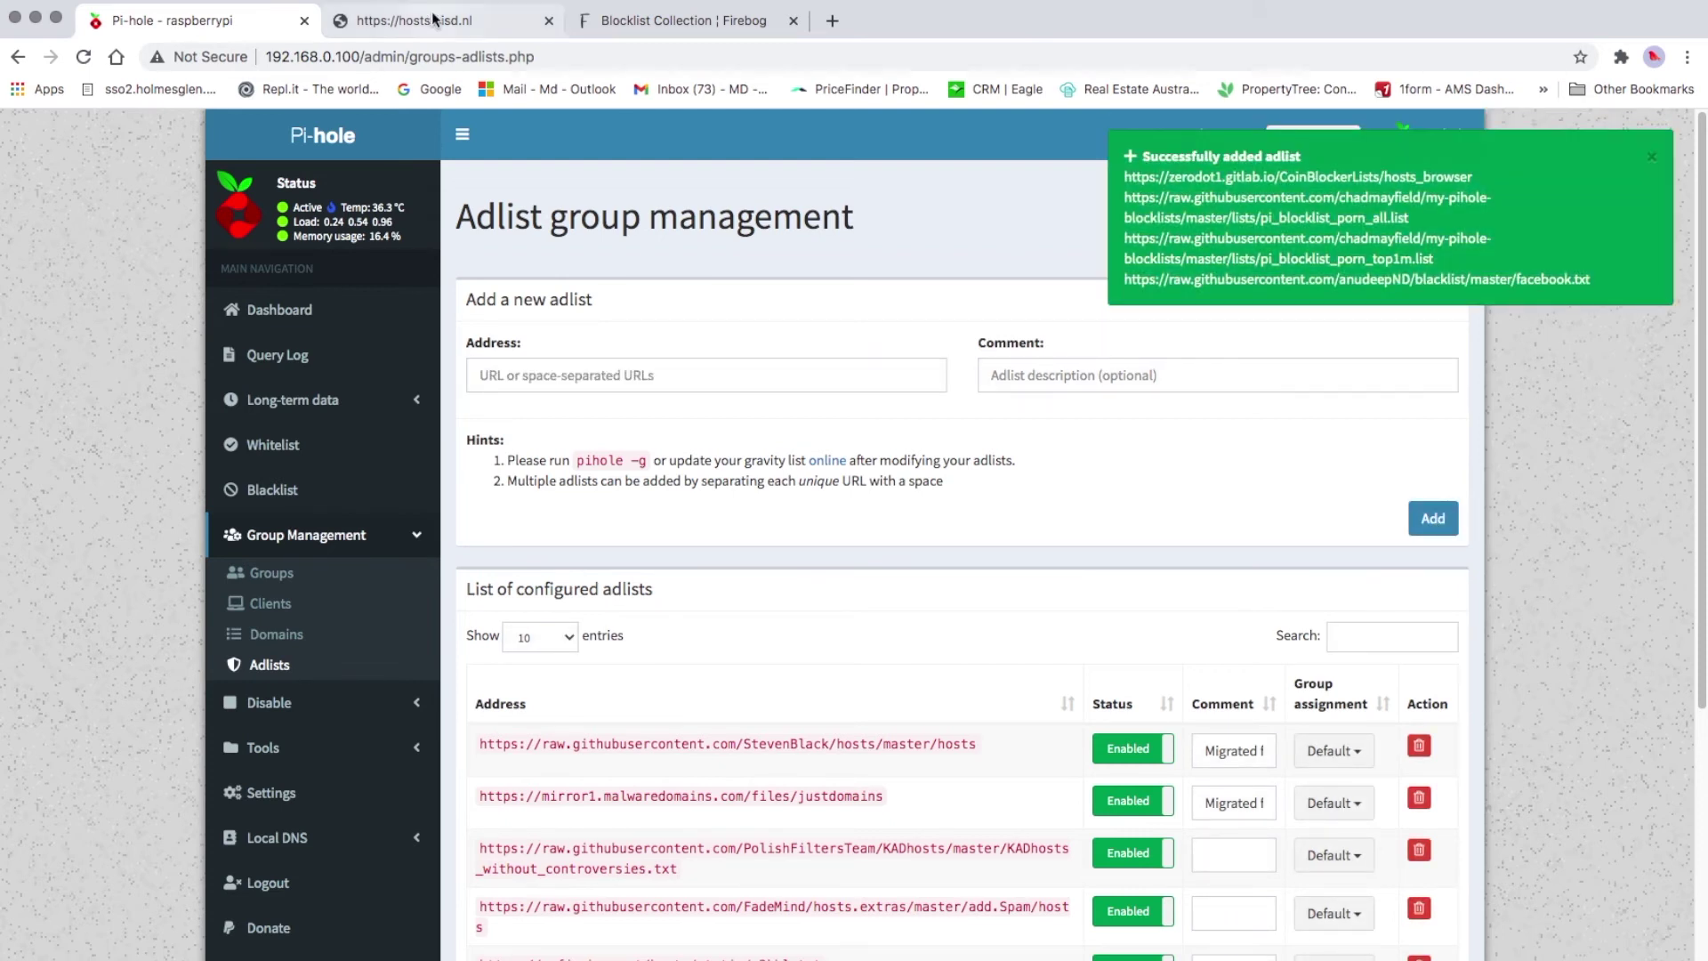
pyautogui.click(689, 24)
# Return to the Pi-hole tab and scroll through the configured adlists, now listing the Firebog entries
pyautogui.scroll(-1, 603, 477)
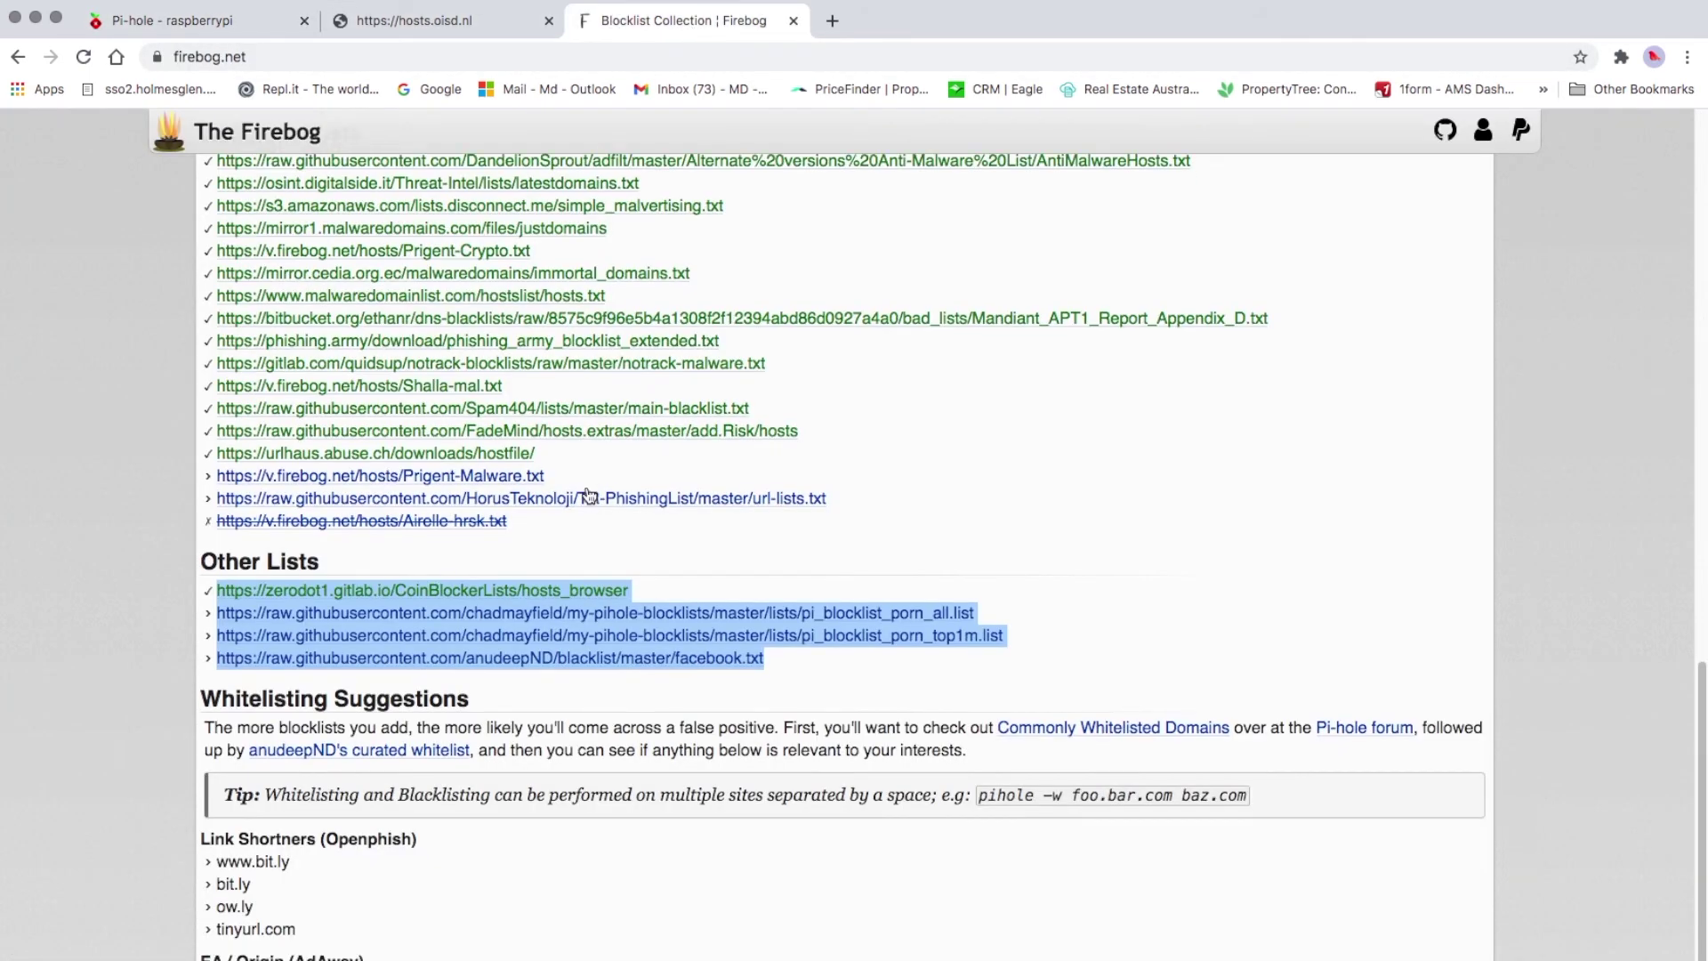
pyautogui.scroll(5, 588, 485)
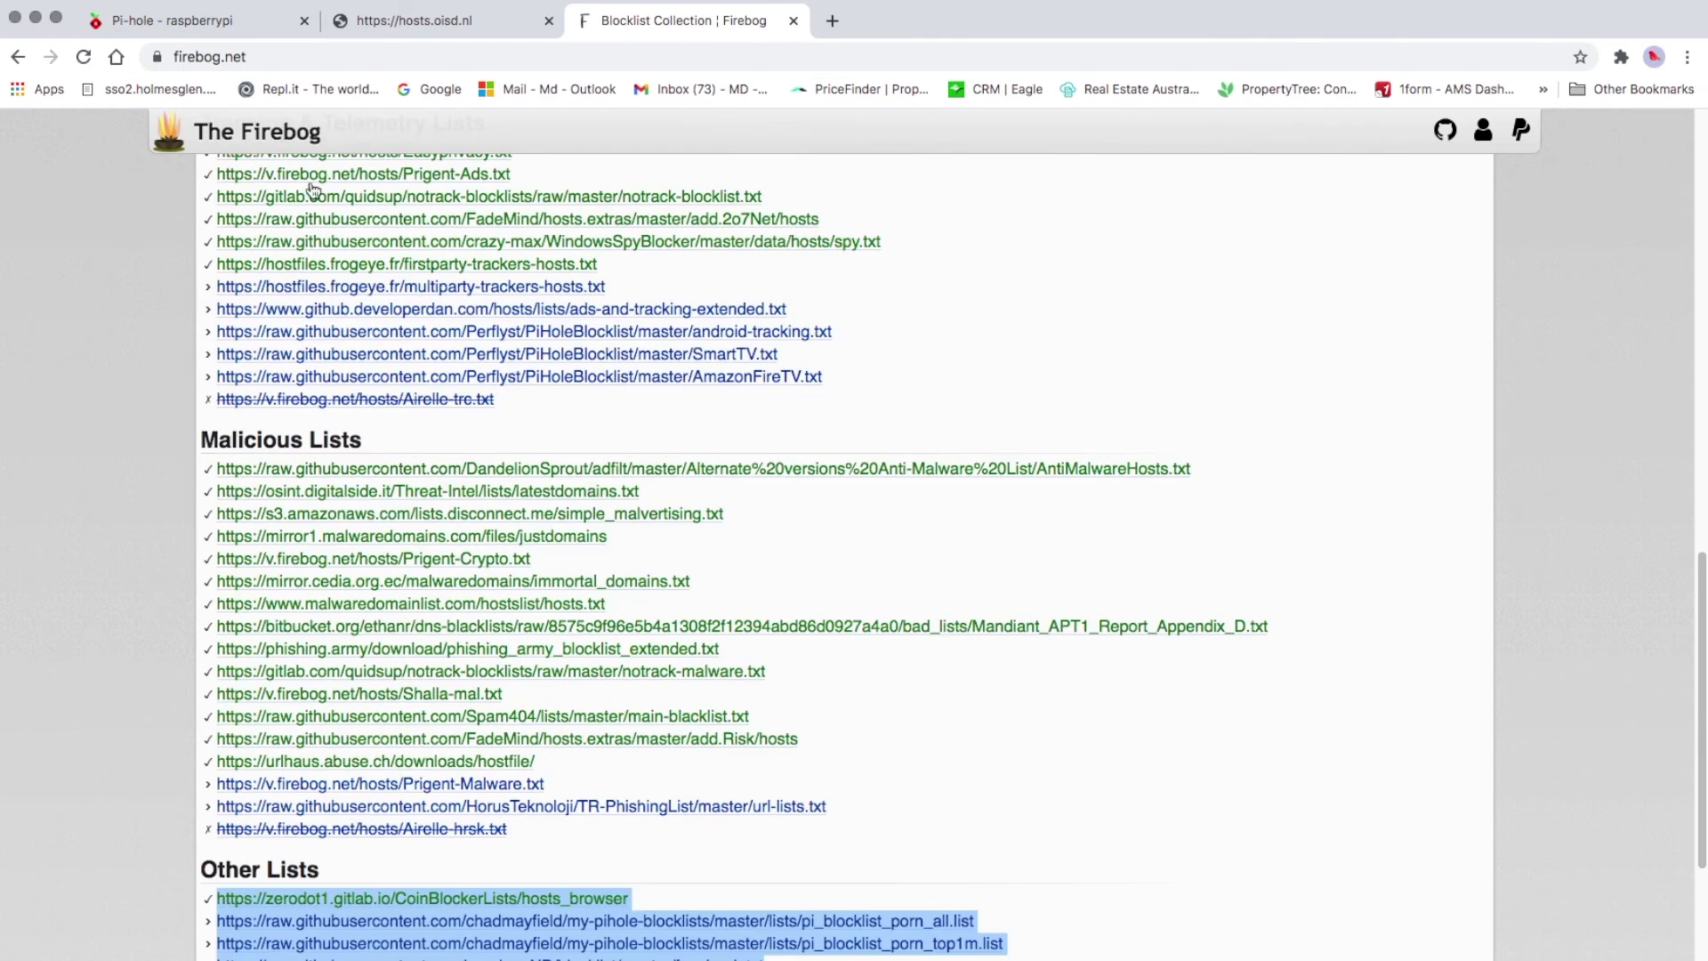
pyautogui.click(201, 27)
pyautogui.scroll(-1, 1068, 579)
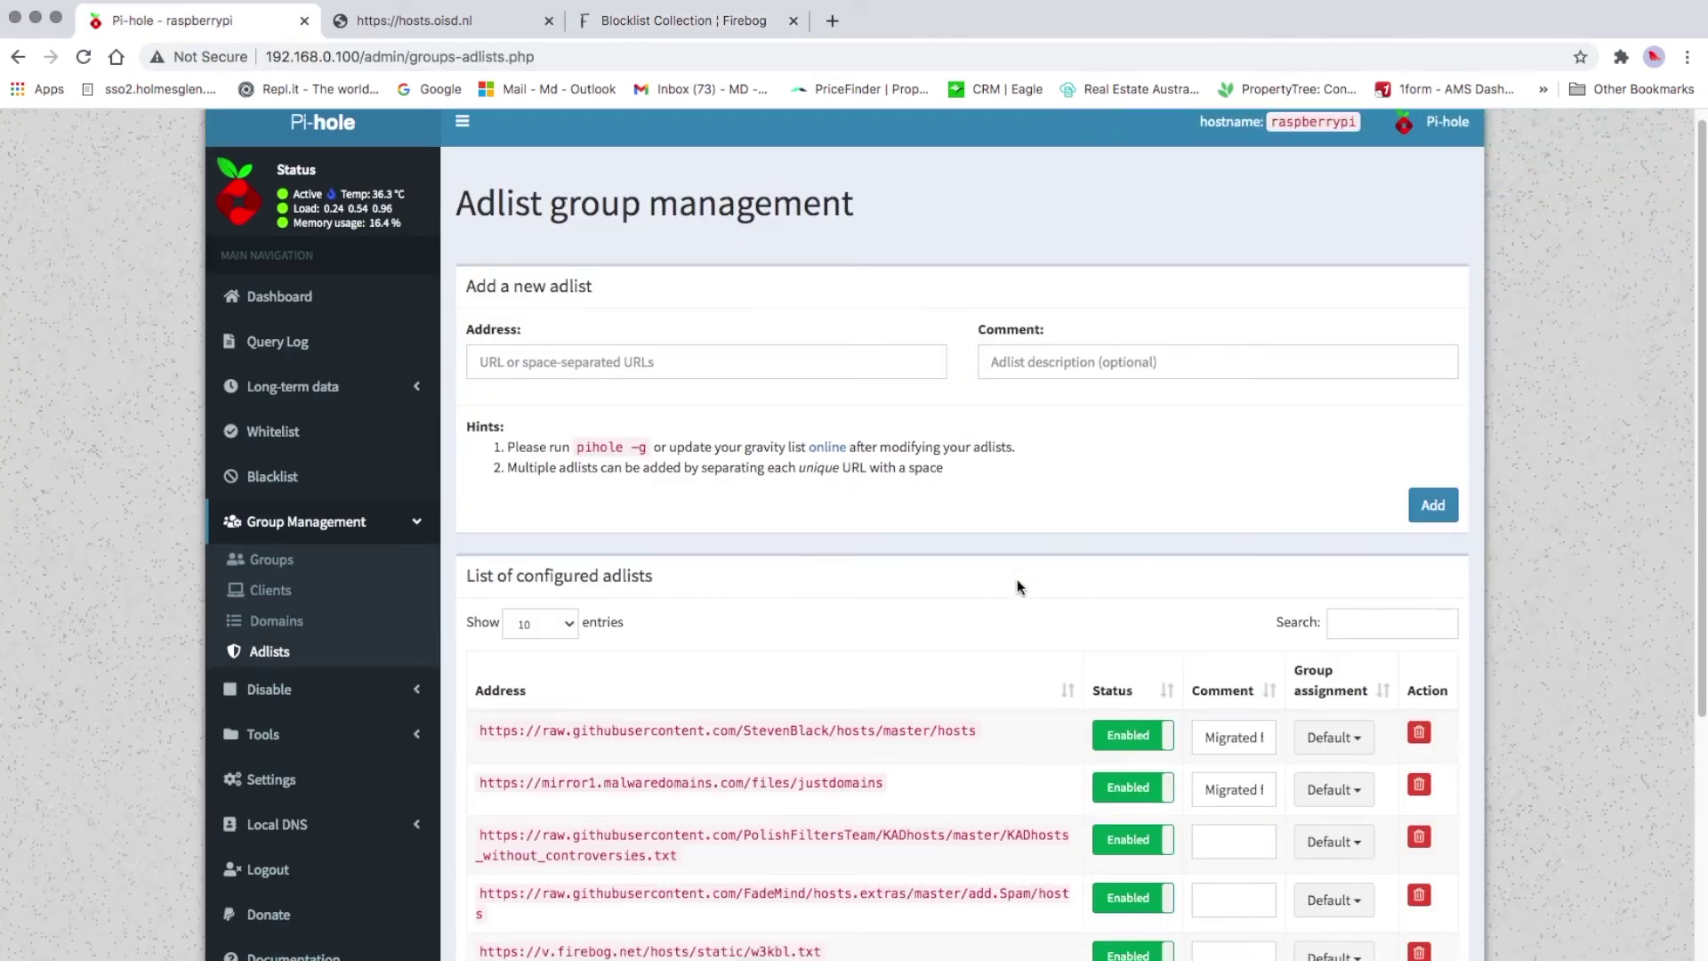
pyautogui.scroll(-1, 1017, 580)
pyautogui.click(578, 290)
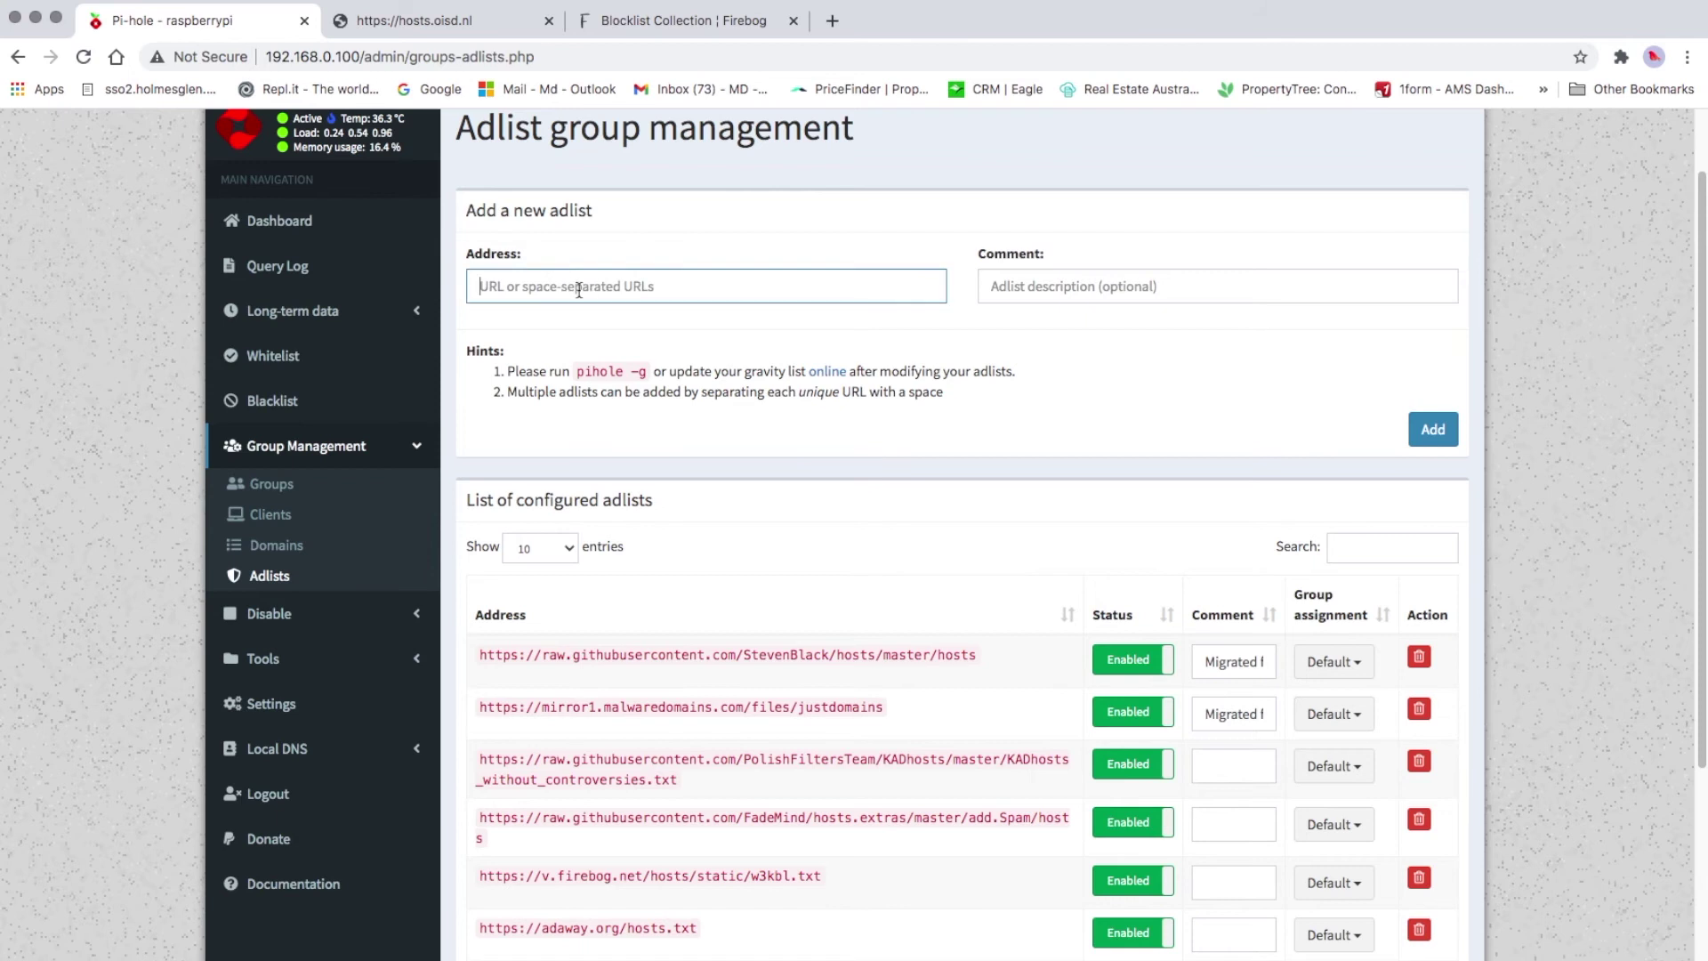
pyautogui.scroll(-2, 267, 613)
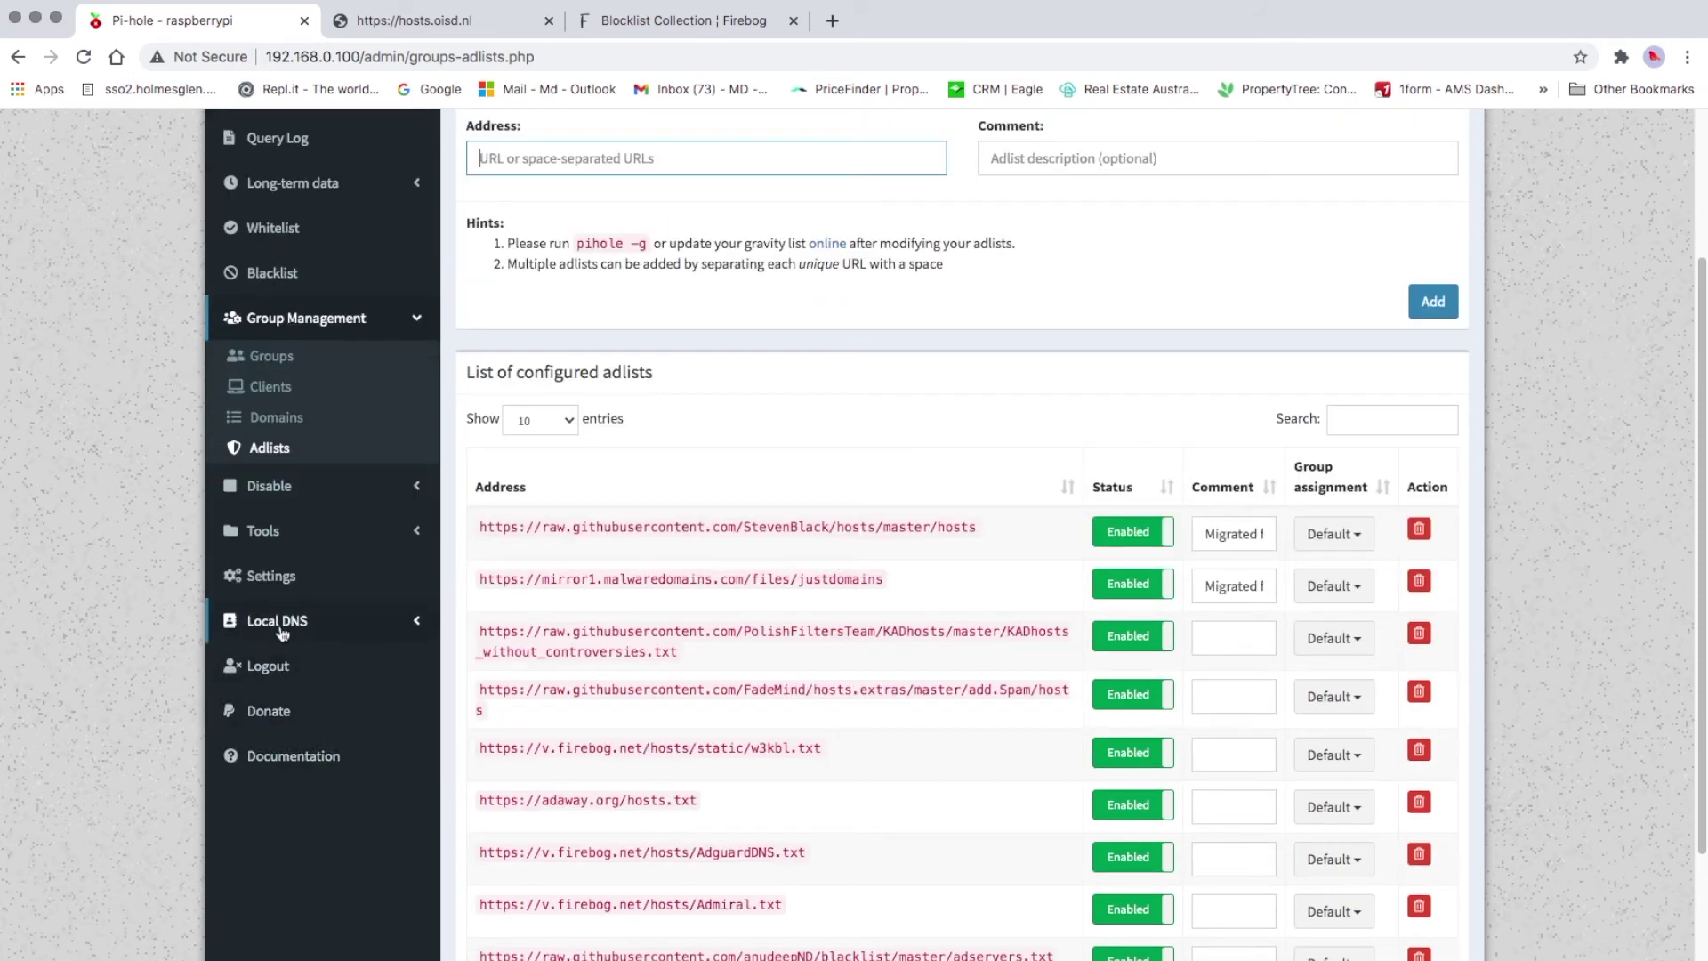
pyautogui.scroll(1, 801, 313)
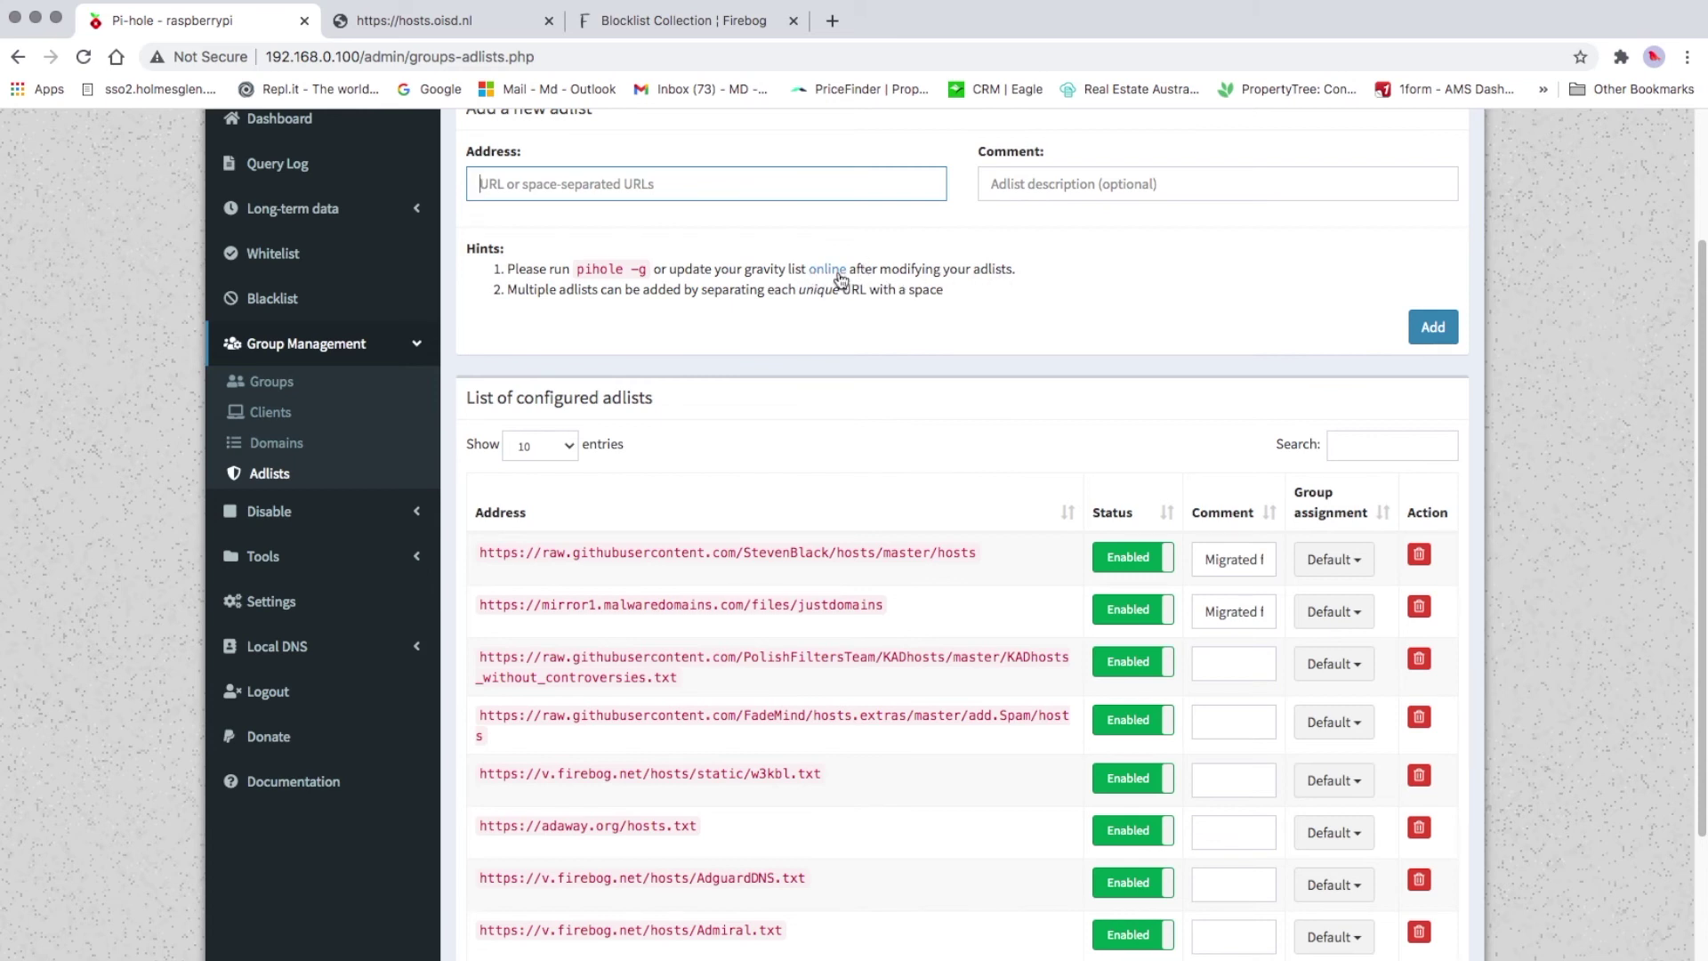
# Go to the Update Gravity page under Tools in the sidebar
pyautogui.click(274, 558)
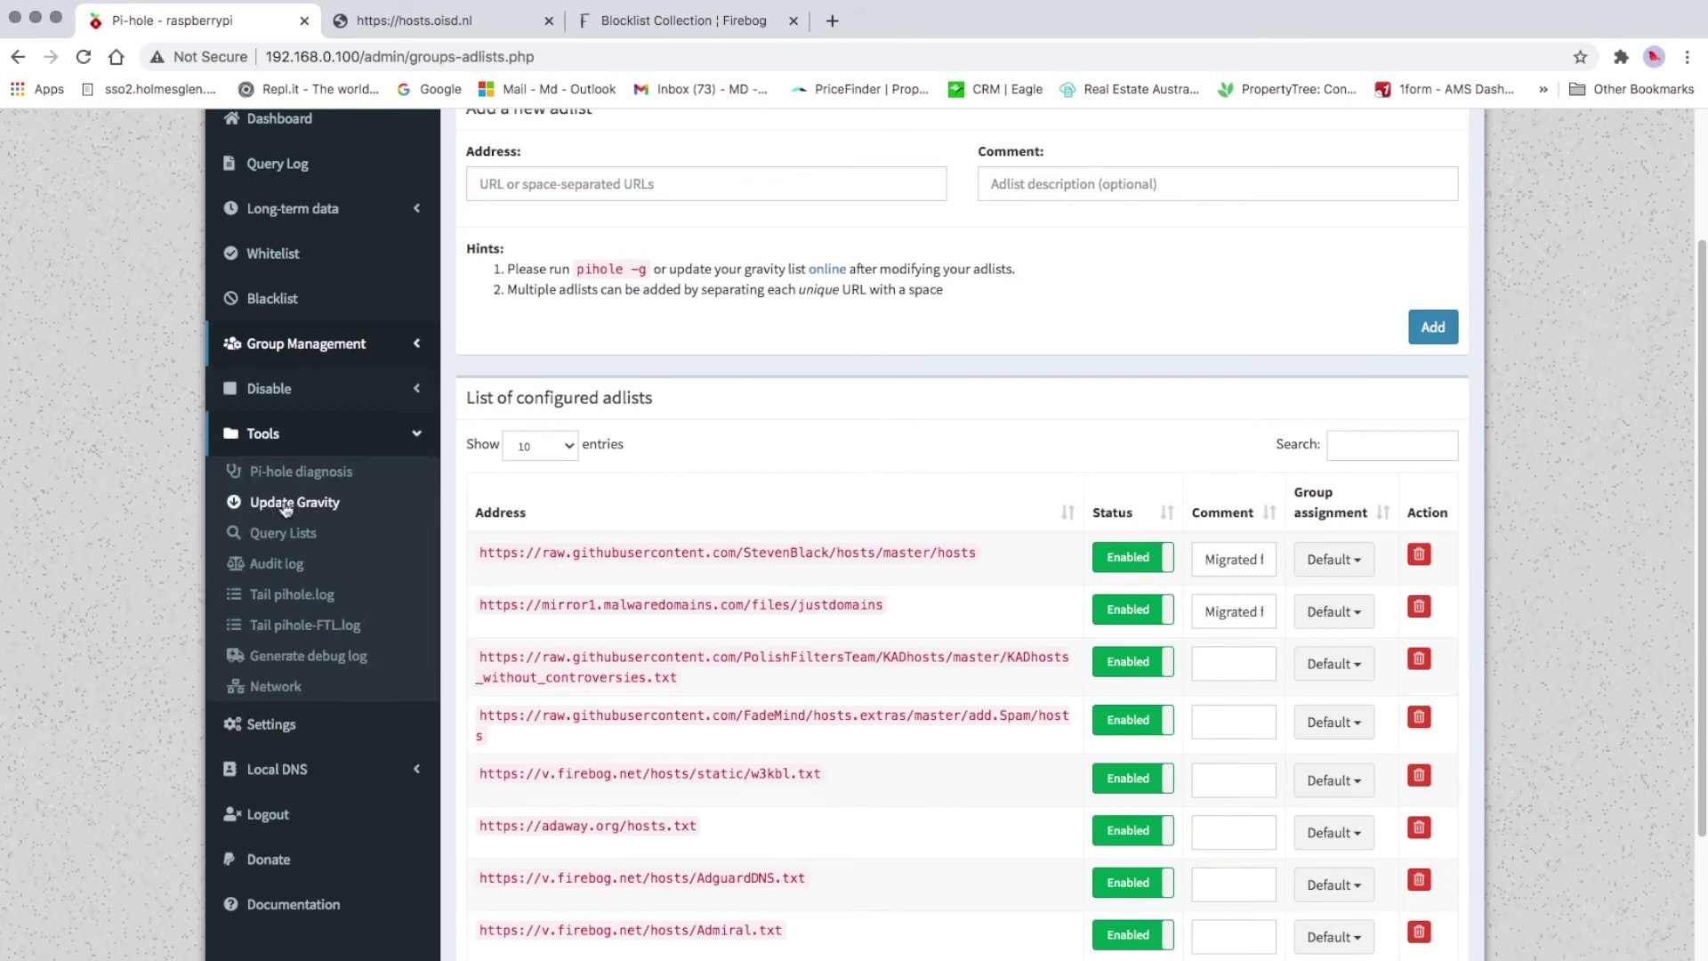
pyautogui.click(832, 278)
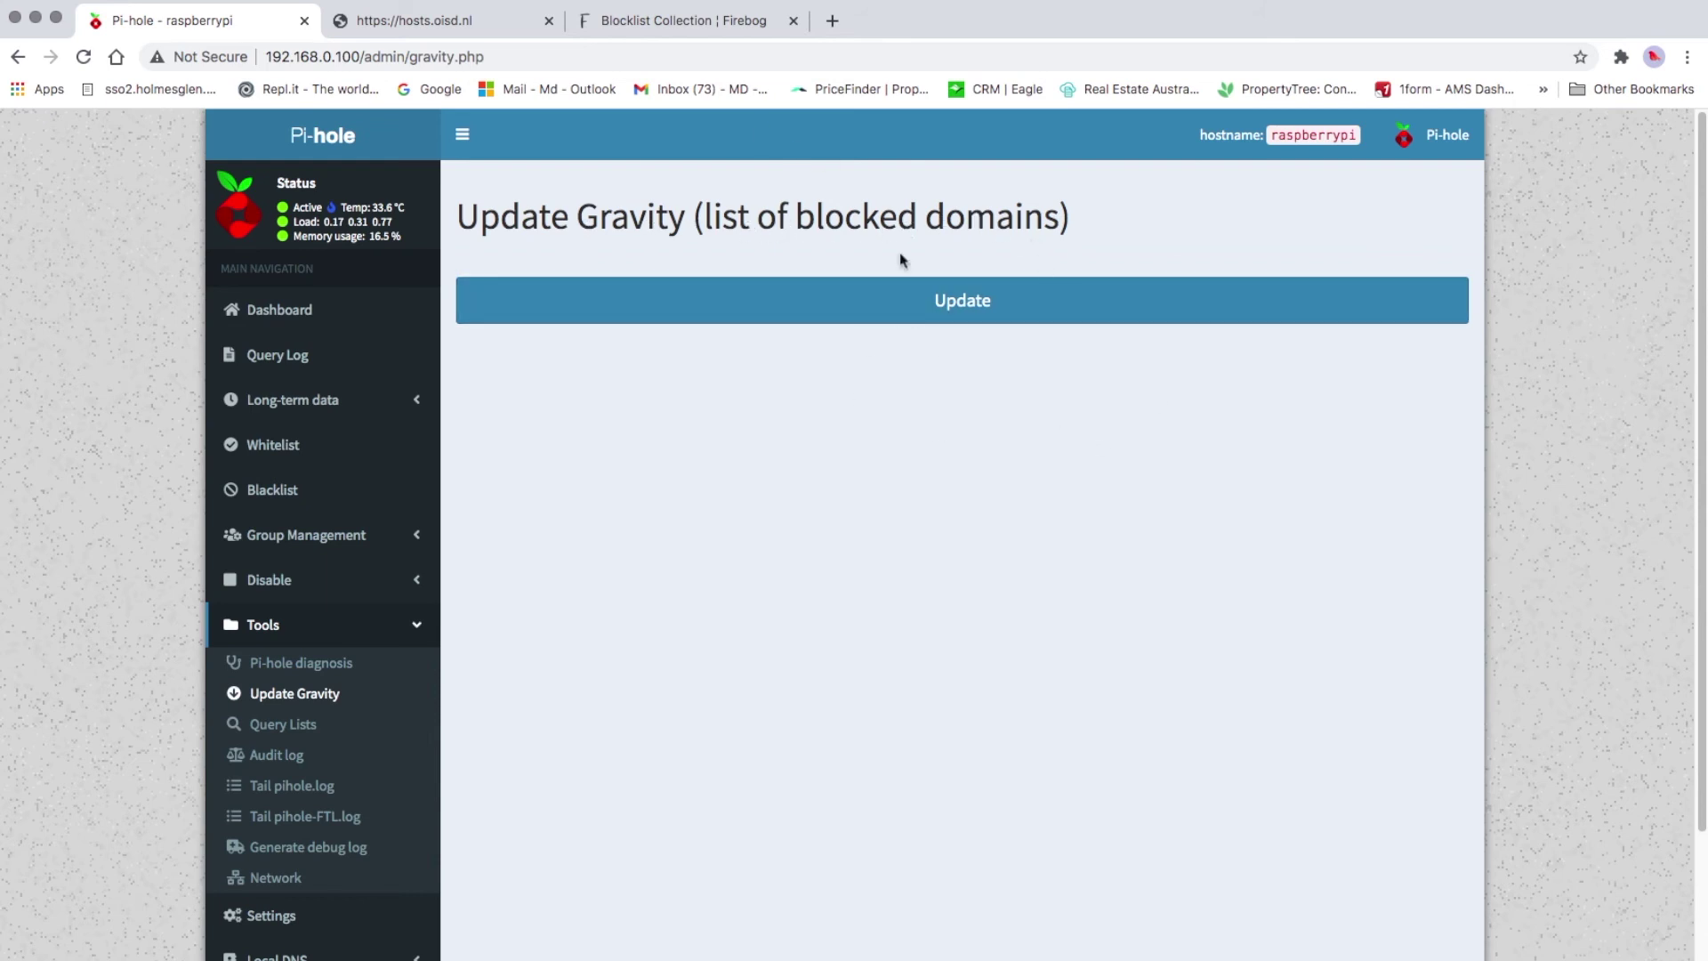
# Run Update to rebuild gravity from all adlists, growing the blocklist to 3,603,166 domains
pyautogui.click(953, 310)
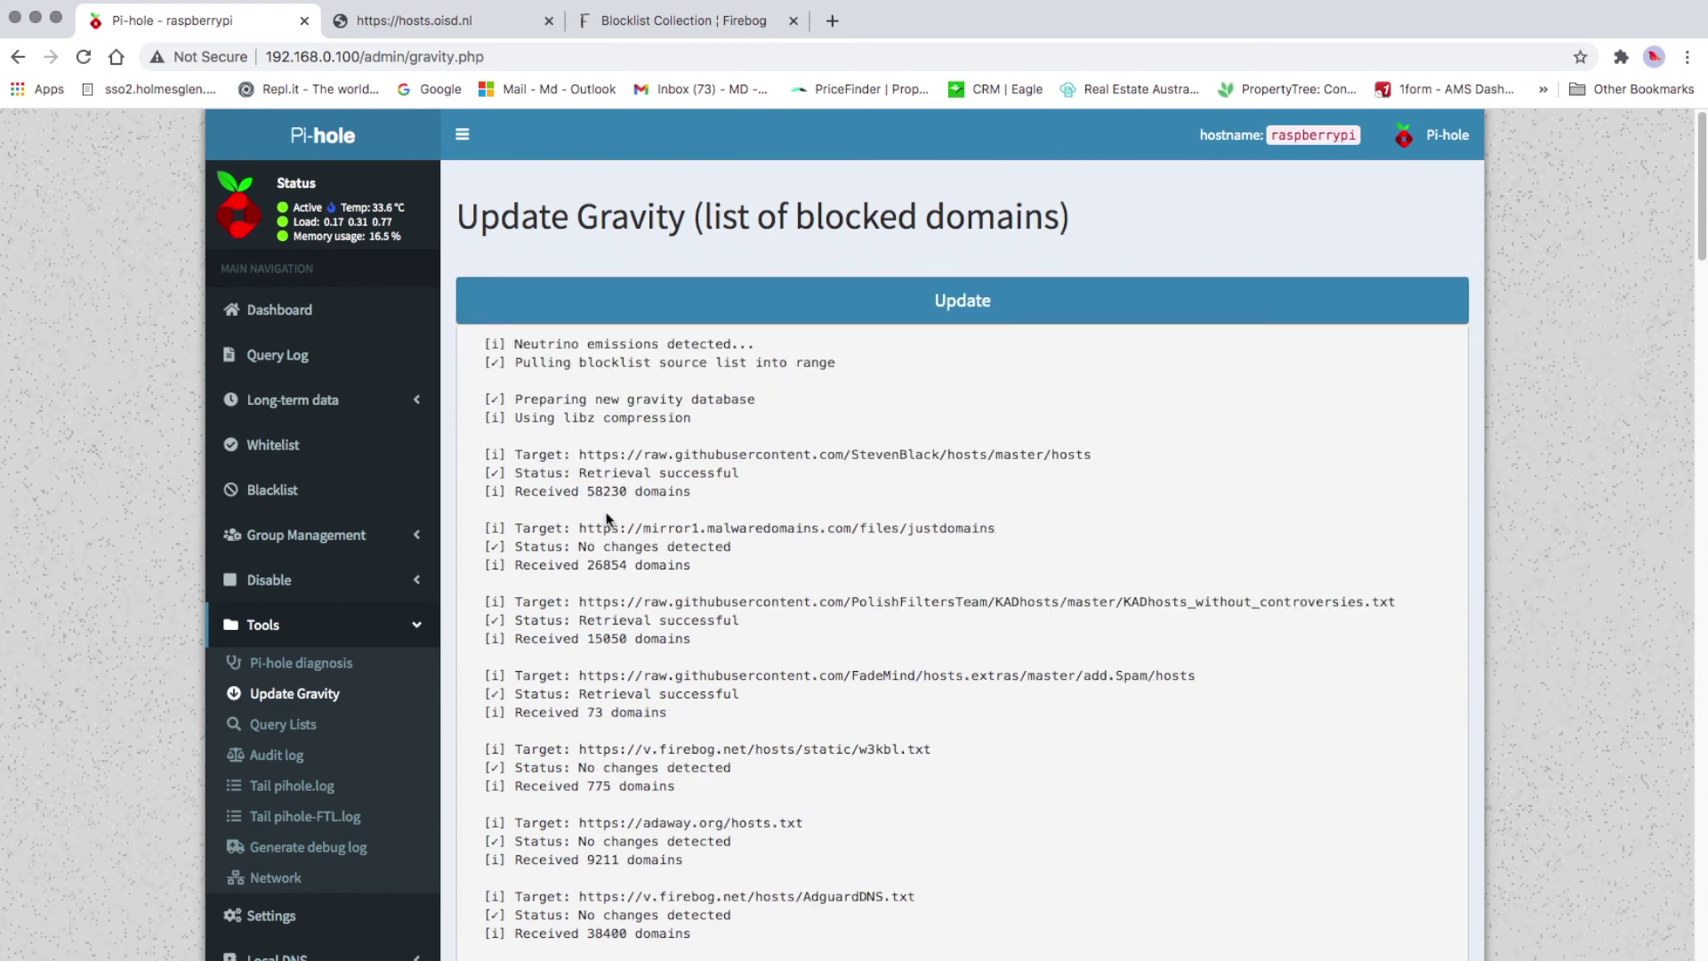
pyautogui.scroll(-10, 628, 516)
pyautogui.scroll(-9, 641, 523)
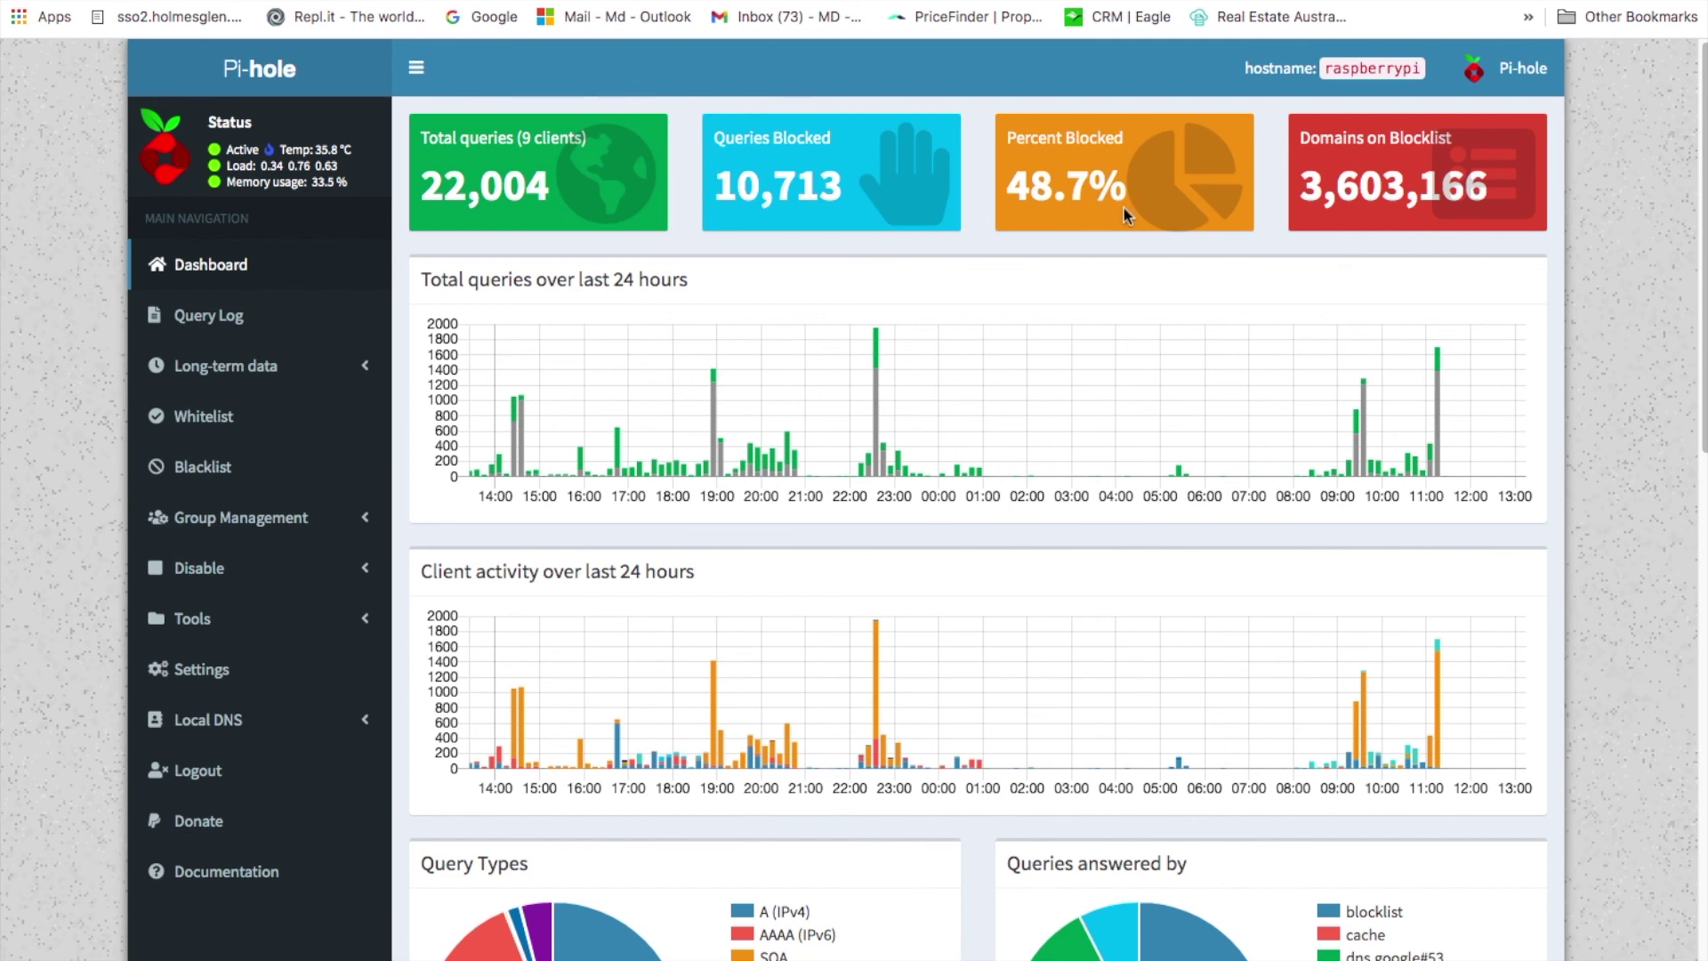
pyautogui.rightClick(1482, 158)
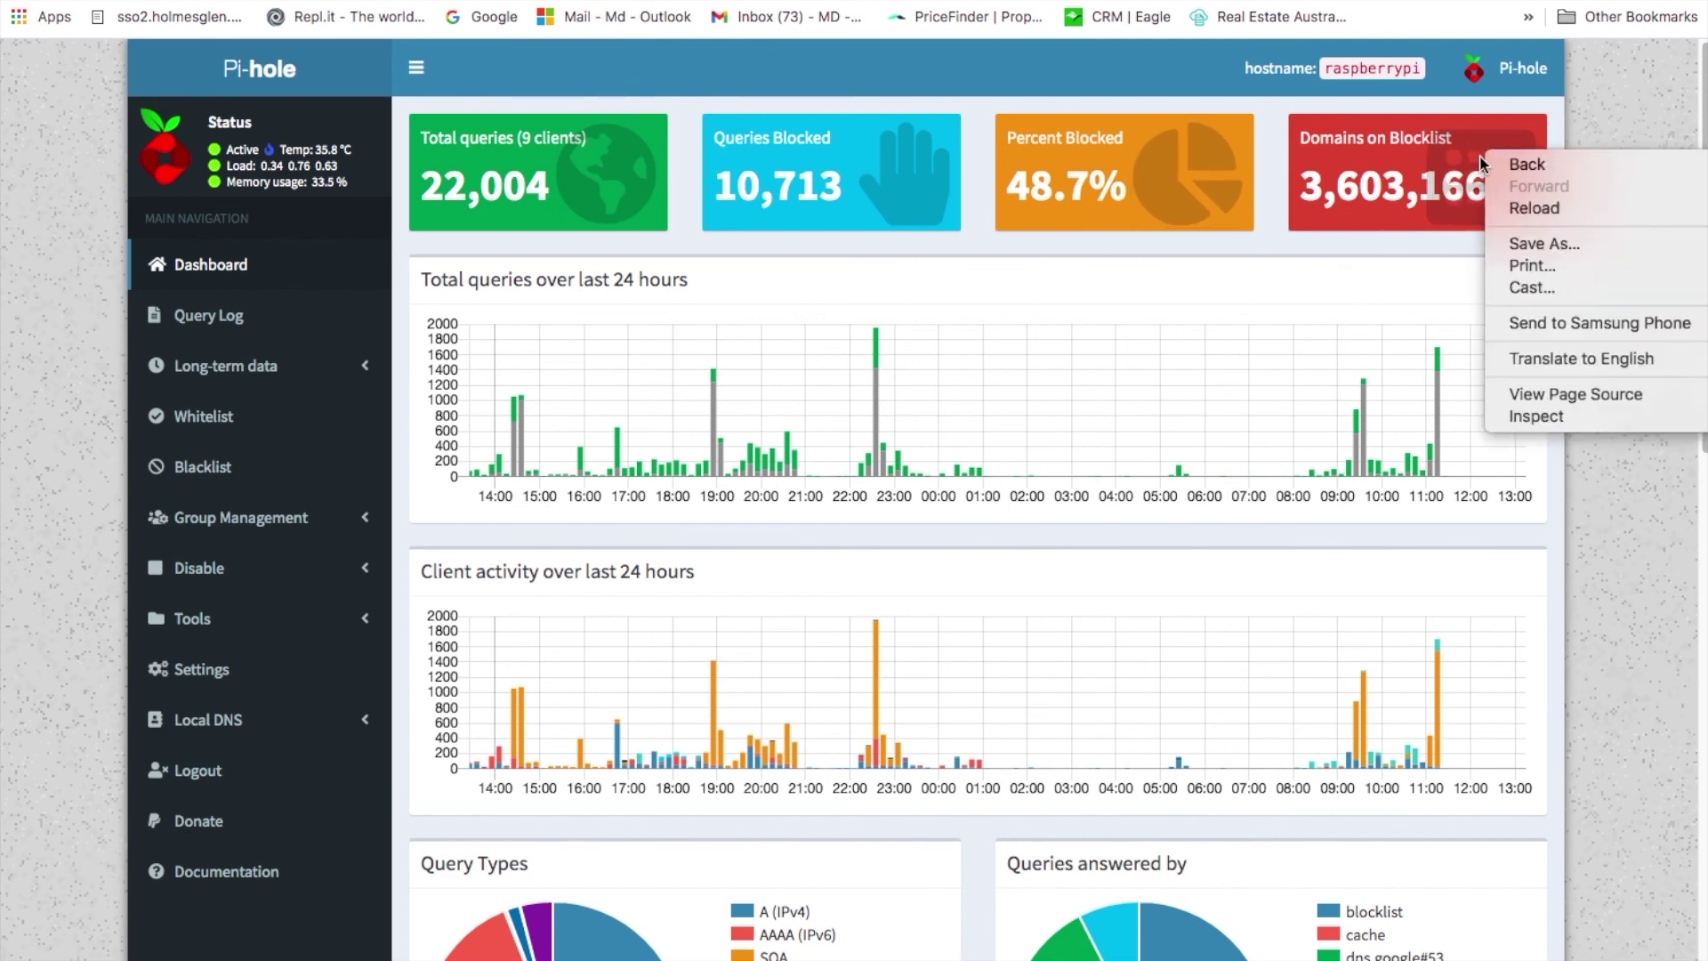
pyautogui.click(1367, 218)
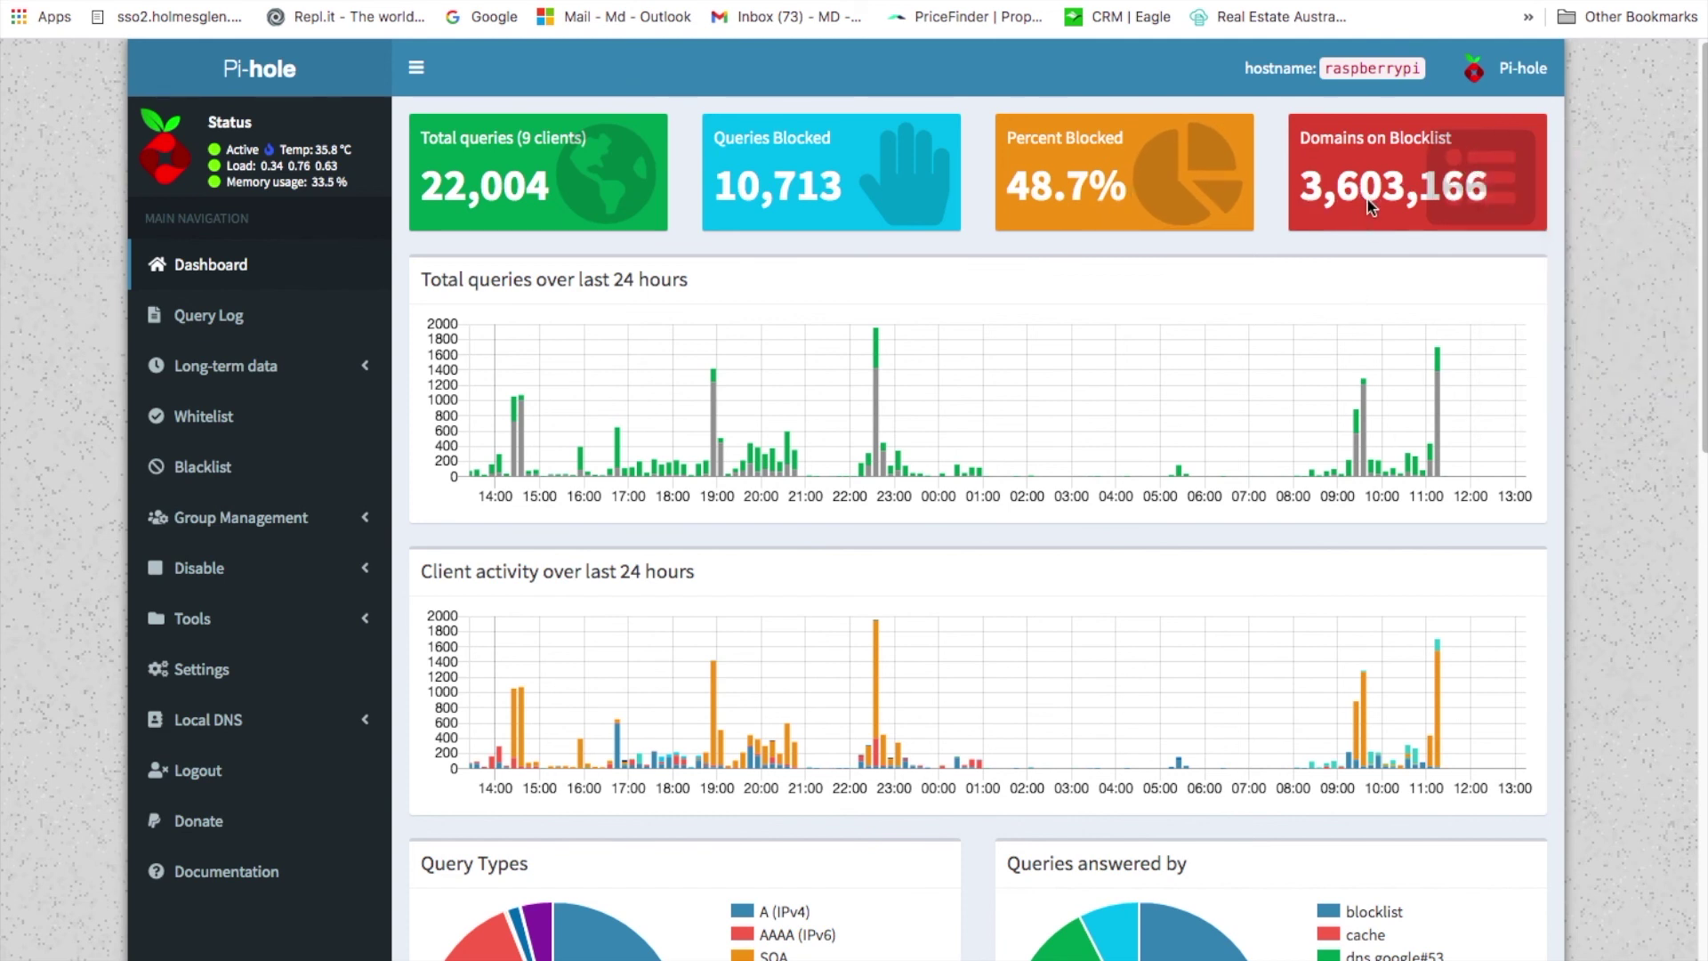
pyautogui.scroll(-3, 1076, 539)
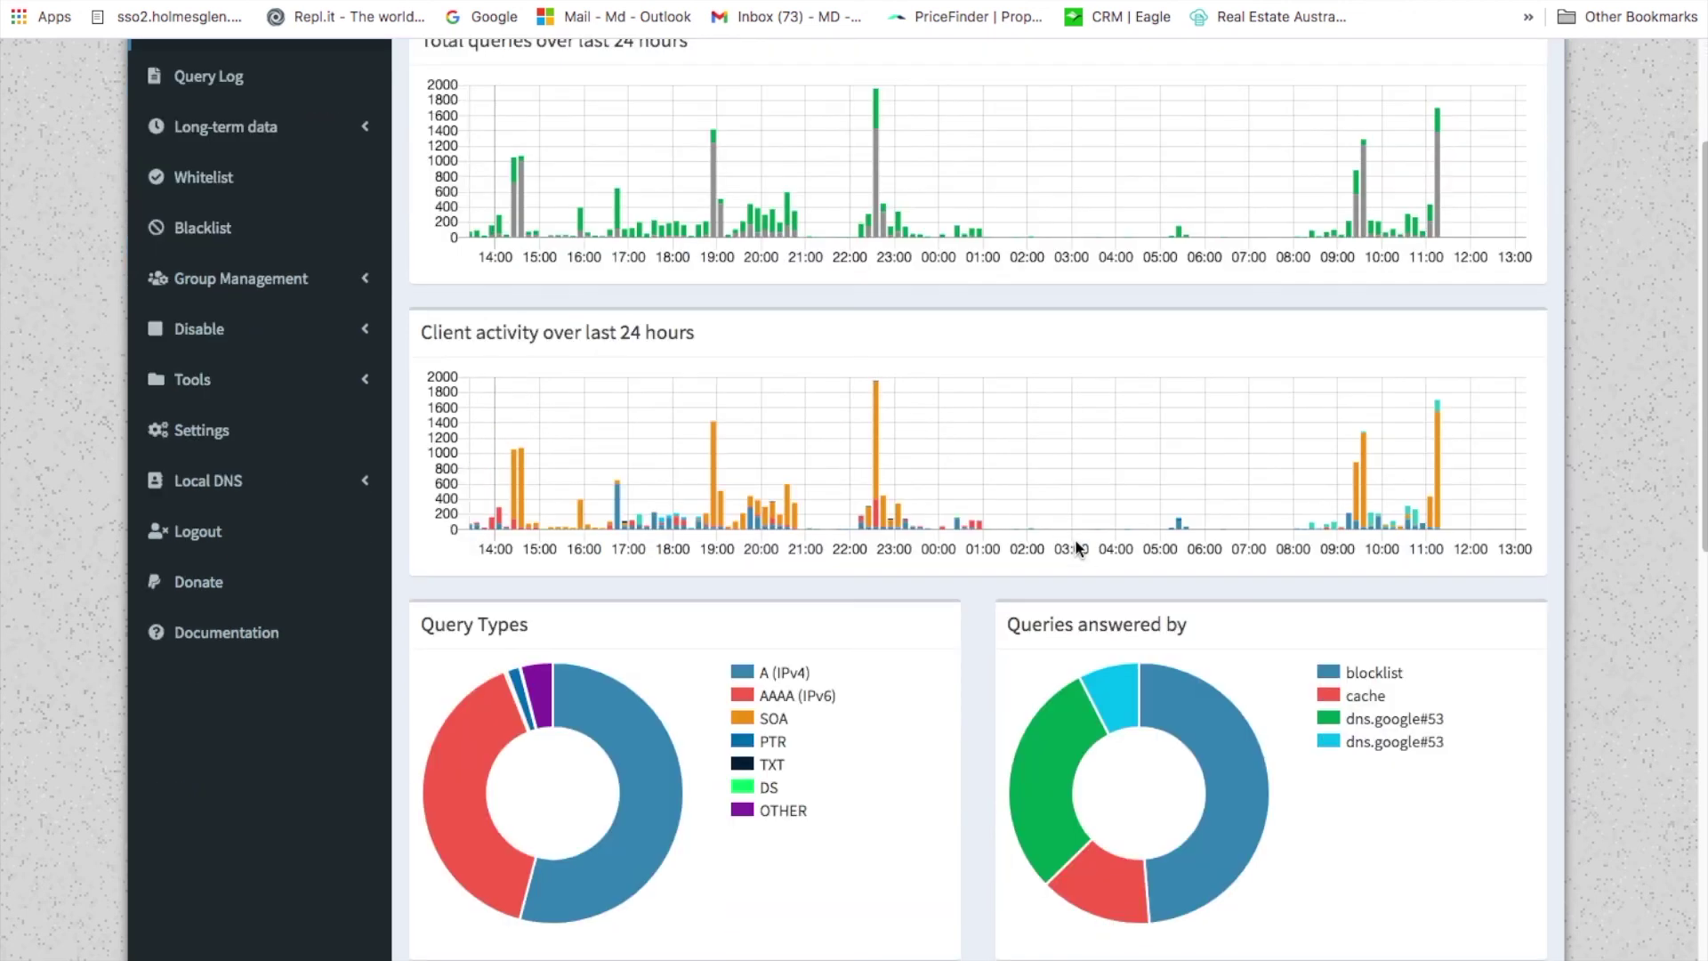
pyautogui.scroll(2, 1076, 540)
pyautogui.scroll(1, 1112, 557)
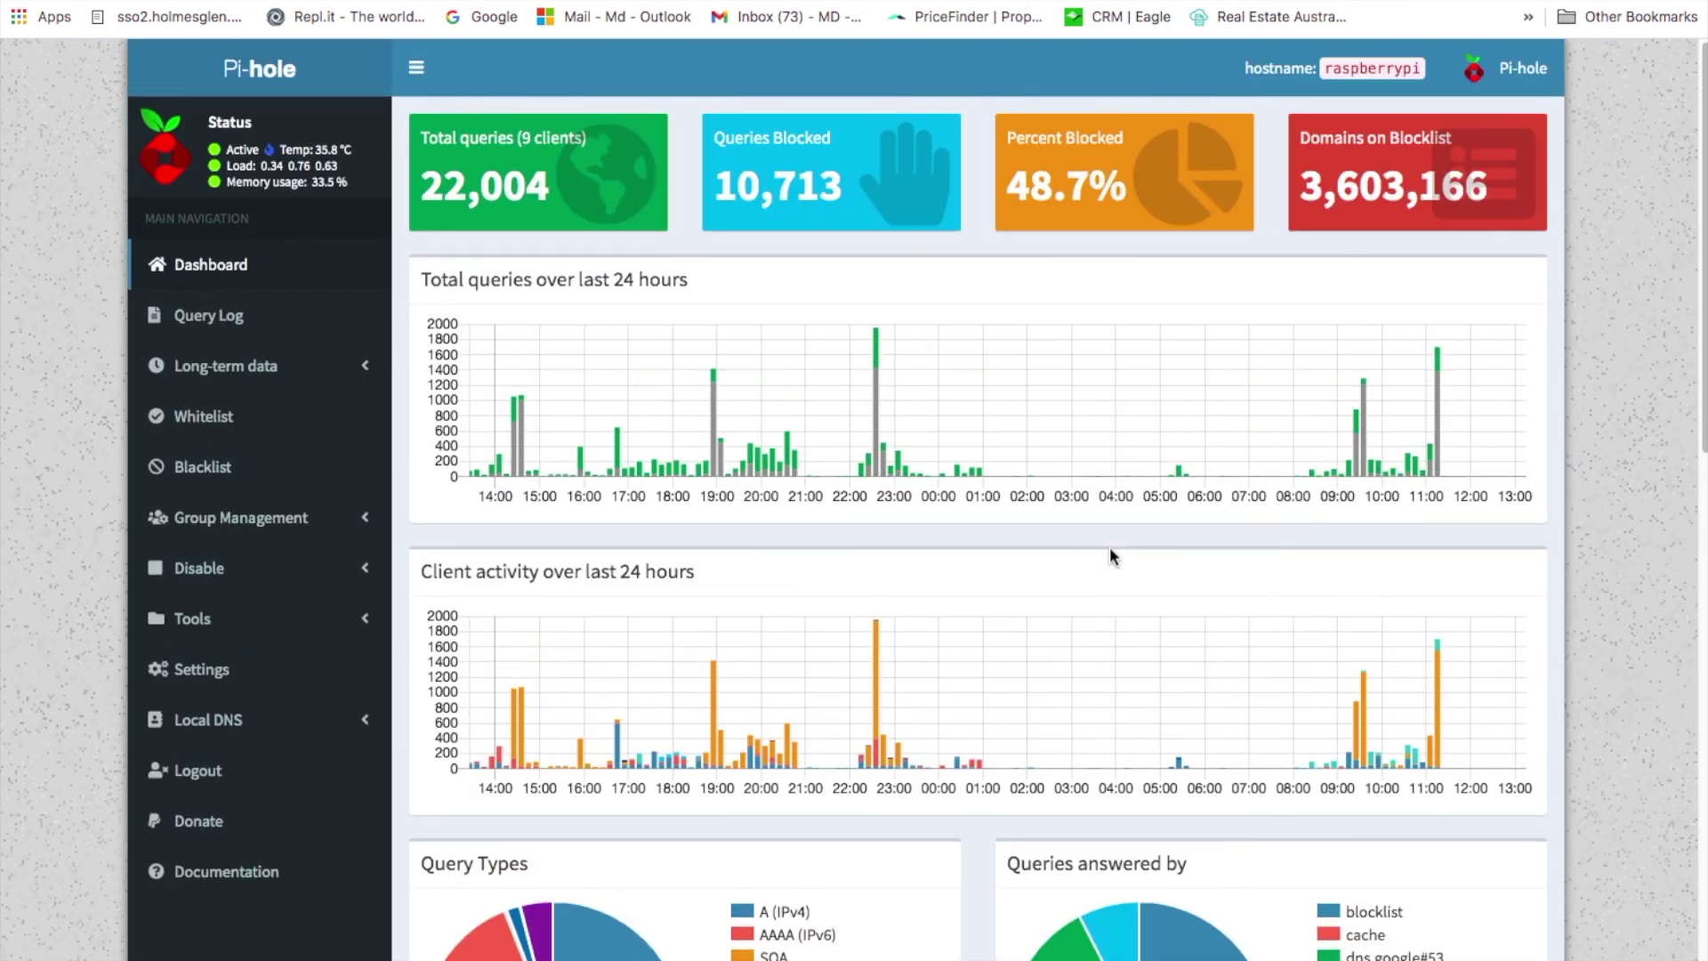